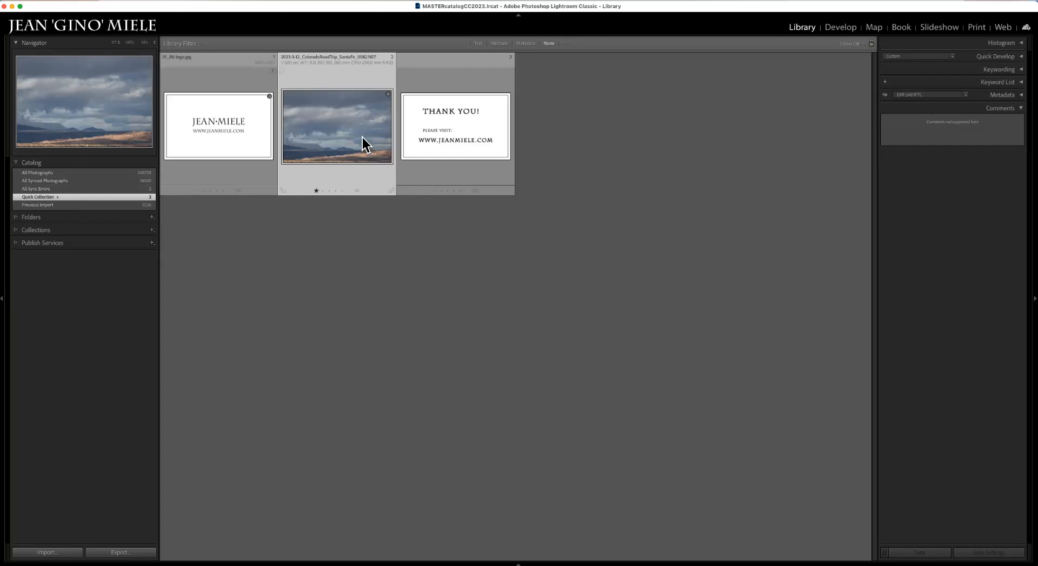
Open the cloudy desert landscape photo for developing and enable Remove Chromatic Aberration and Profile Corrections.
double_click(340, 146)
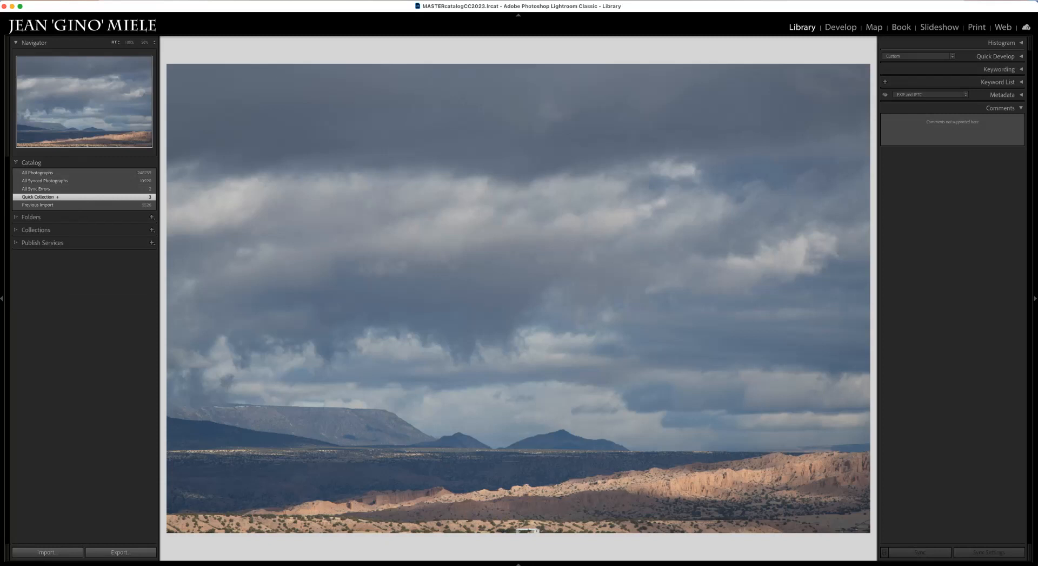
click(840, 27)
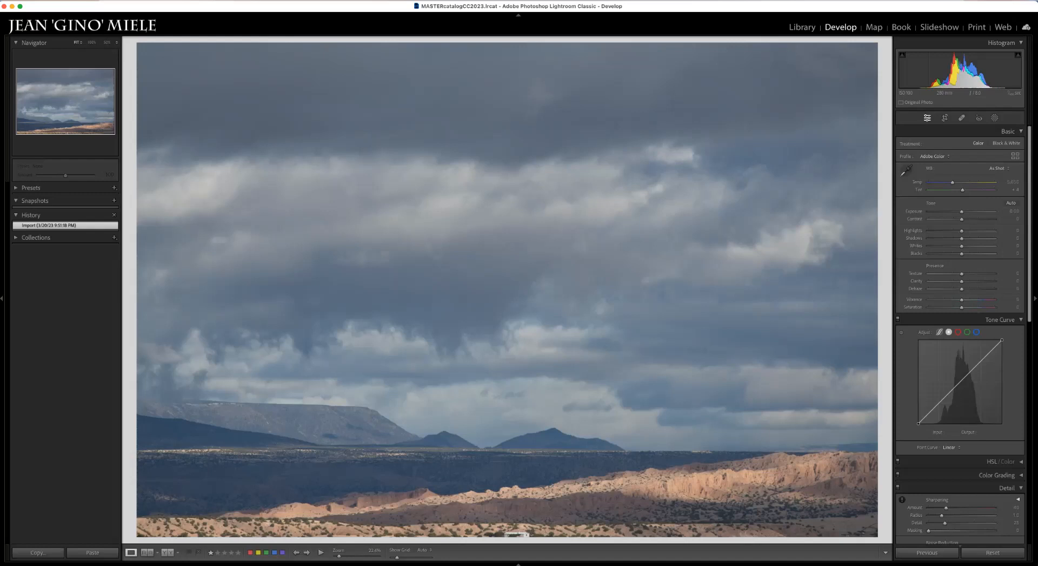
scroll(960, 335, down, 15)
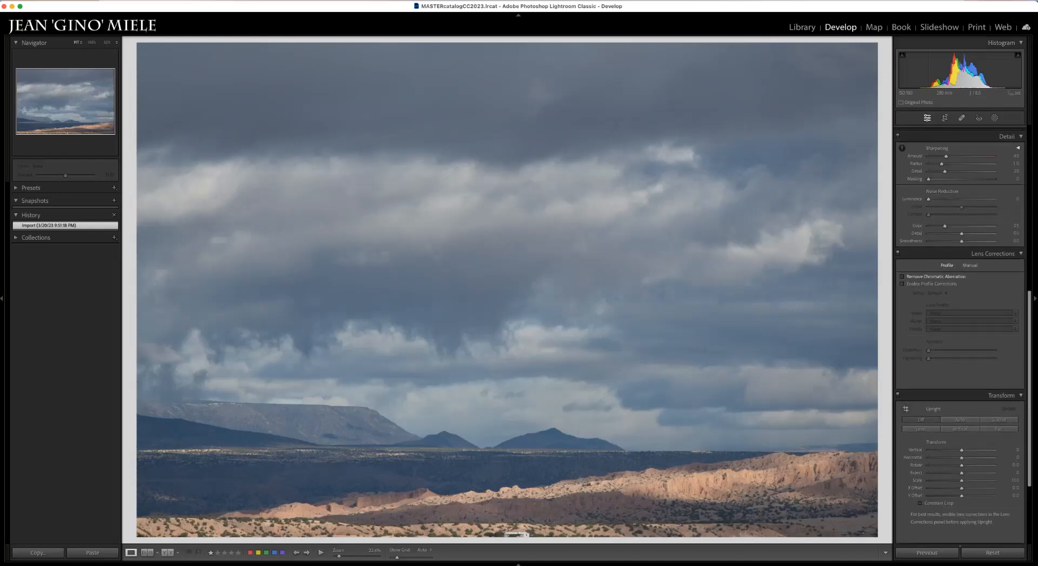
click(902, 276)
click(902, 284)
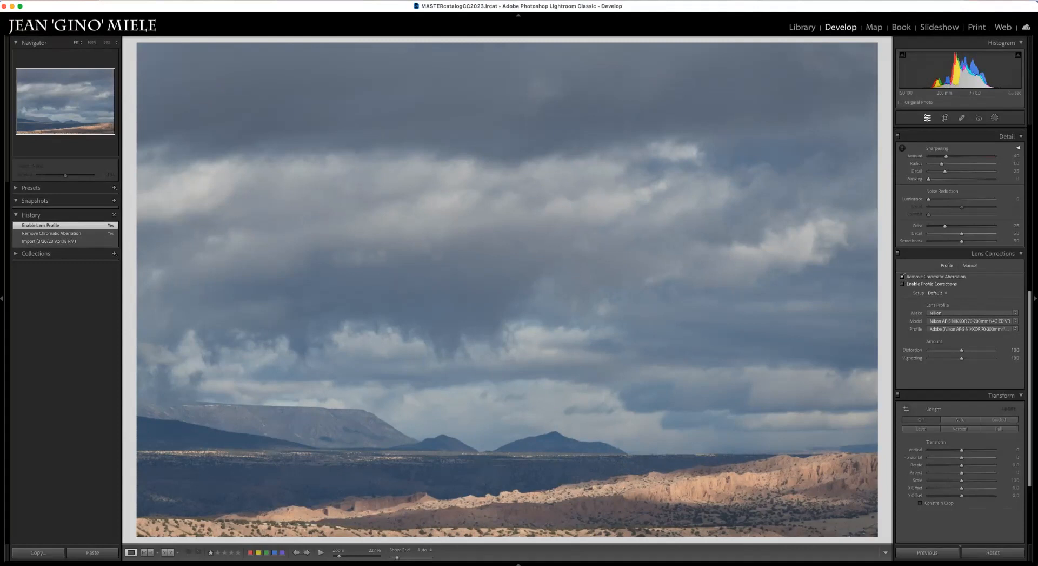
Toggle the lens profile corrections off and on several times to compare their effect on the photo, leaving them enabled.
click(903, 284)
click(902, 284)
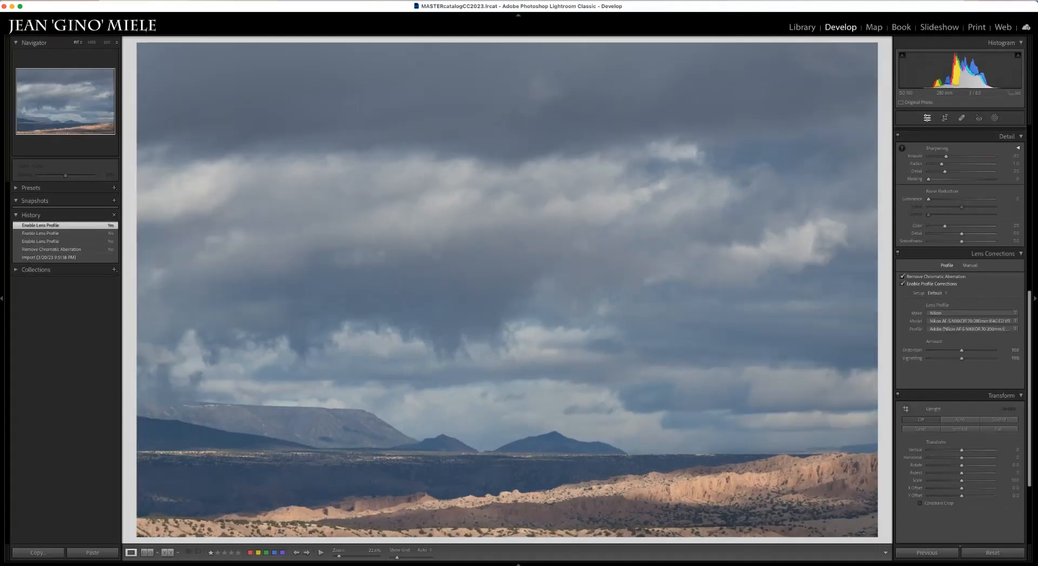
click(903, 284)
click(903, 284)
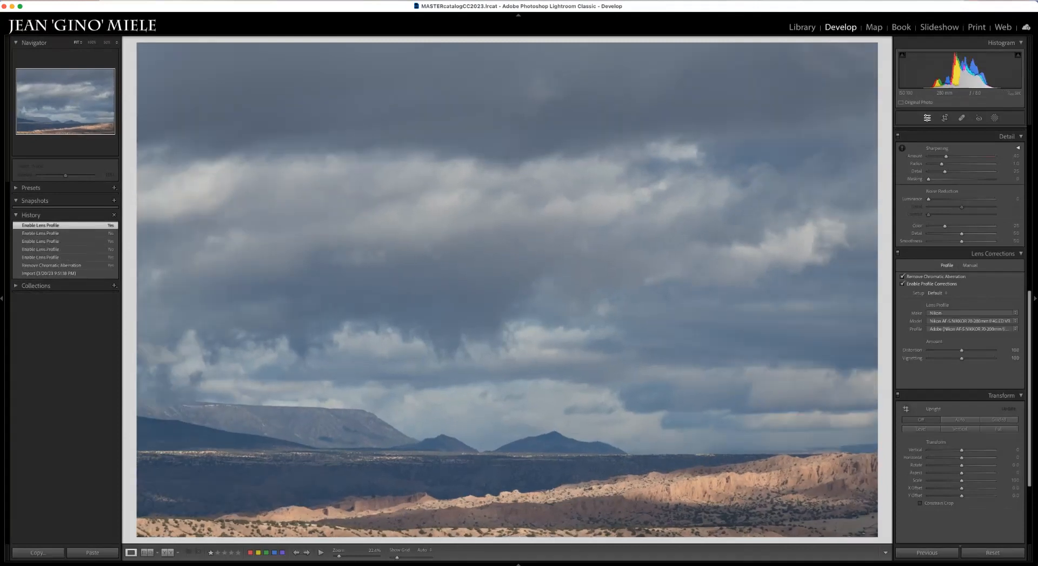
click(903, 284)
click(903, 284)
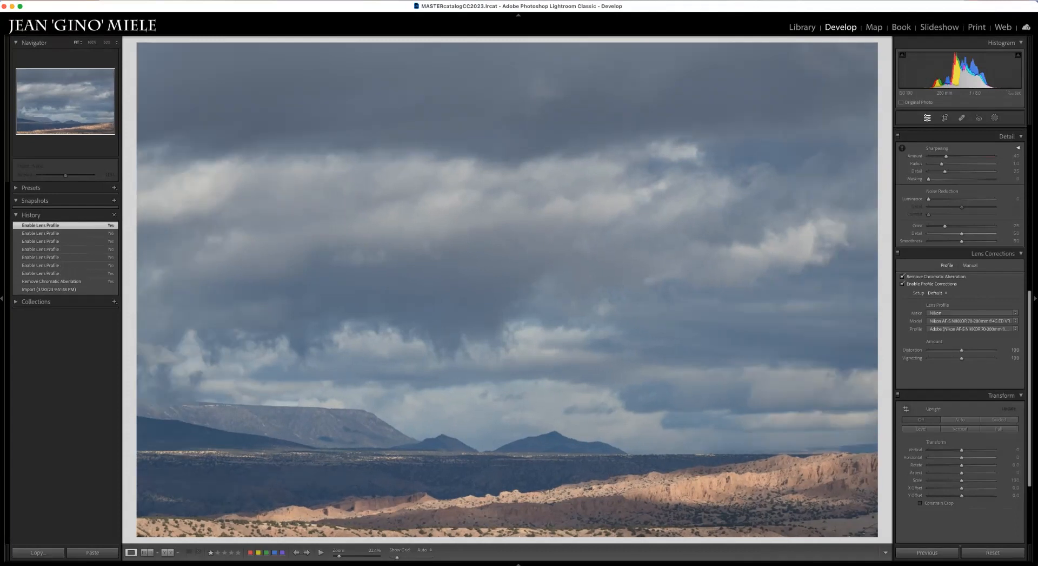
Try the Adobe Landscape, Adobe Portrait, Adobe Standard and Adobe Vivid profiles on the photo in turn.
scroll(960, 325, up, 10)
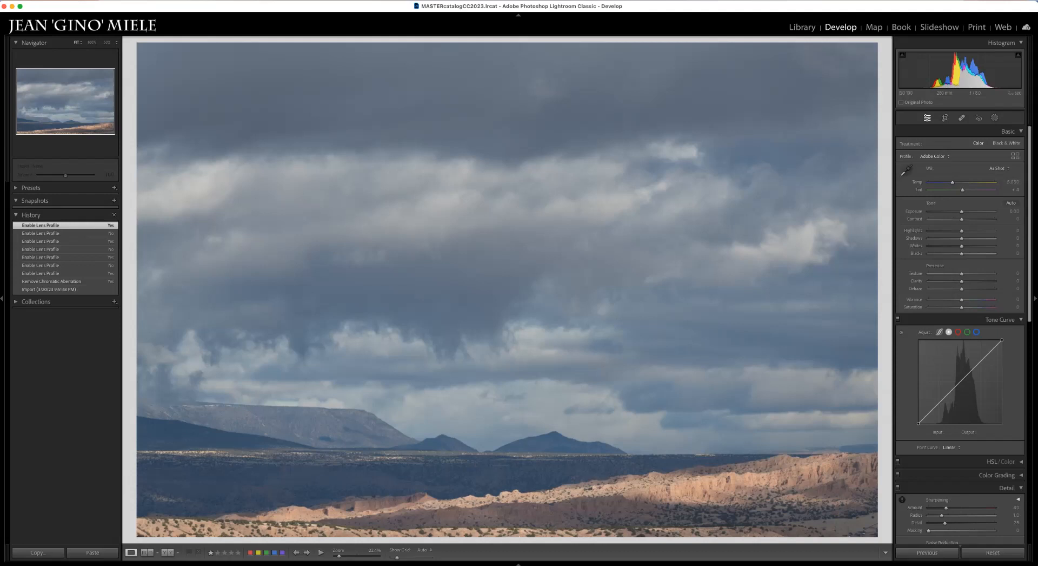
click(934, 156)
click(931, 164)
click(934, 156)
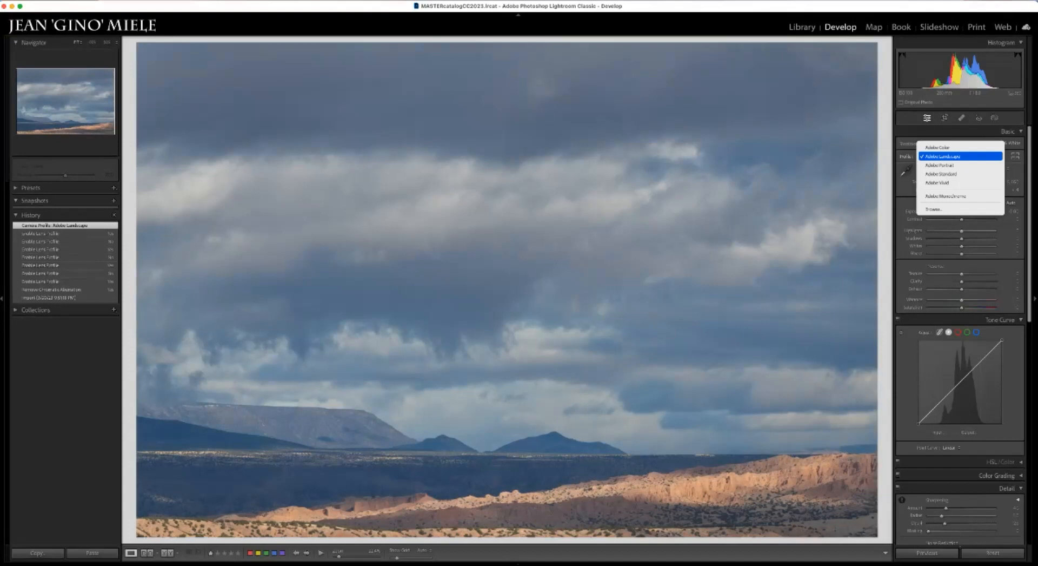
click(931, 165)
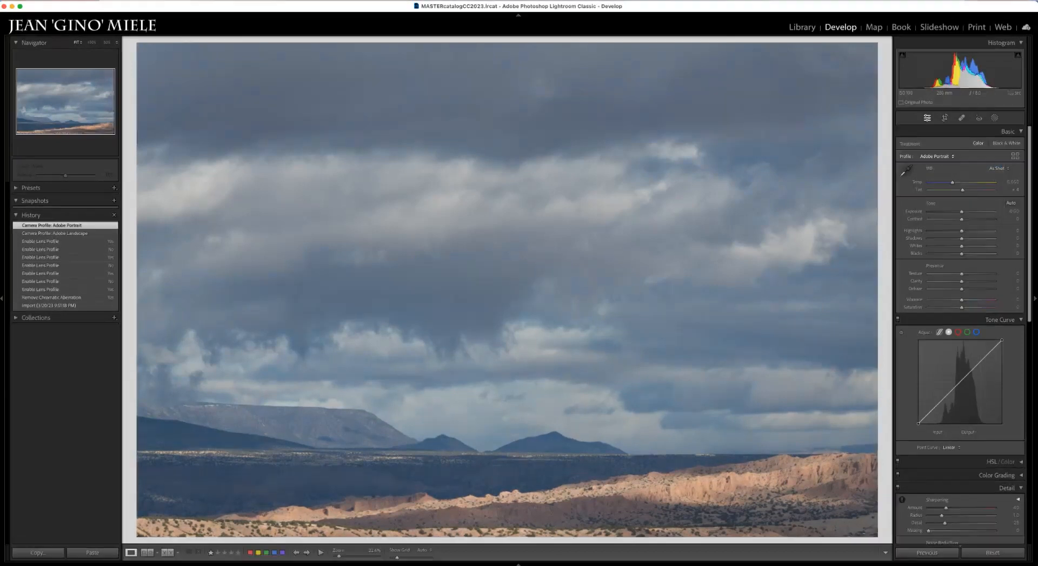
click(935, 156)
click(931, 162)
click(935, 156)
click(931, 162)
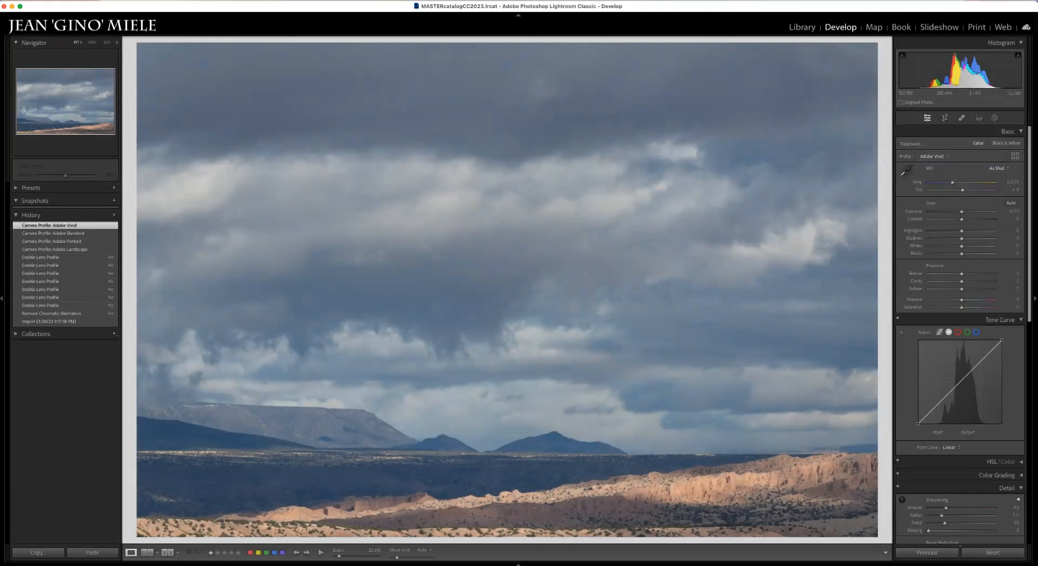
Set the profile to Adobe Landscape and look through the favorite and B&W profiles in the Profile Browser.
click(934, 156)
click(931, 130)
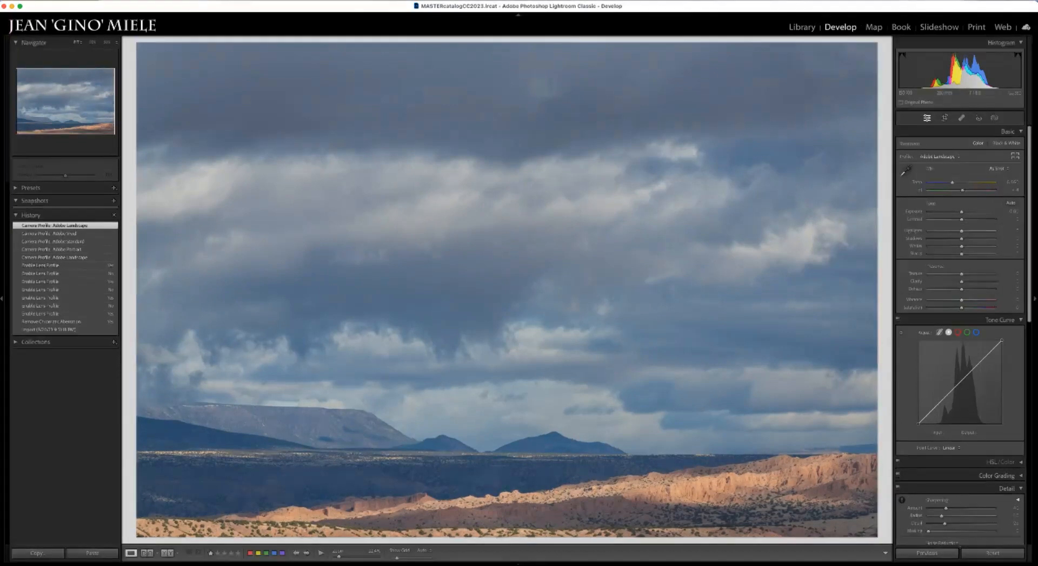
click(1015, 156)
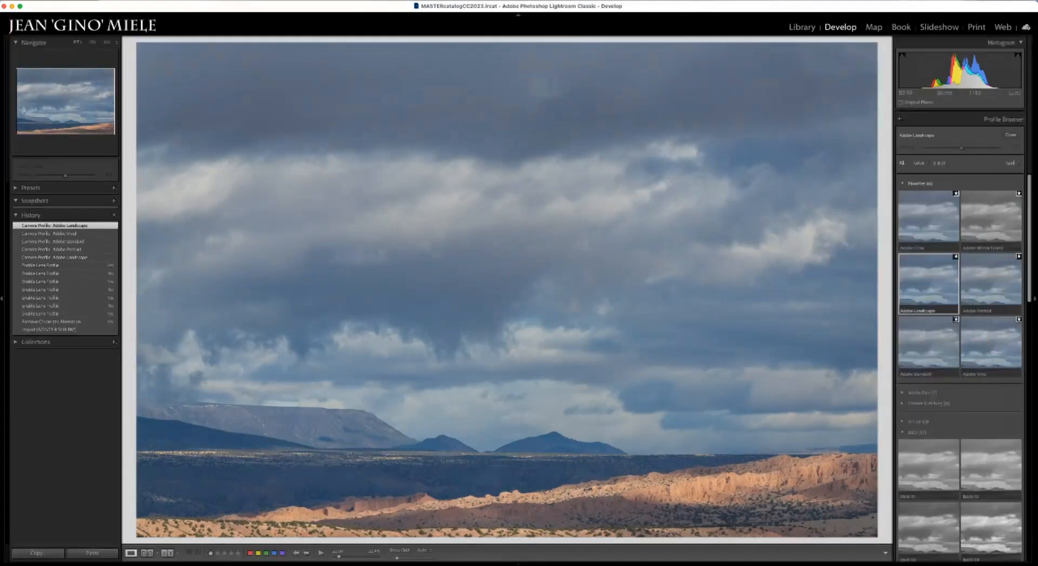
scroll(959, 368, down, 10)
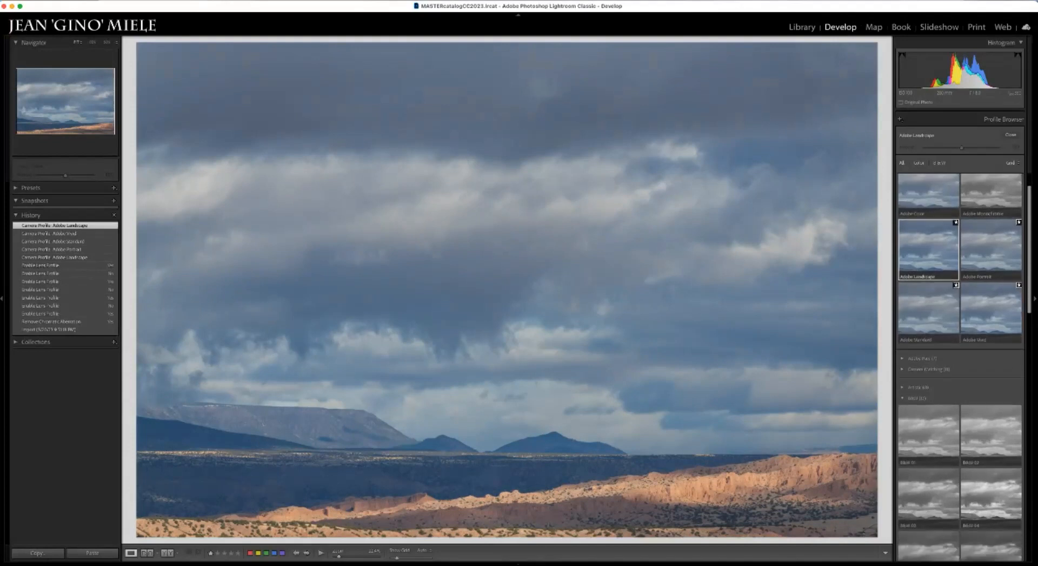
scroll(960, 368, down, 8)
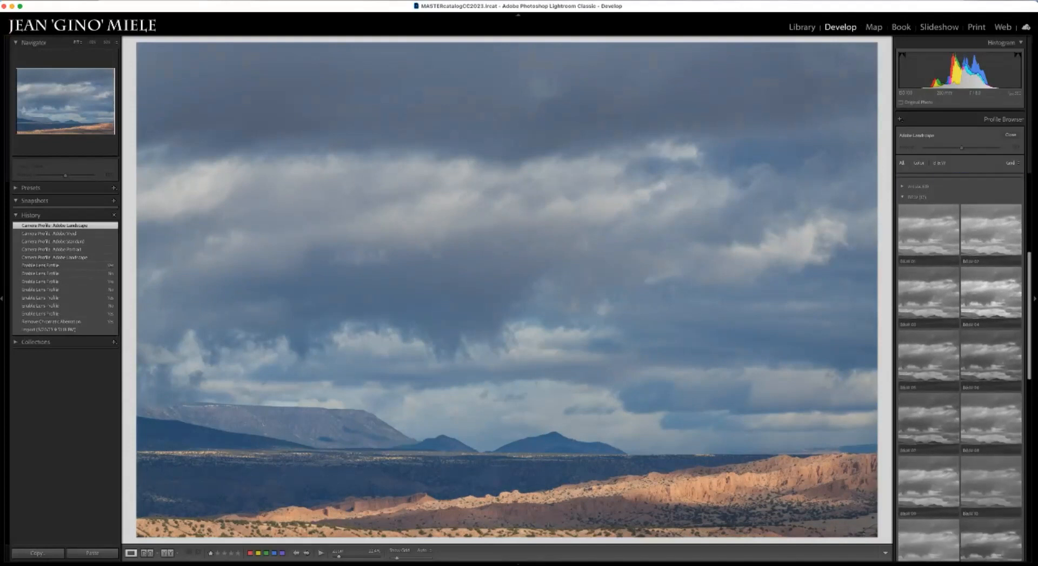
scroll(960, 368, up, 18)
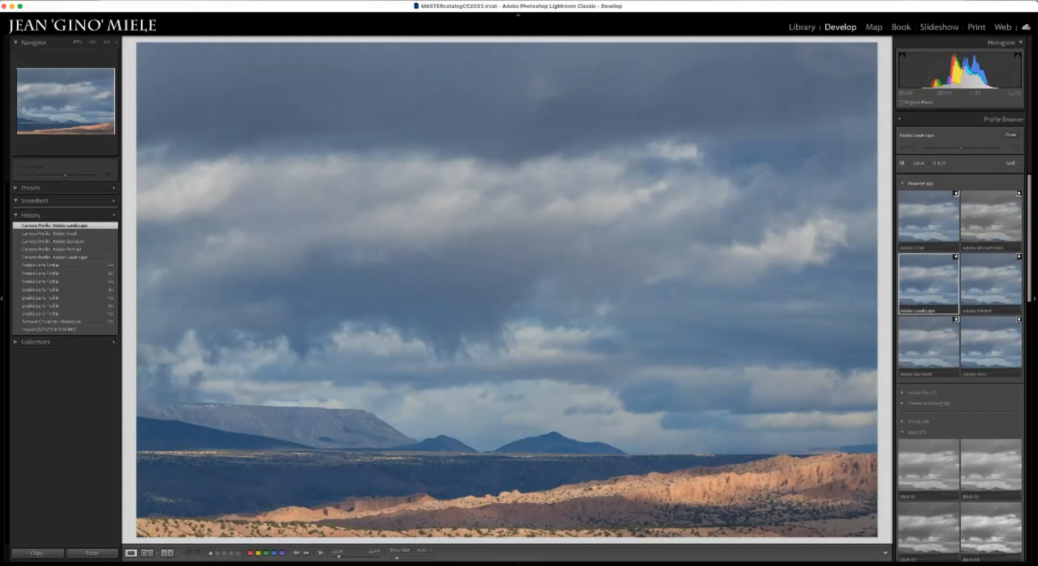
click(1011, 135)
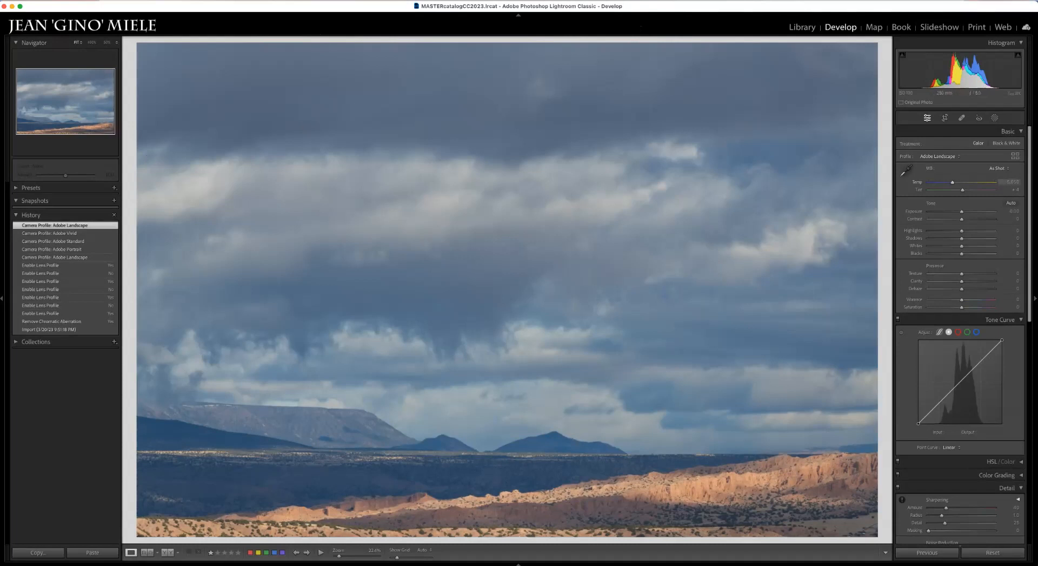
Try the Auto, Daylight, Cloudy and Shade white balance presets on the photo in turn.
click(998, 169)
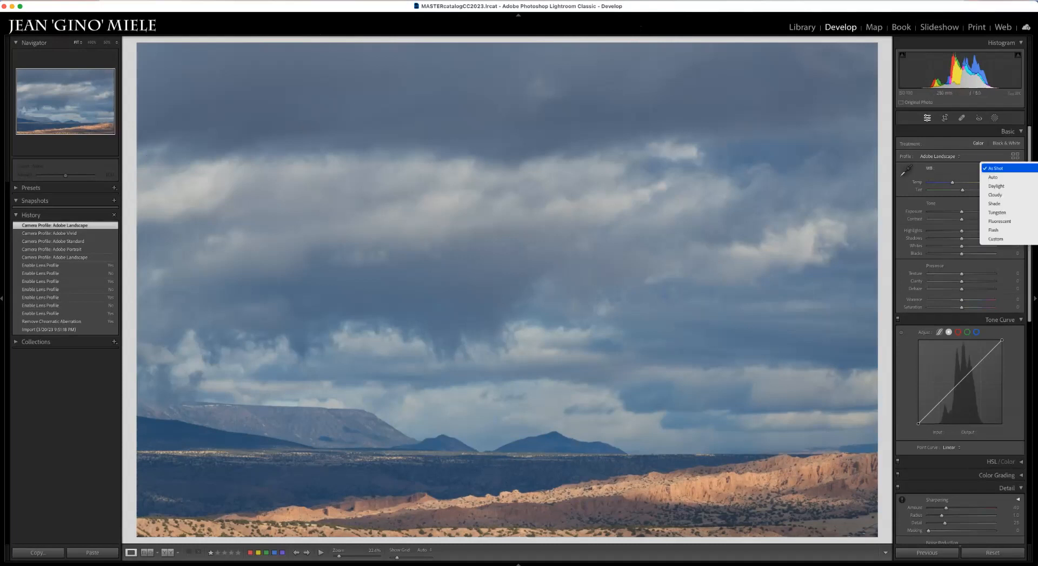
click(993, 177)
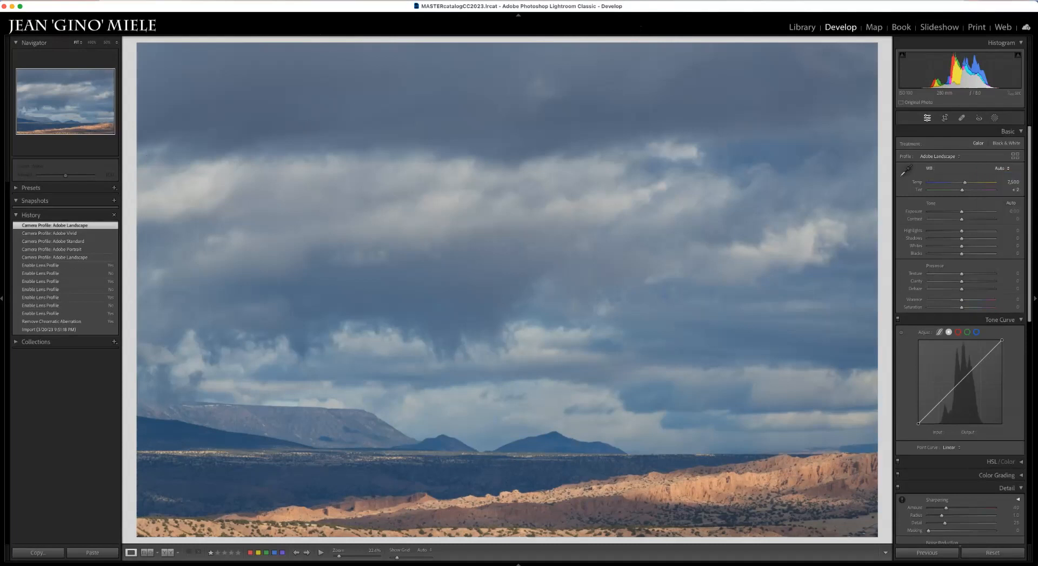
click(998, 169)
click(1001, 177)
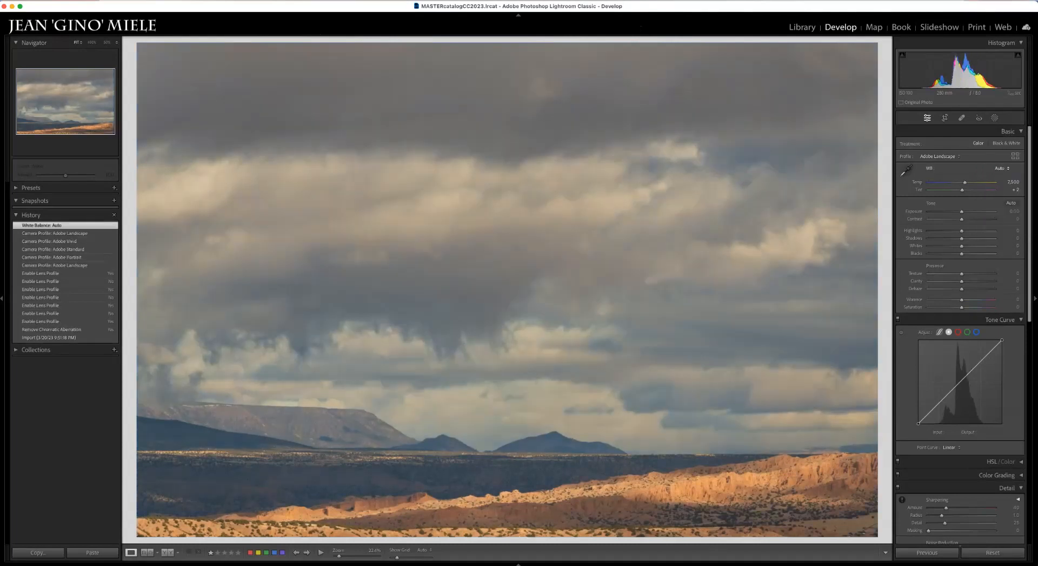
click(998, 168)
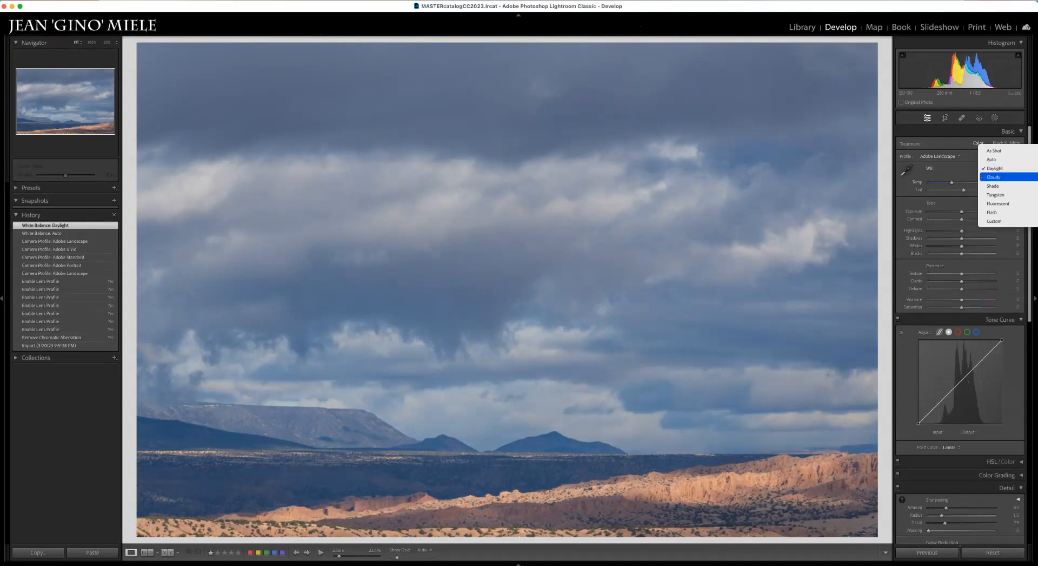
click(1002, 177)
click(998, 168)
click(1001, 177)
Try the Tungsten, Fluorescent and Flash white balance presets on the photo in turn.
click(998, 168)
click(1002, 177)
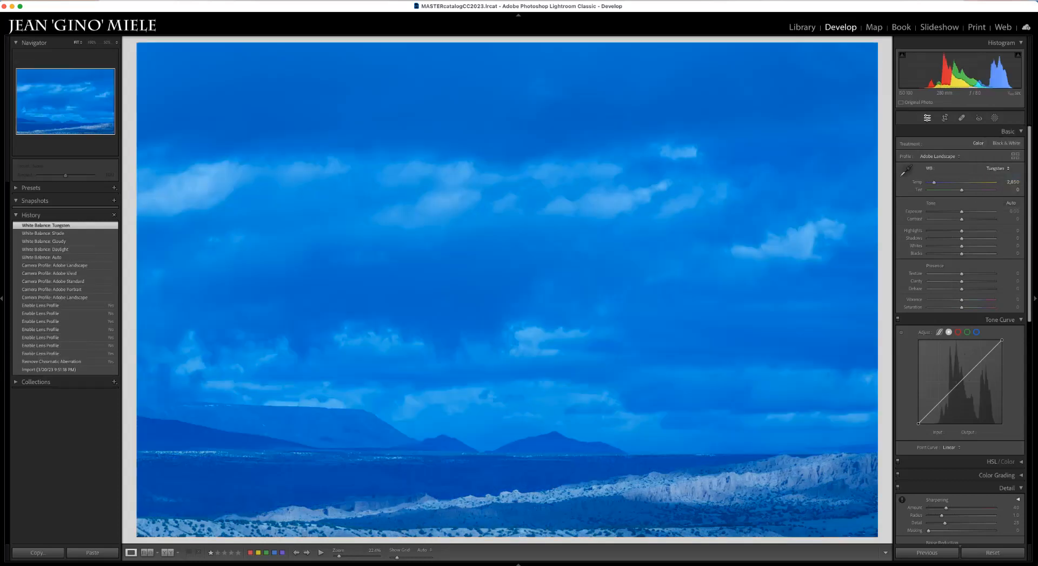
click(998, 169)
click(1001, 177)
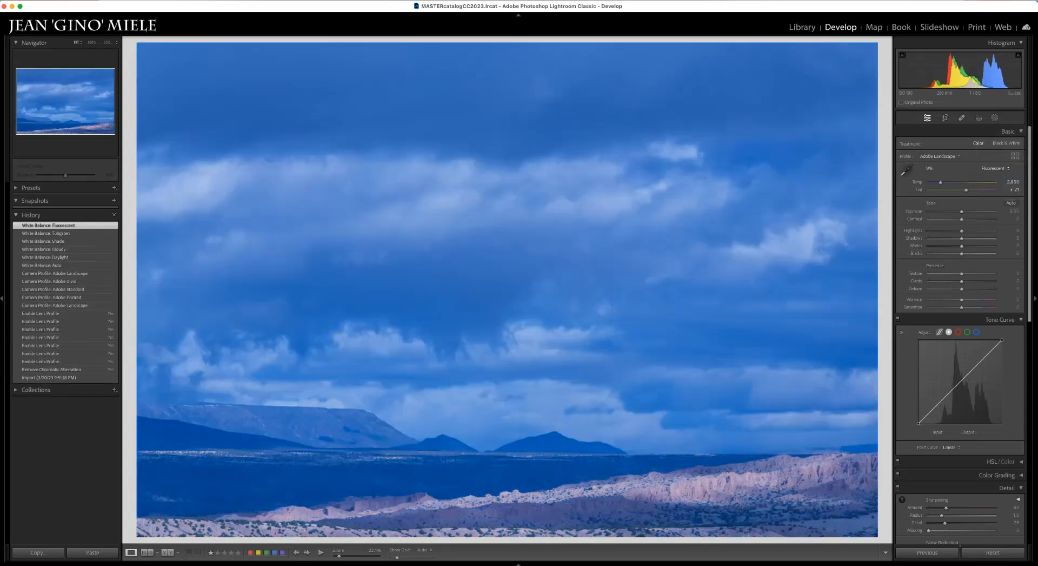
click(998, 168)
click(1002, 177)
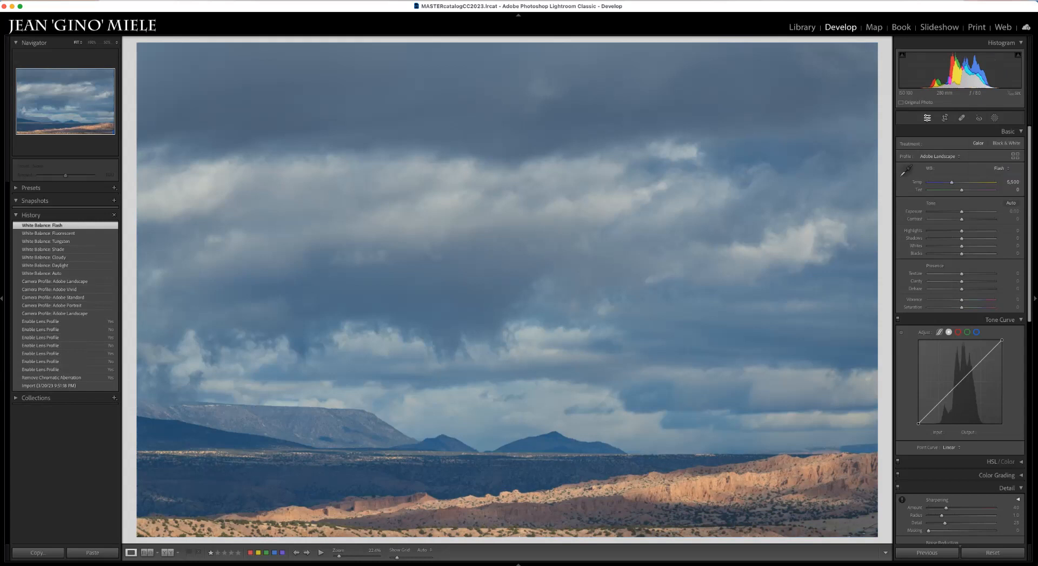
Return the white balance to As Shot for comparison and set it to Auto.
click(999, 169)
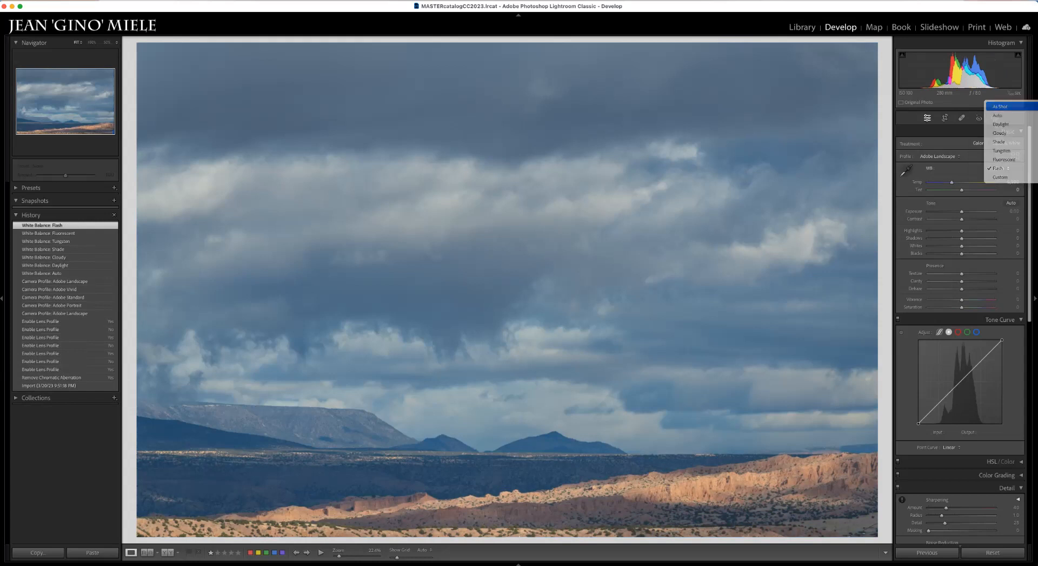
click(1000, 105)
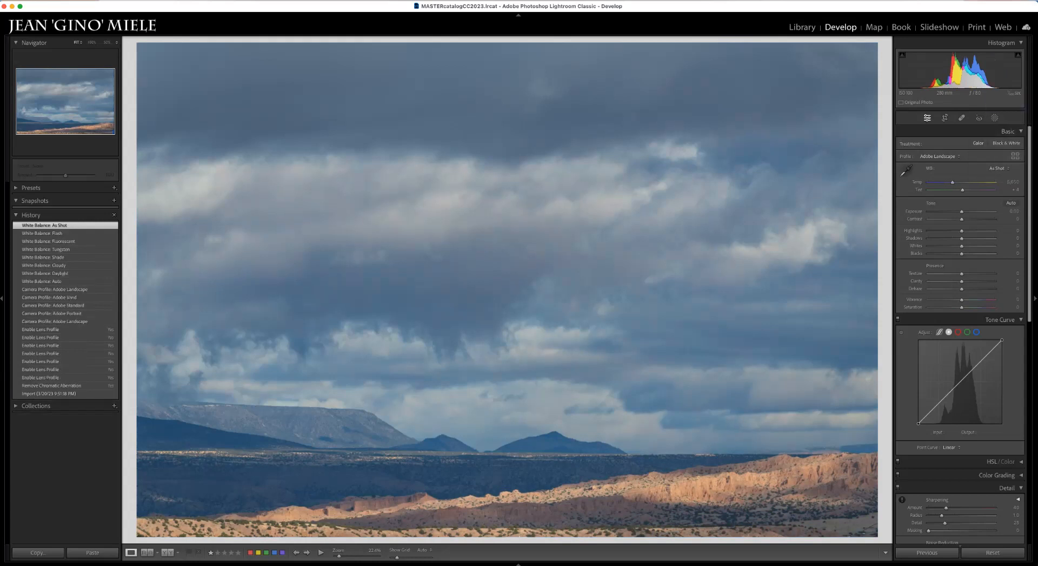
click(998, 168)
click(994, 177)
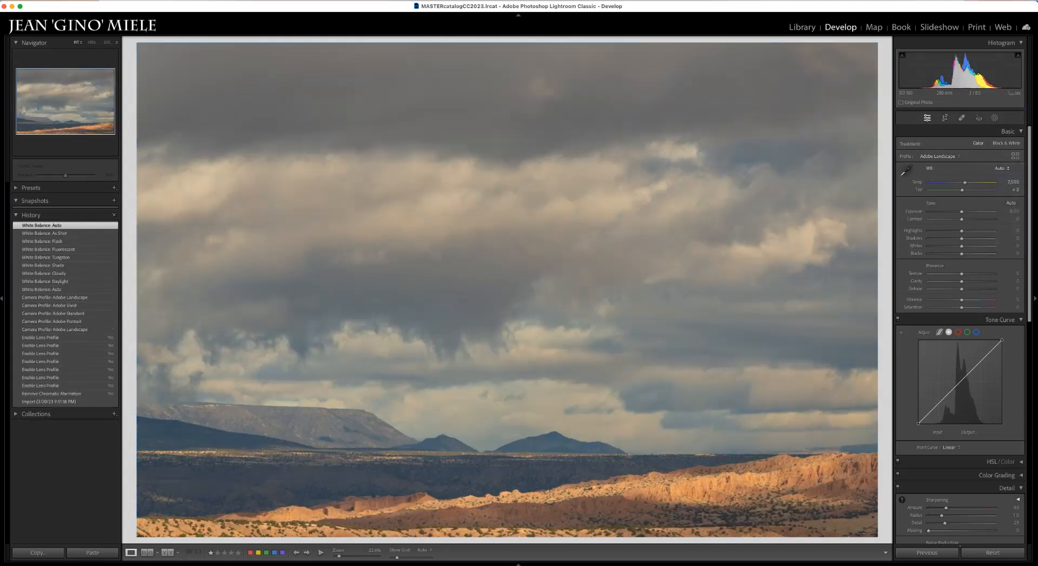
Sample neutrals with the White Balance Selector on the desert foreground, the sunlit hills and the clouds, and restore Auto white balance.
click(906, 171)
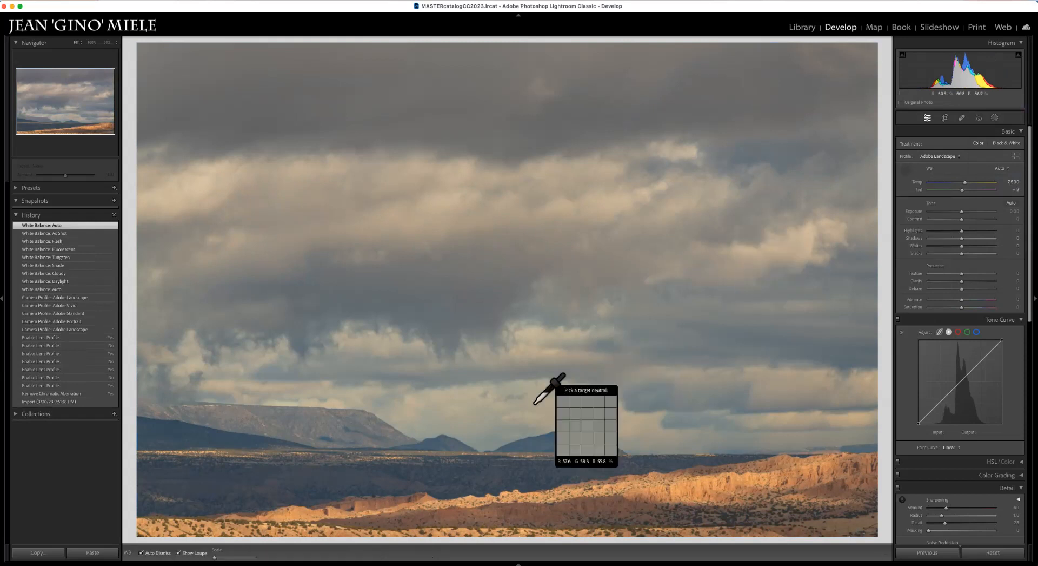
click(449, 518)
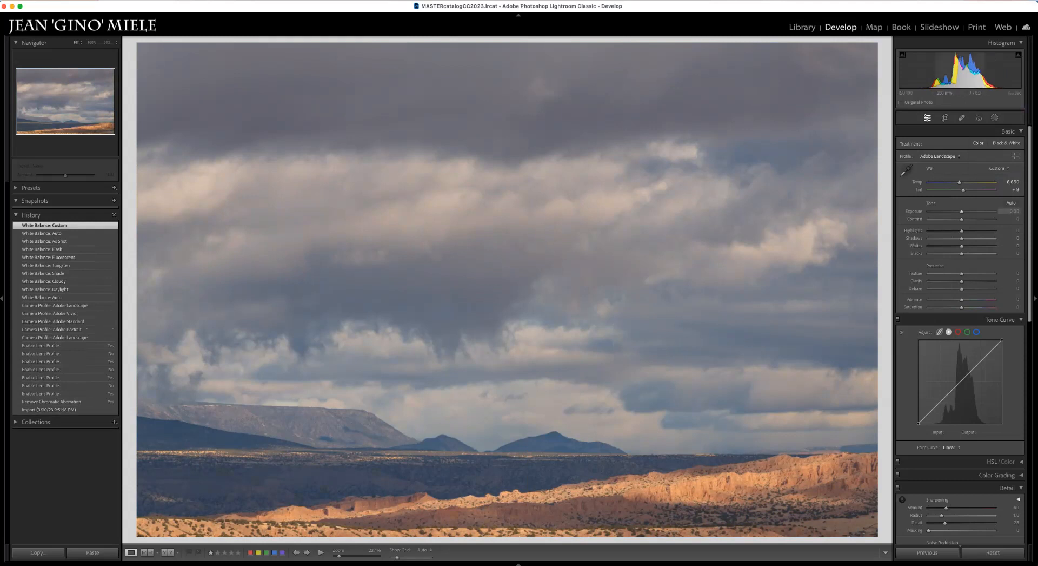
click(906, 170)
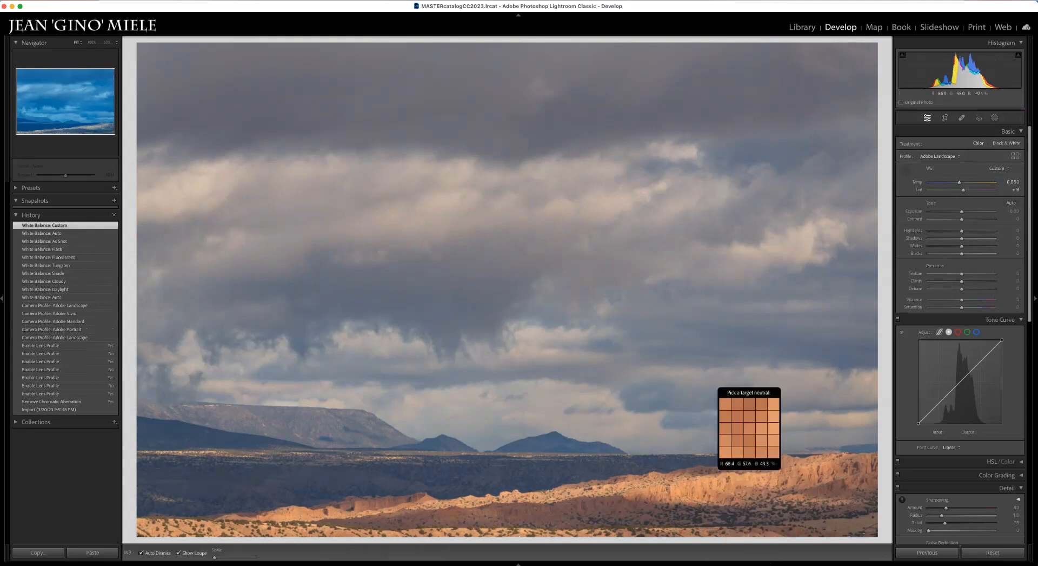
click(714, 474)
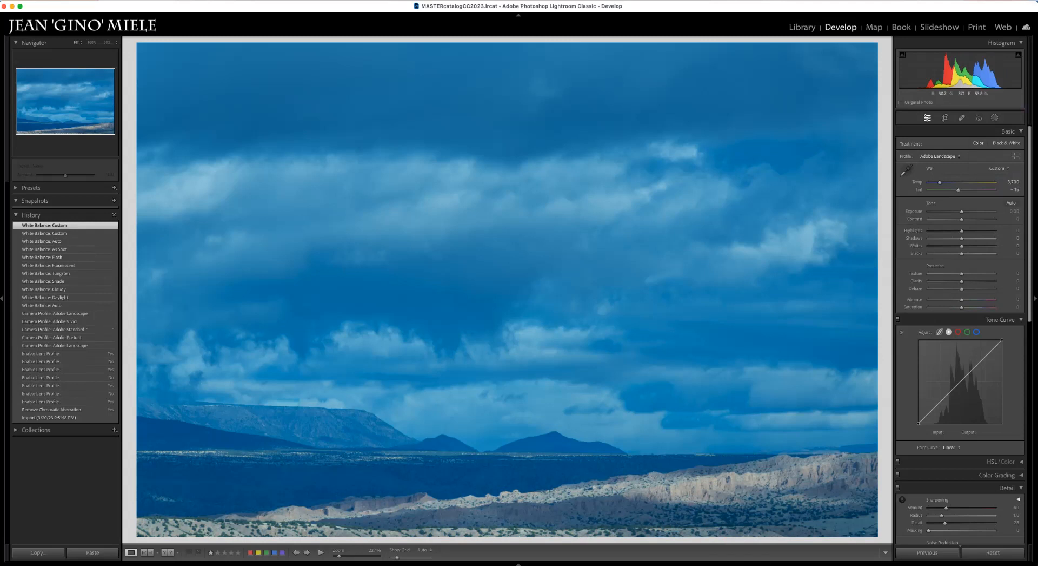
click(906, 170)
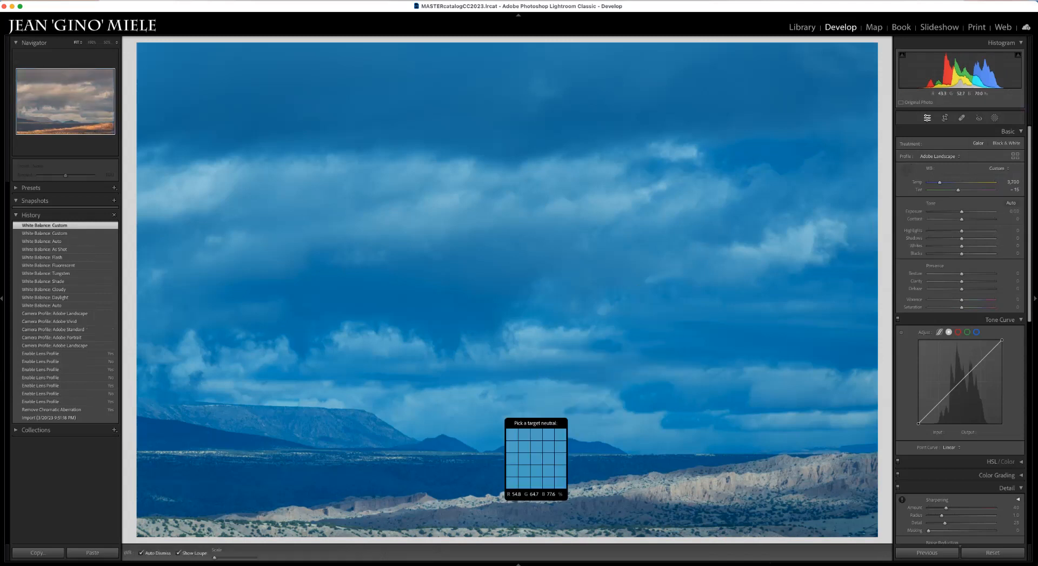
click(671, 350)
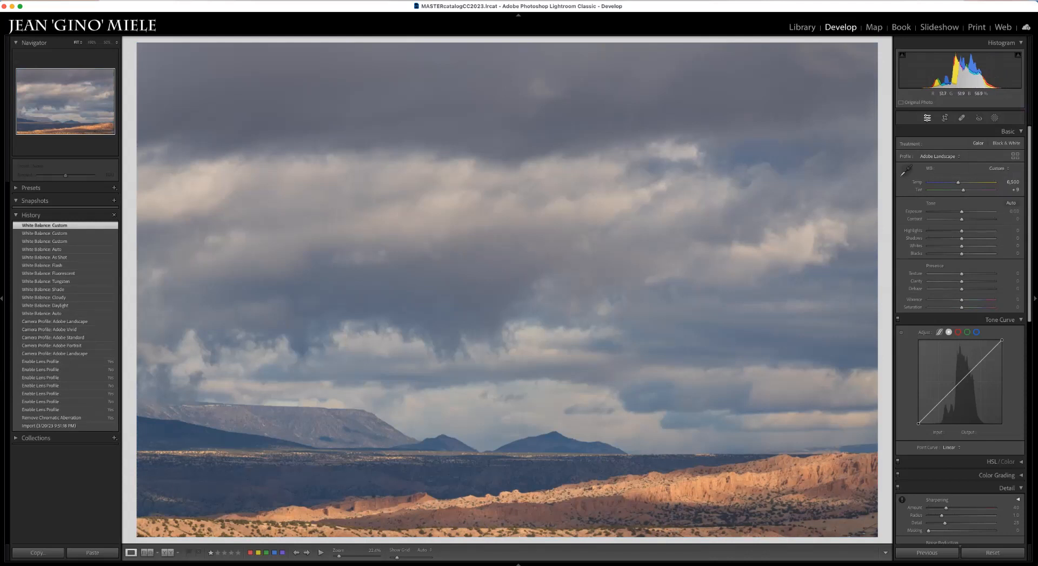
click(998, 168)
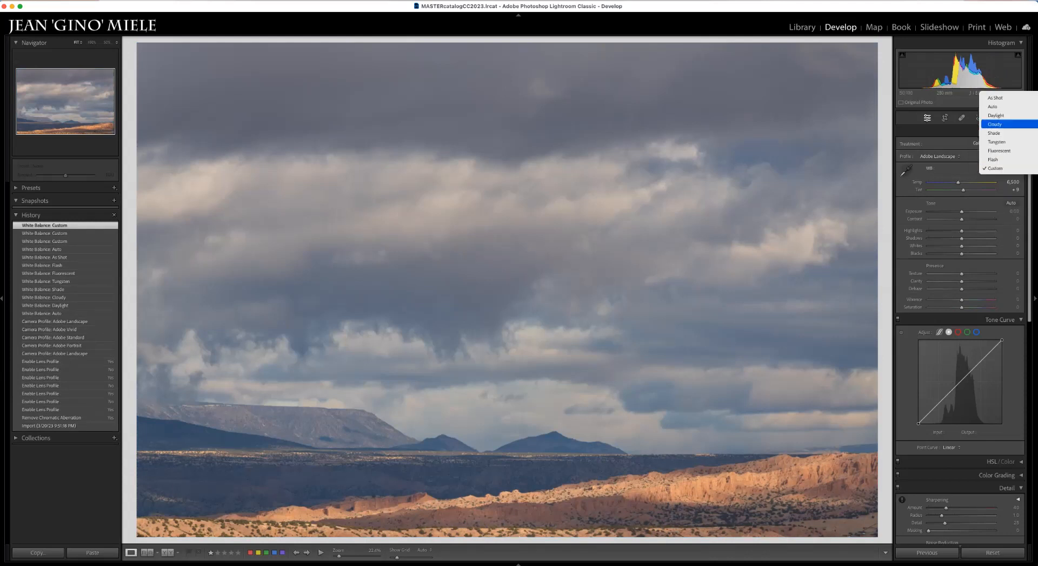
click(993, 106)
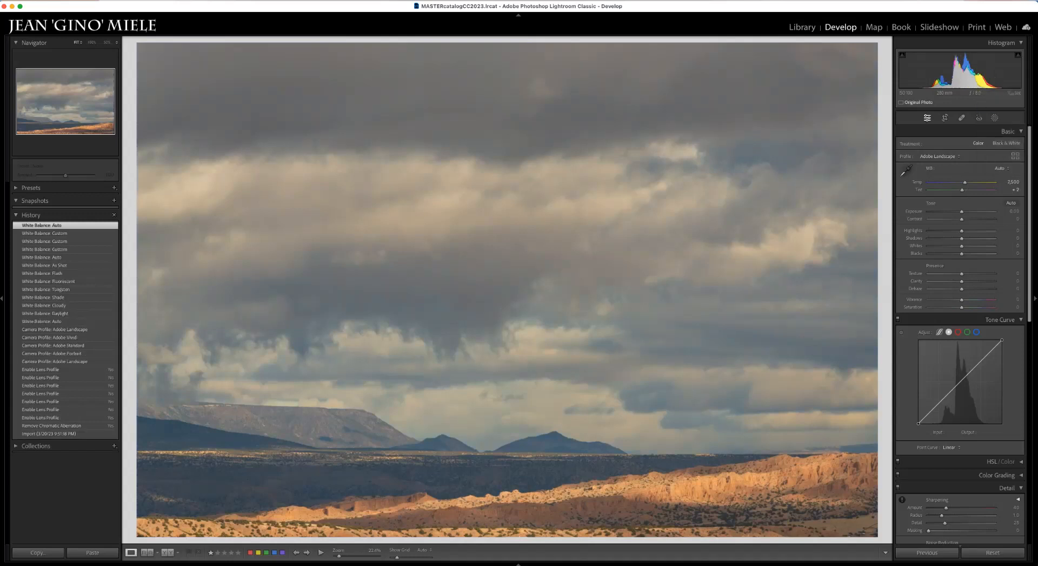
Switch the white balance to As Shot for comparison, and restore the most recent Custom white balance from the history.
click(999, 168)
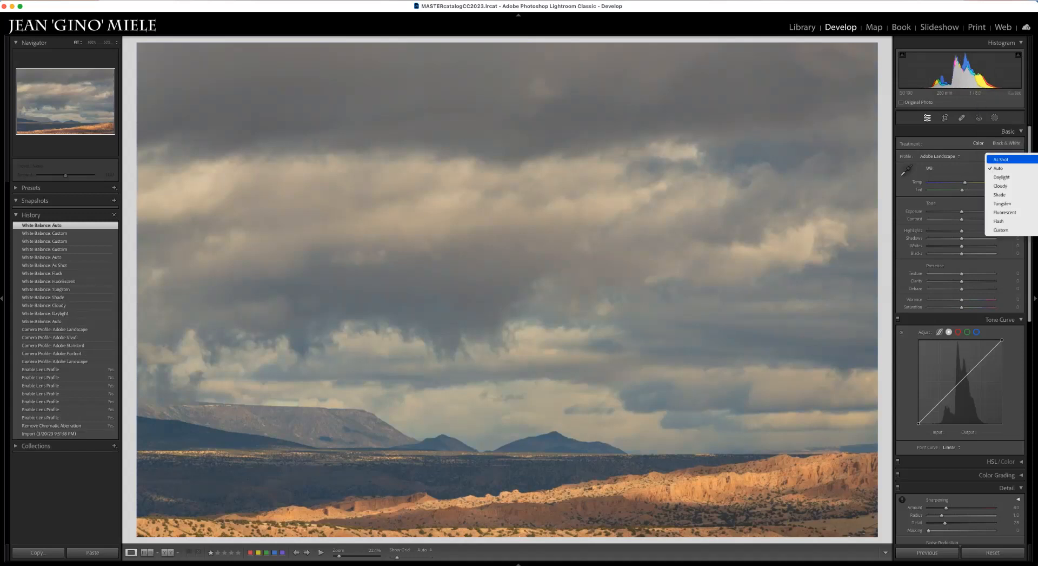
click(1001, 157)
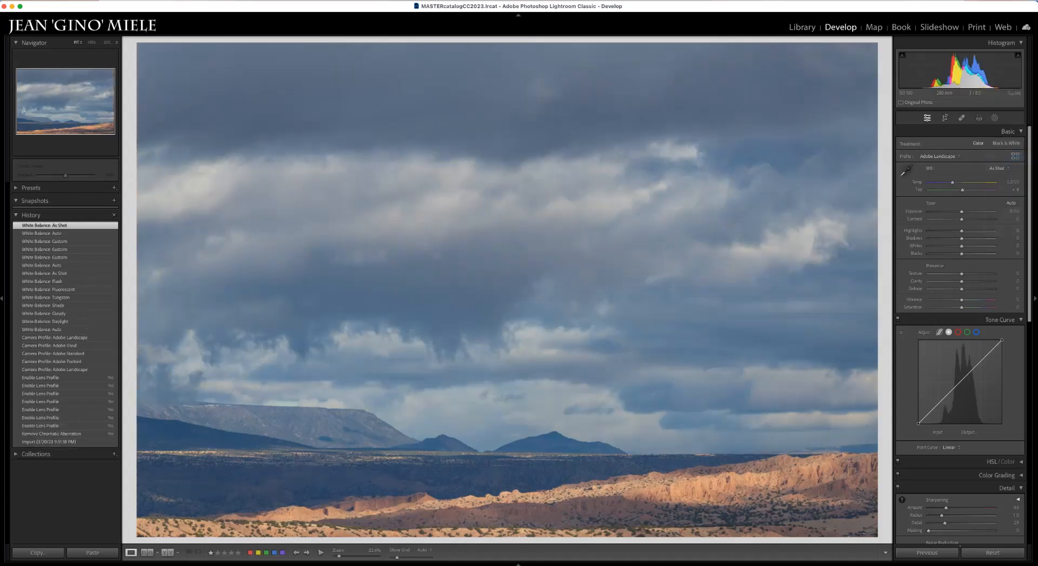
click(76, 241)
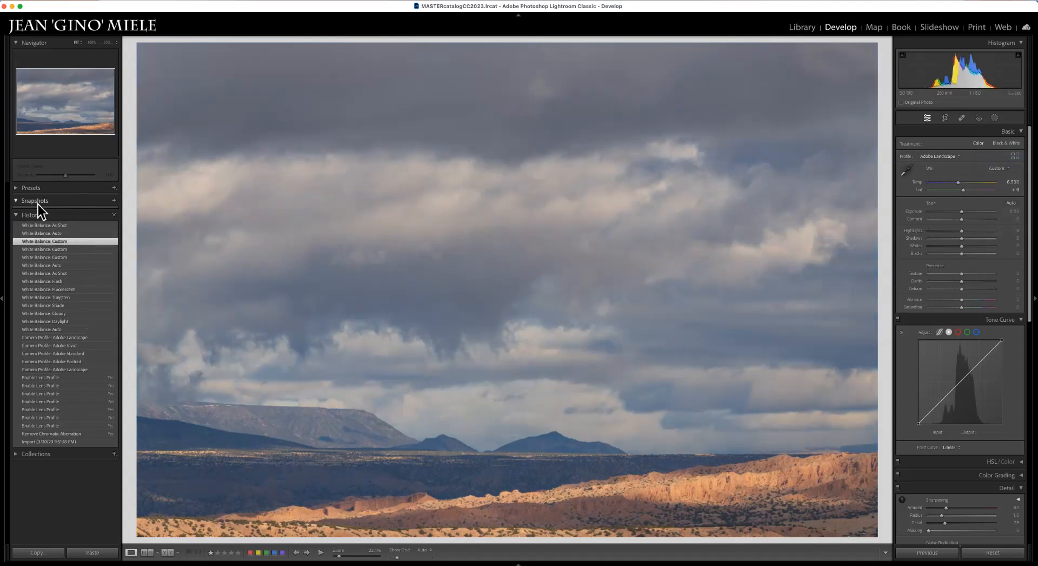
Compare the custom white balance with the original photo side by side at full width, and return to the single-photo view.
key(y)
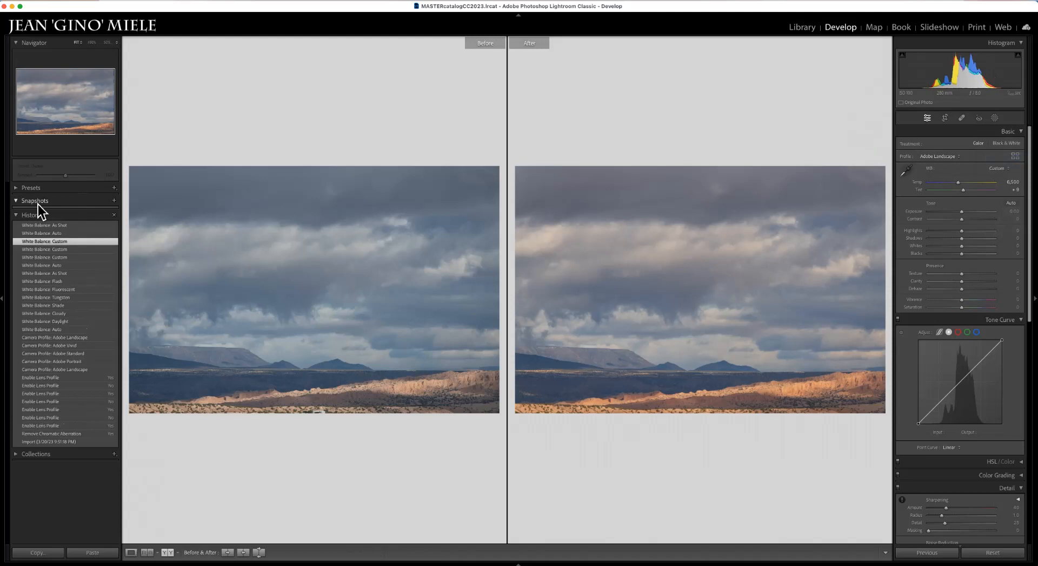
key(Tab)
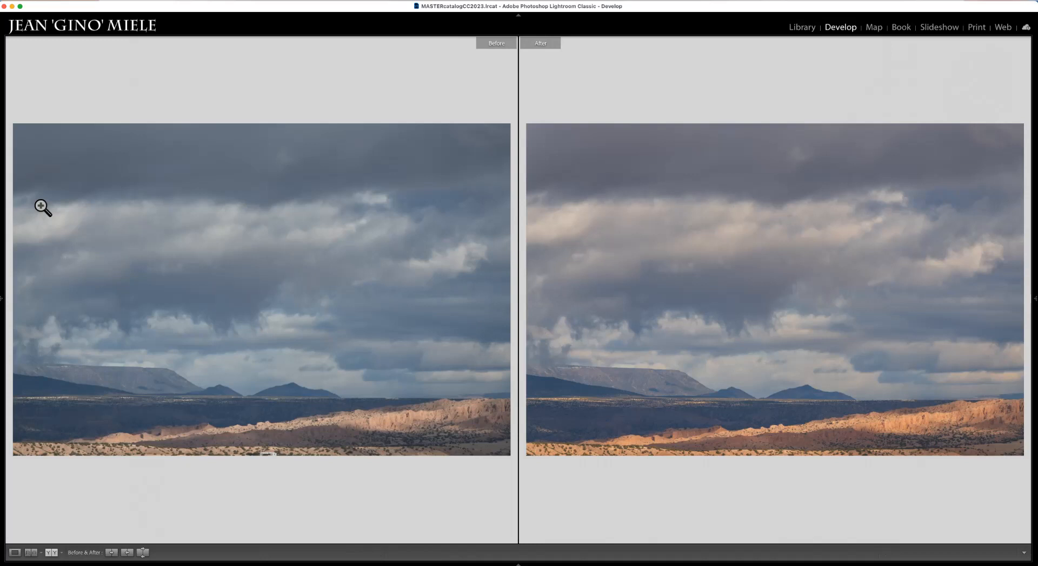
key(Tab)
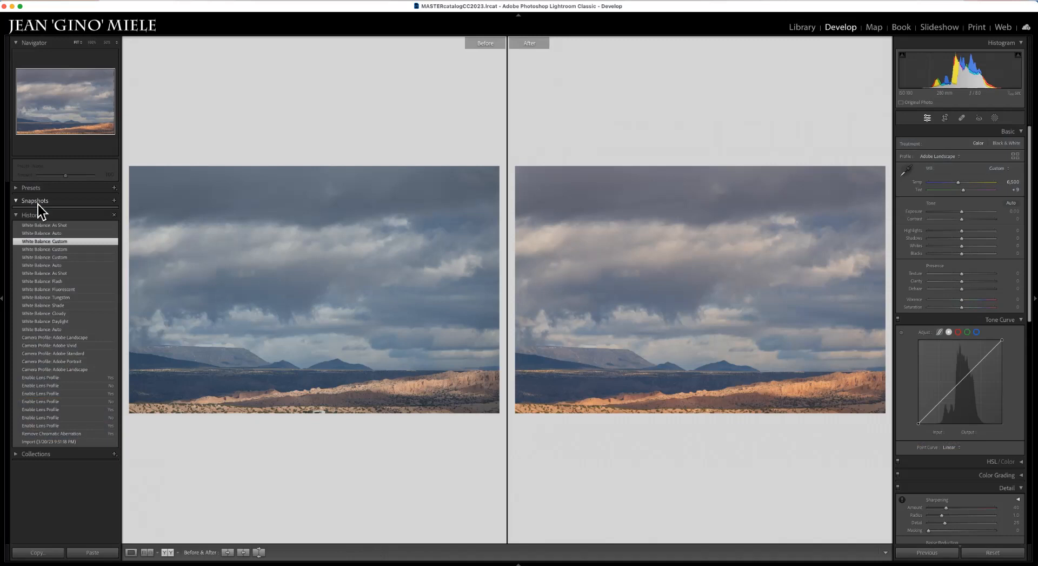
key(y)
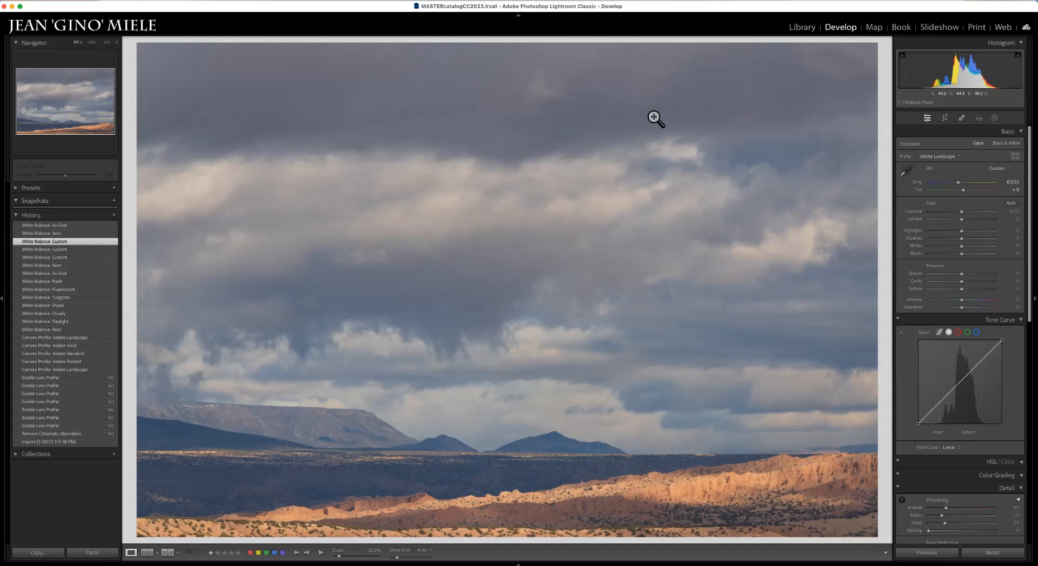
Try straightening the photo along the distant horizon with the crop's straighten tool, and revert to the Custom white balance state.
click(946, 118)
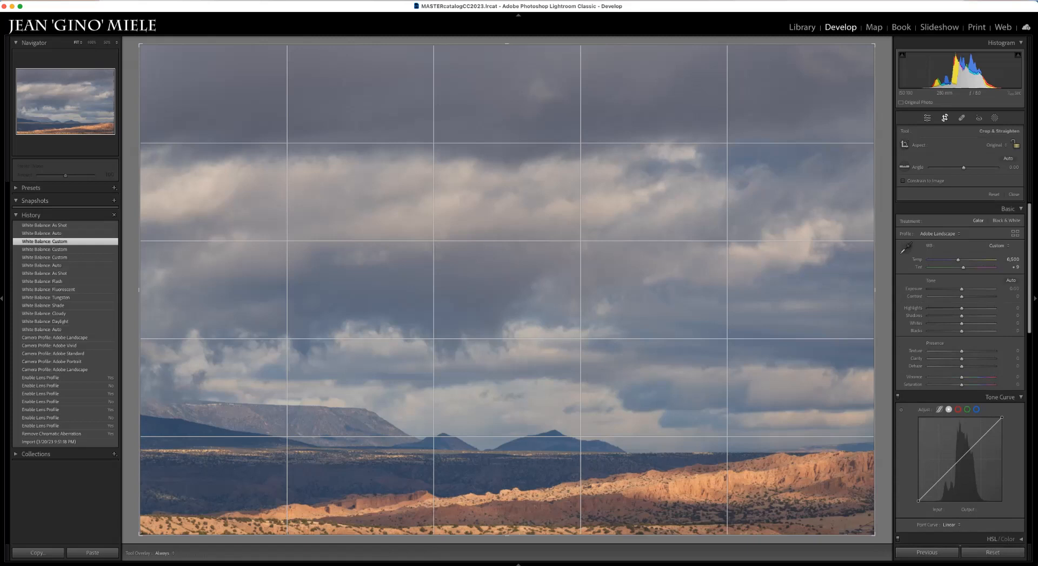
click(904, 166)
drag(218, 446, 779, 452)
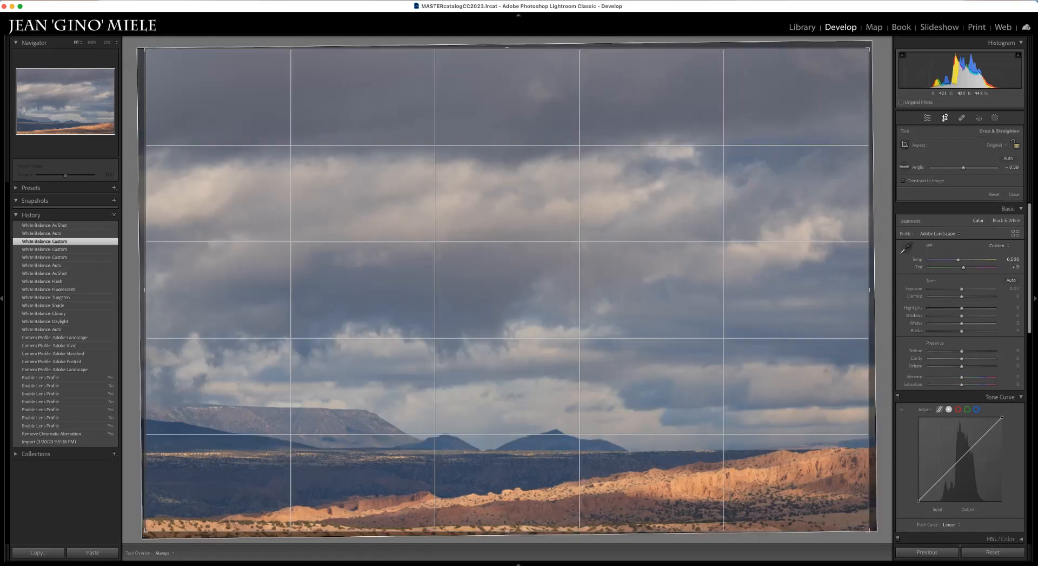
key(Return)
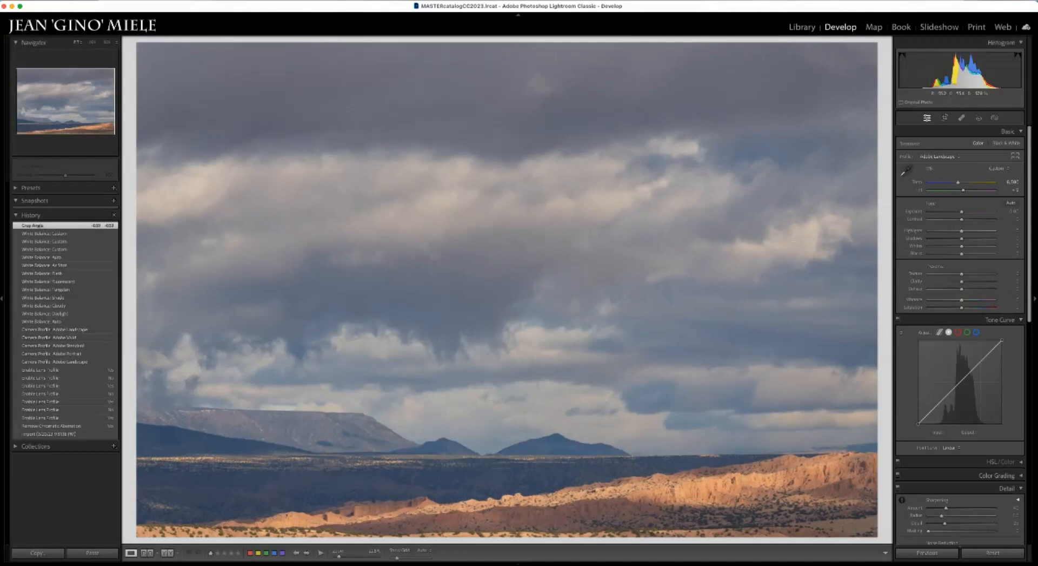
click(48, 232)
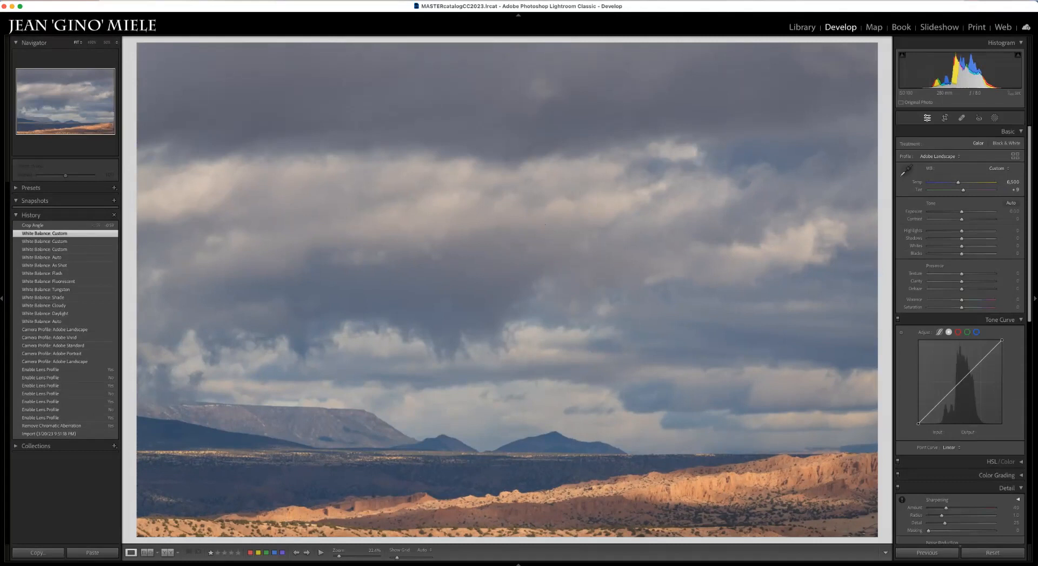
Try the Auto, Vertical and Level Upright perspective corrections on the photo, and set Upright back to Off.
scroll(960, 335, down, 15)
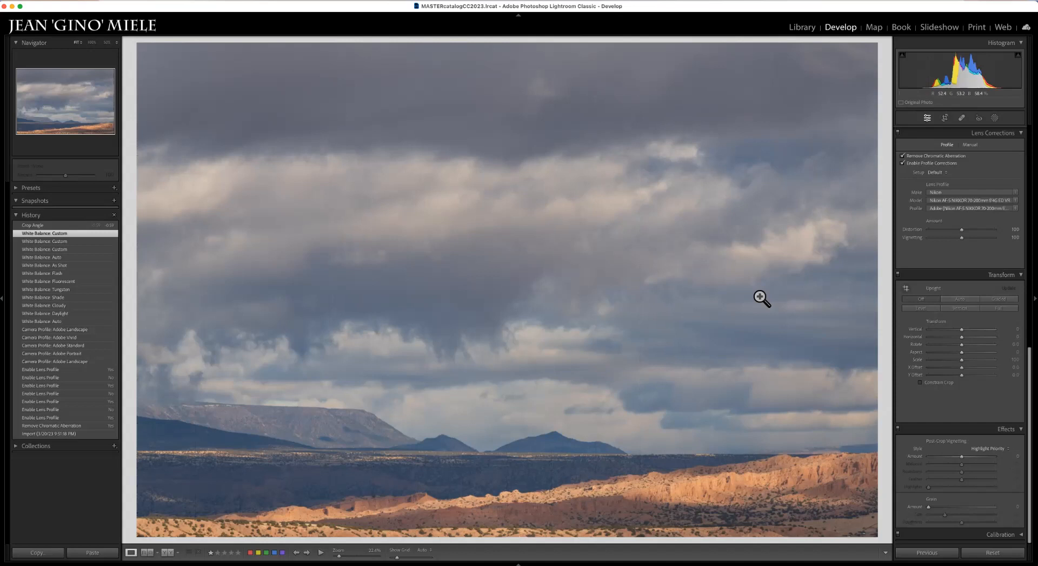
click(960, 299)
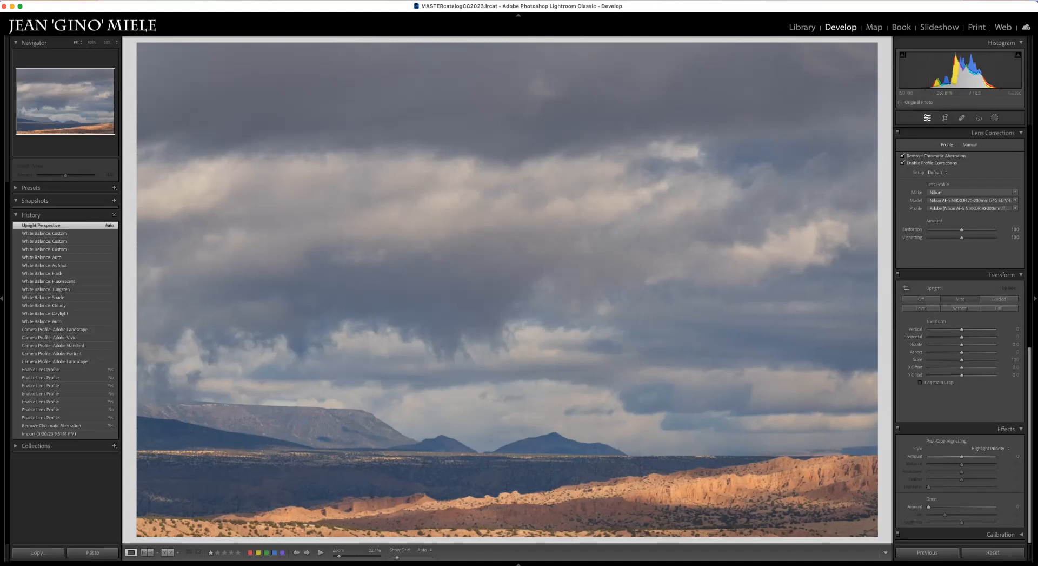
click(959, 308)
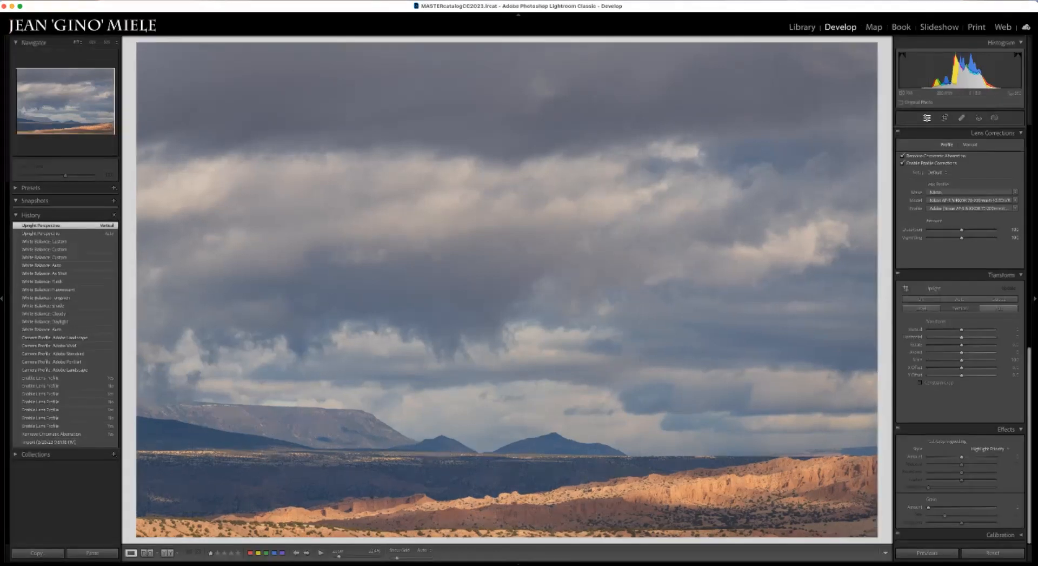
click(922, 308)
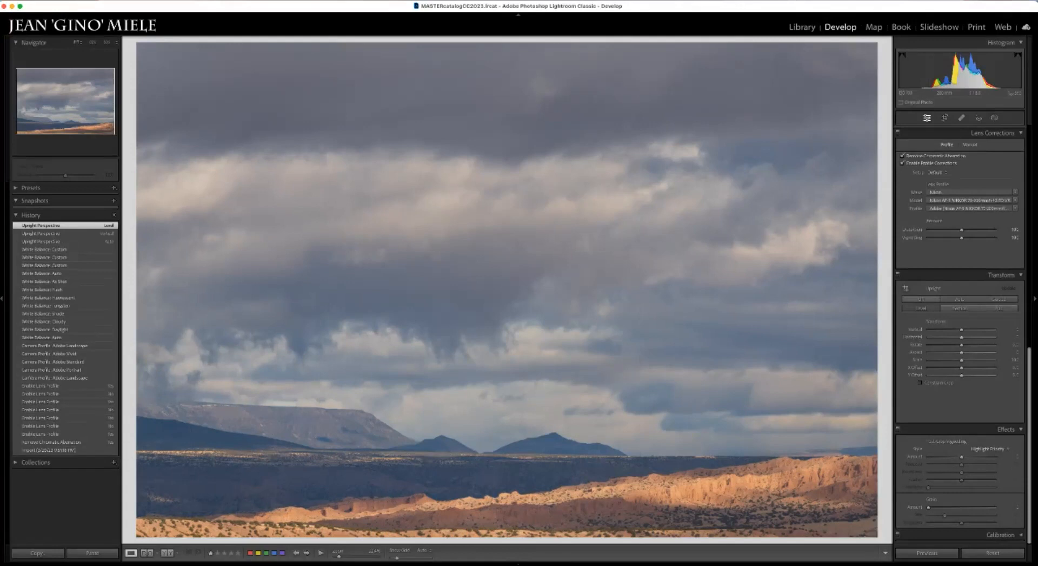
click(922, 299)
click(921, 307)
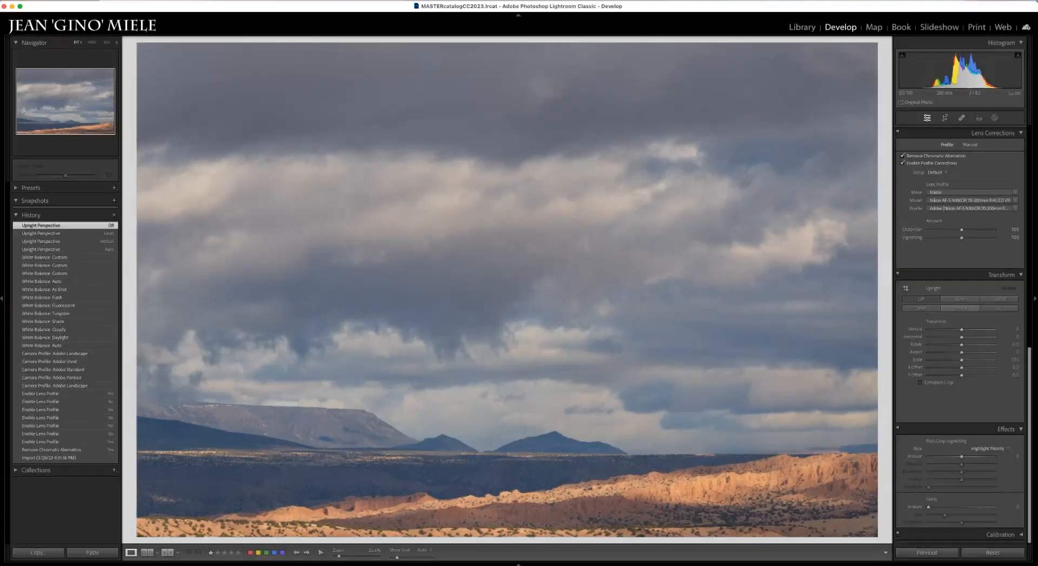
click(921, 299)
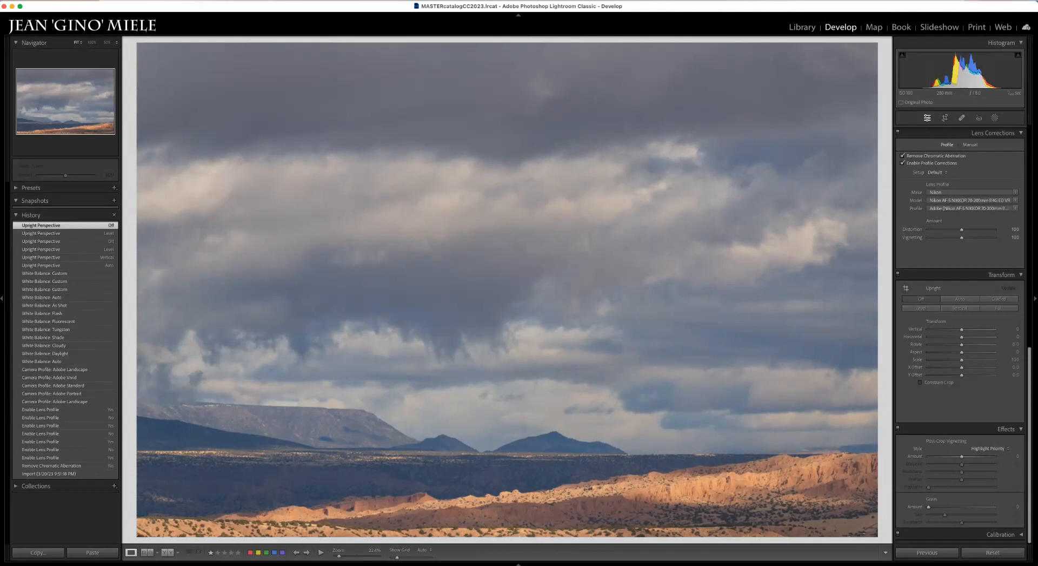
Try Guided Upright with one guide along the horizon and one vertical guide, and revert to the Custom white balance state.
click(906, 287)
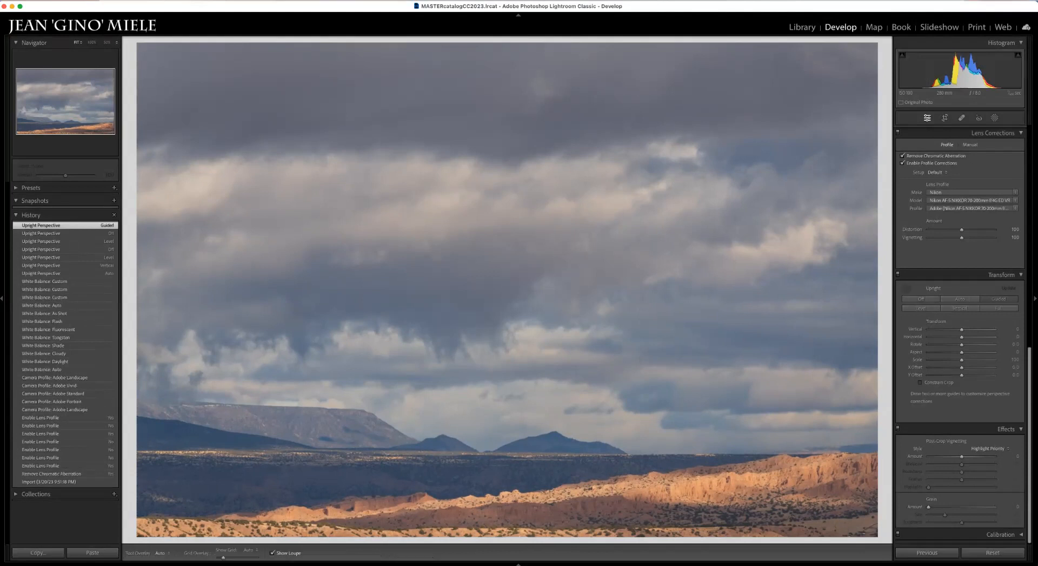
drag(302, 448, 750, 453)
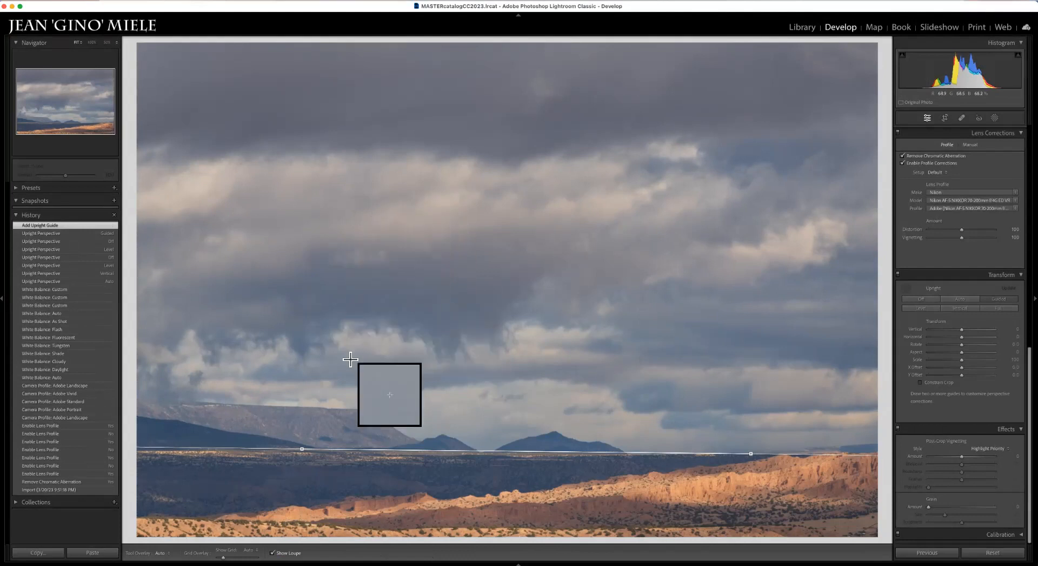
drag(397, 286, 397, 496)
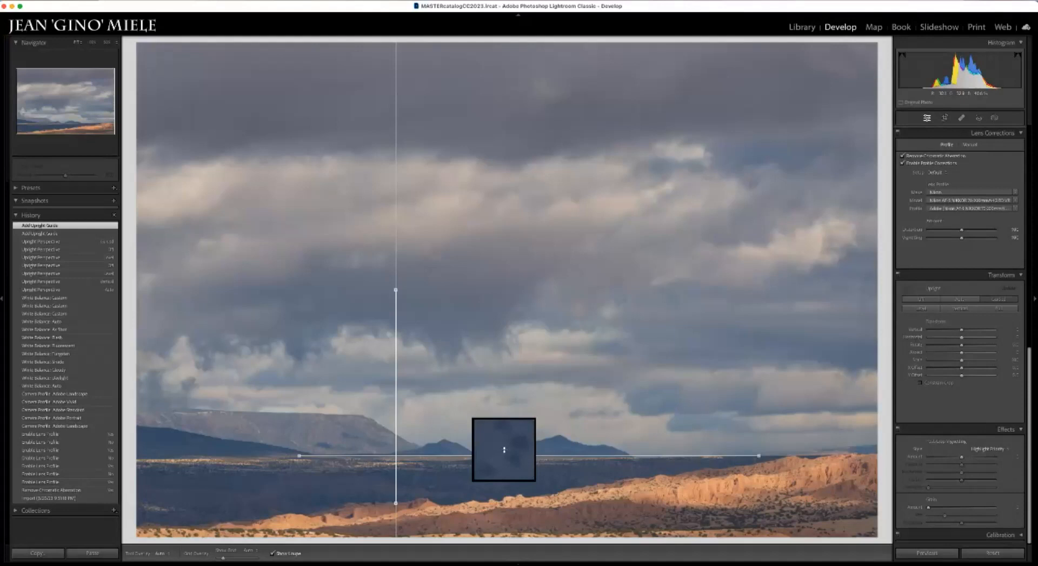
key(shift+t)
click(84, 297)
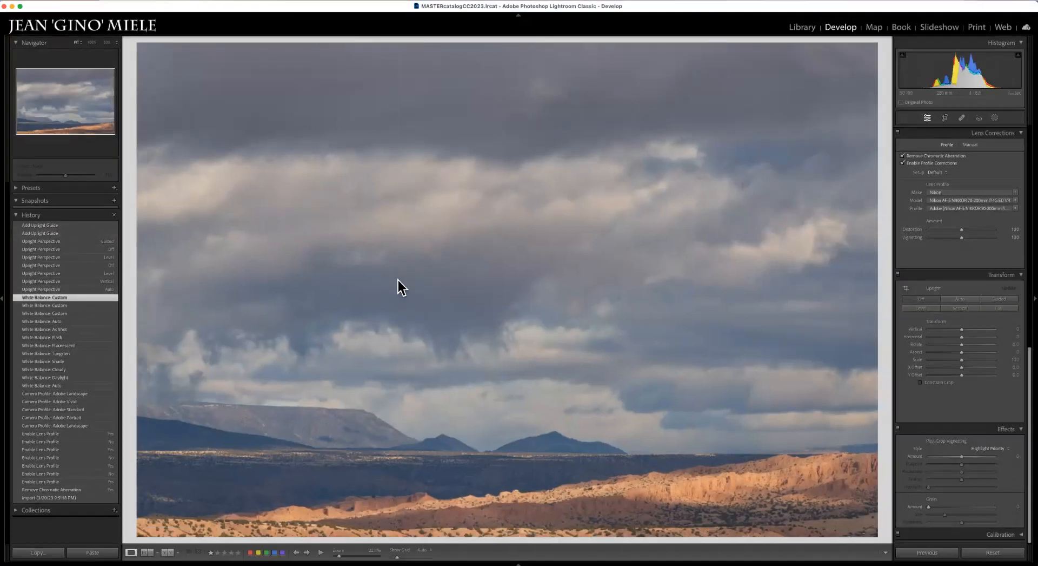
Straighten the photo along the distant horizon with the crop tool, giving a crop angle of about -0.47.
key(r)
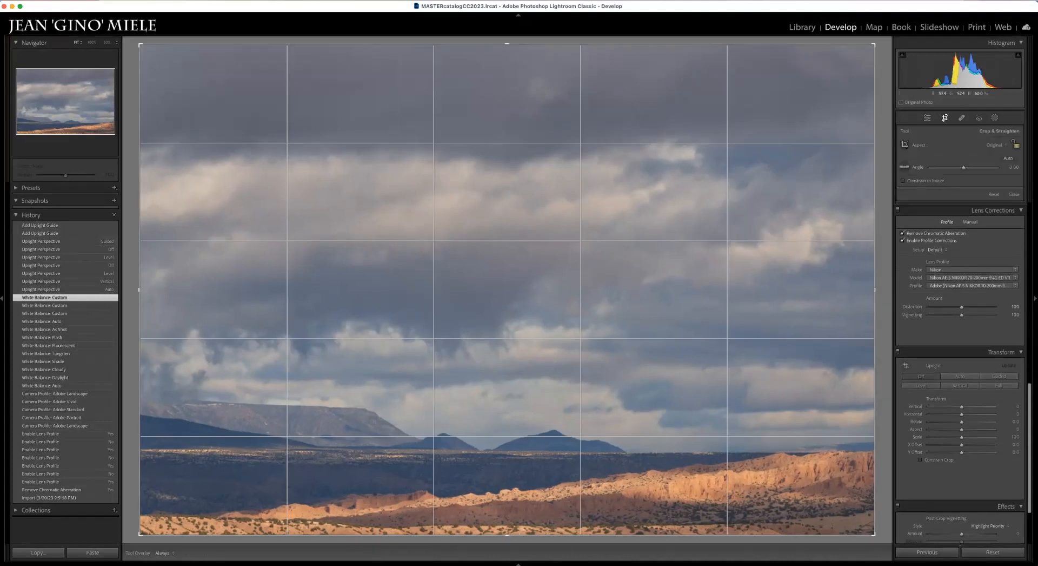
drag(243, 449, 768, 453)
key(Return)
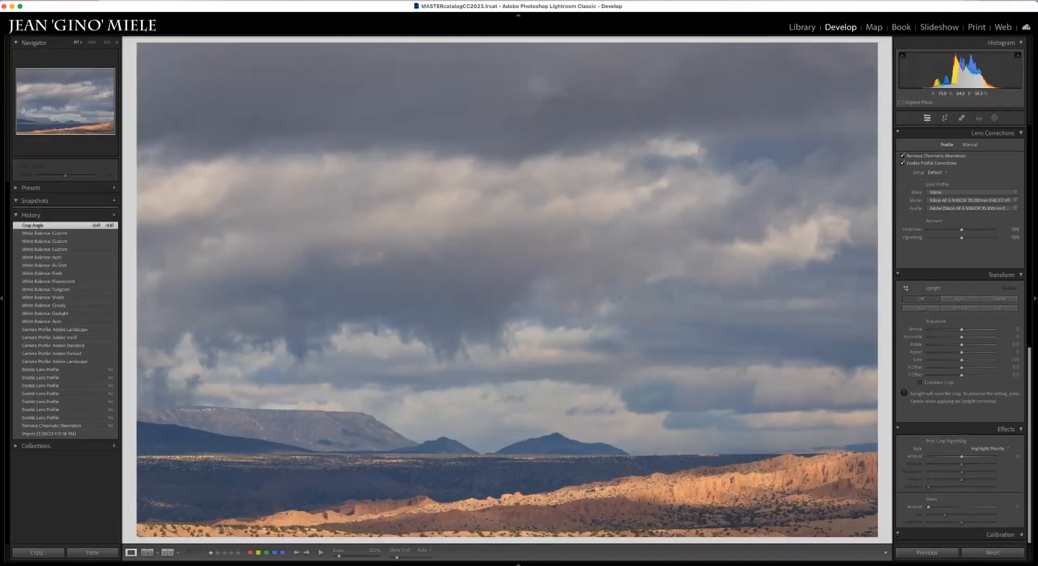
Compare the straightened photo with the original side by side at full width, and return to the single-photo view.
key(y)
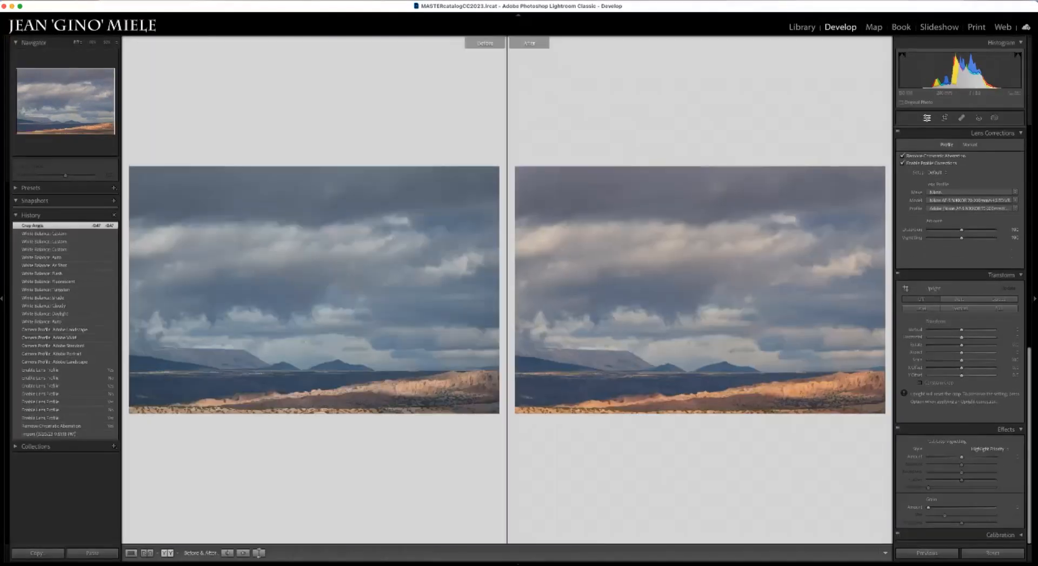
key(Tab)
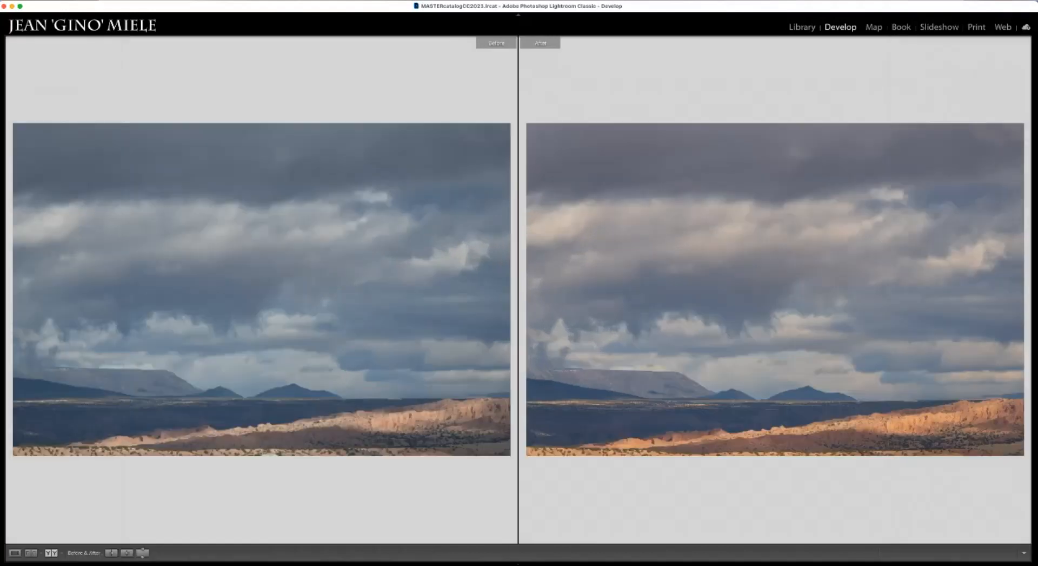
key(Tab)
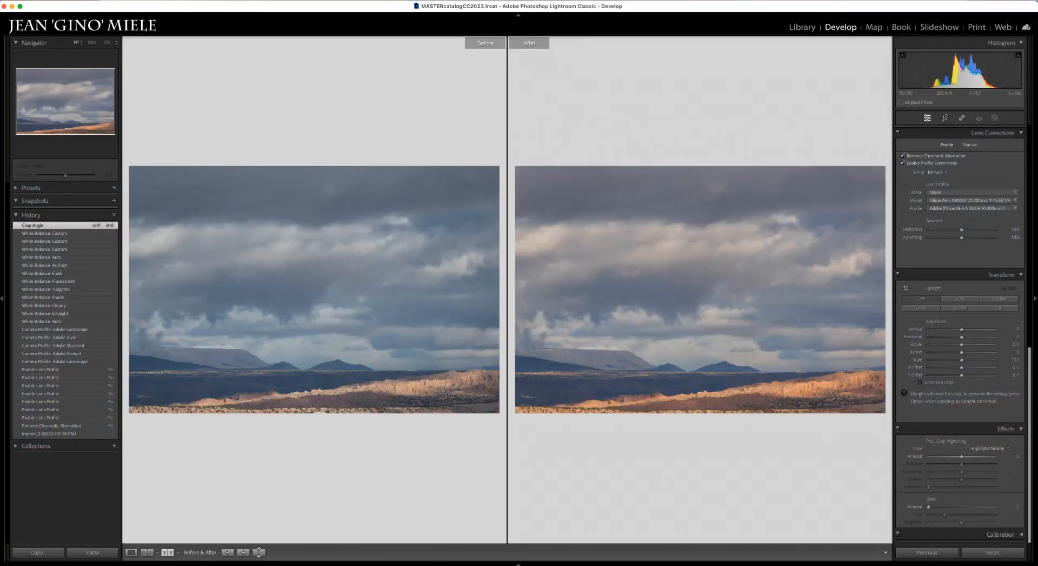
key(y)
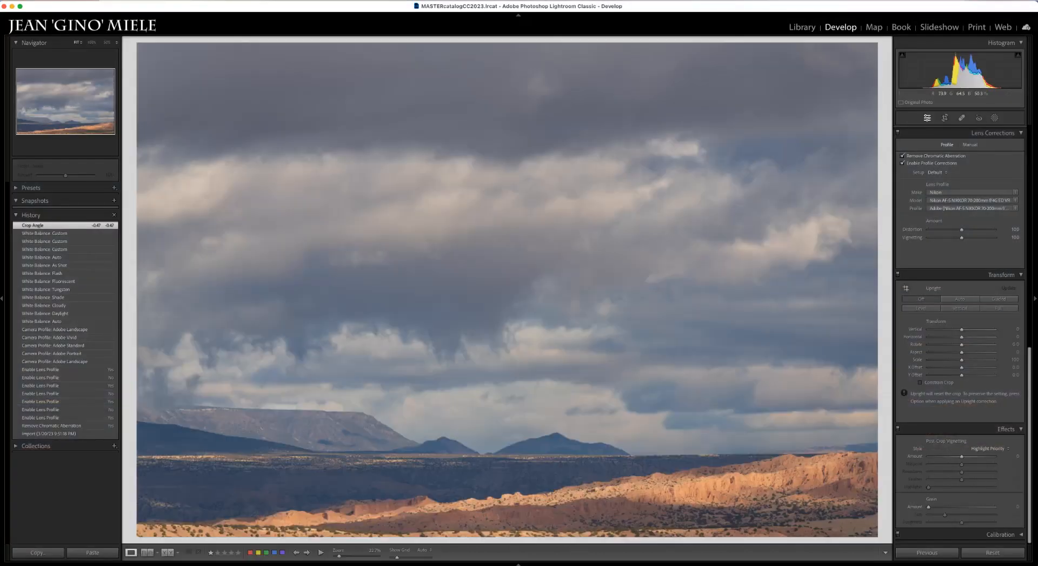
Try a cooler white balance temperature on the photo, and revert to the Crop Angle state in the history.
scroll(960, 324, up, 15)
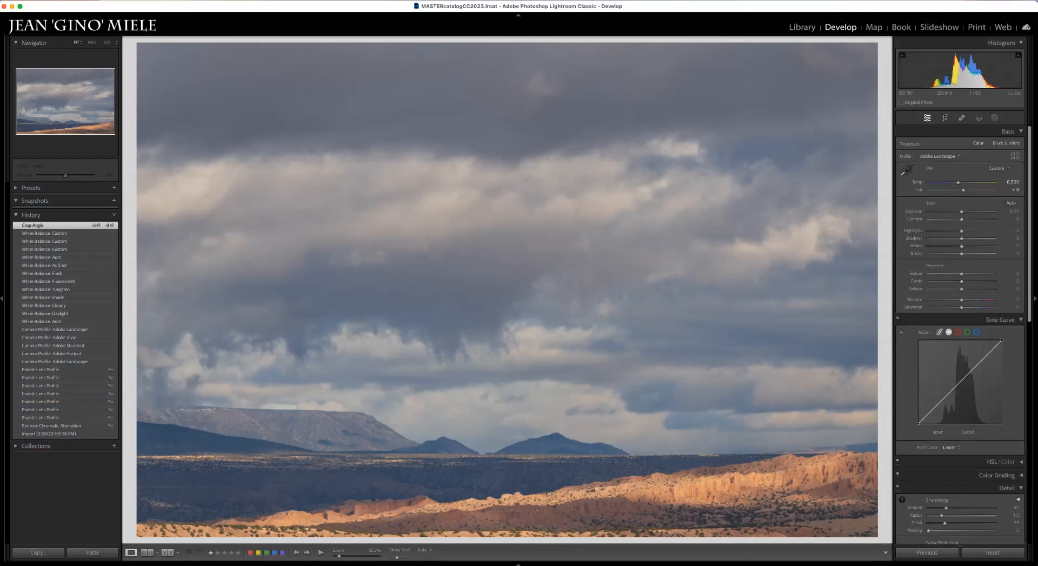
scroll(961, 325, down, 15)
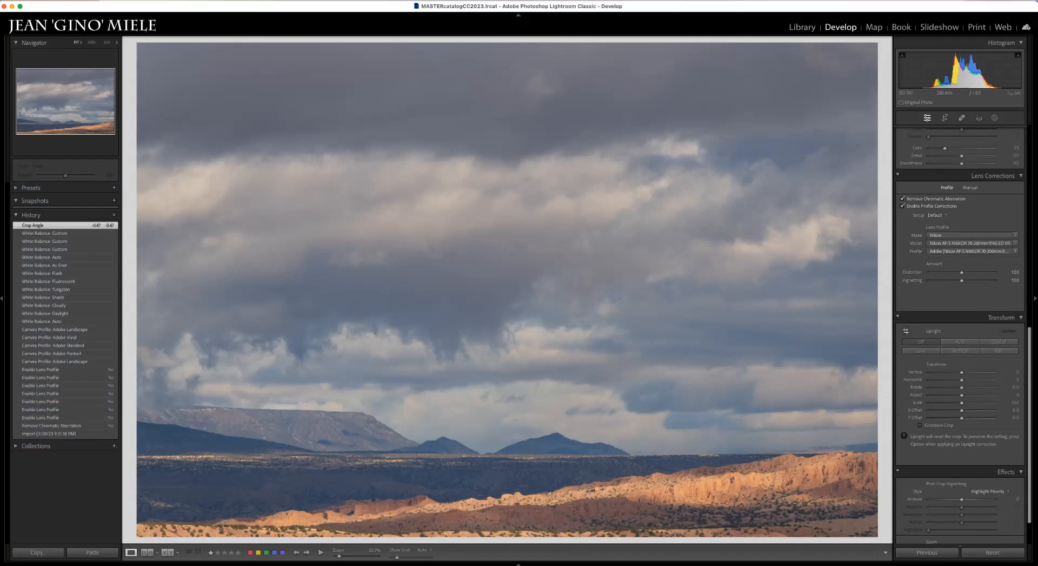
scroll(960, 335, up, 15)
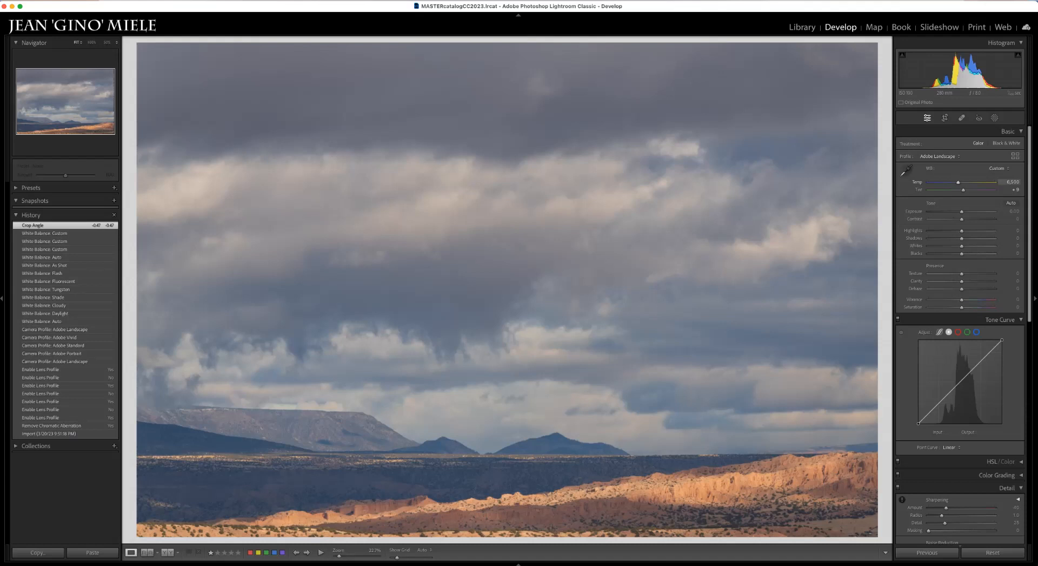
drag(958, 182, 953, 182)
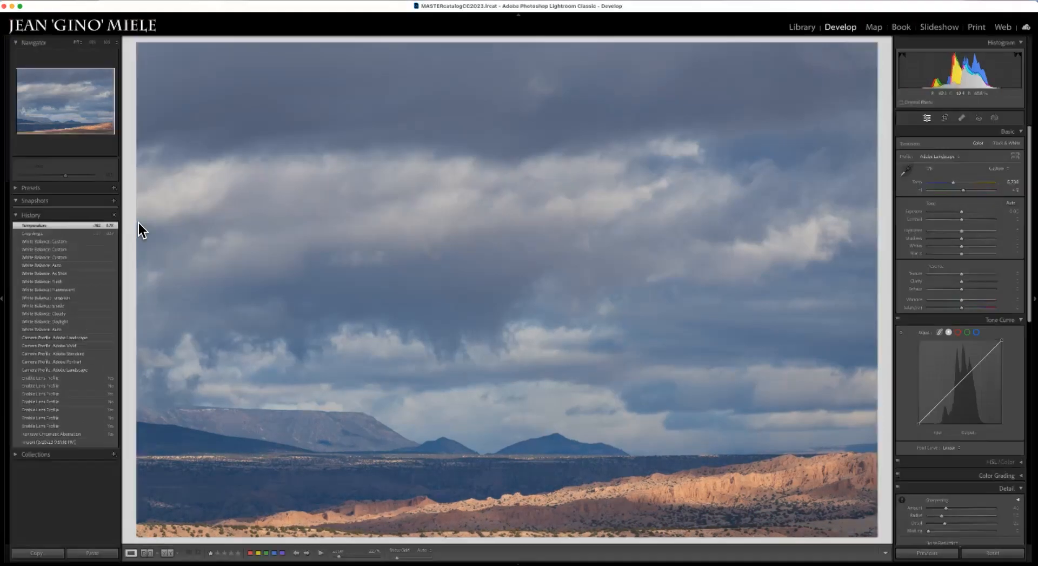
click(79, 231)
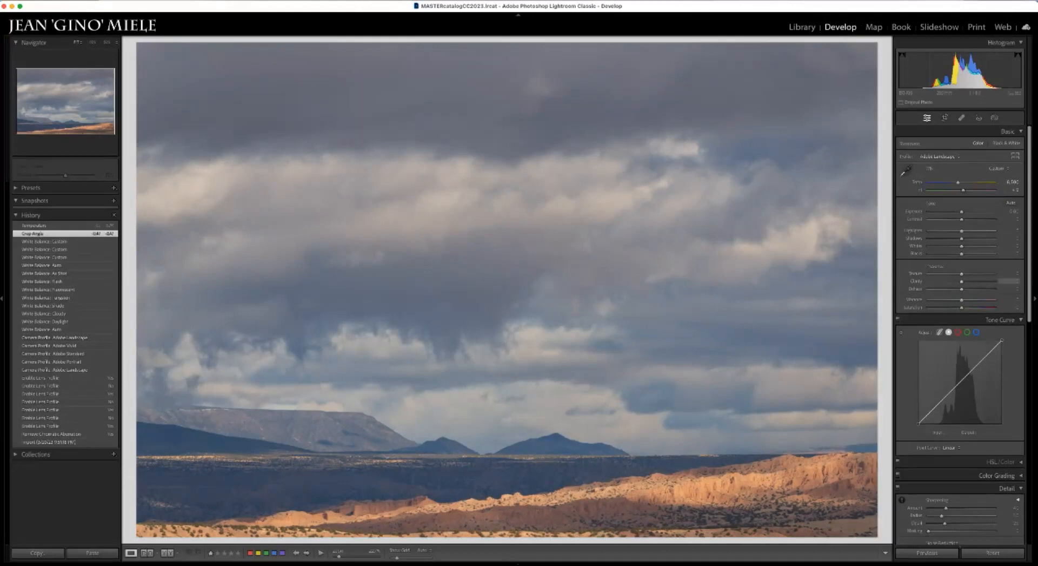
Test Dehaze at -100 on the photo, and raise the amount to +51.
key(alt)
drag(963, 289, 928, 289)
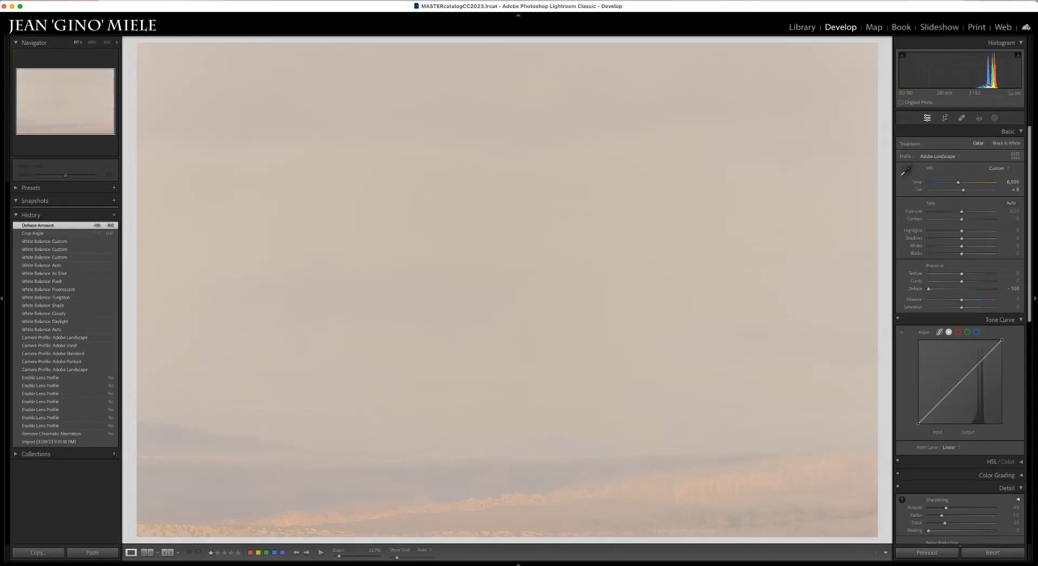
drag(931, 289, 977, 289)
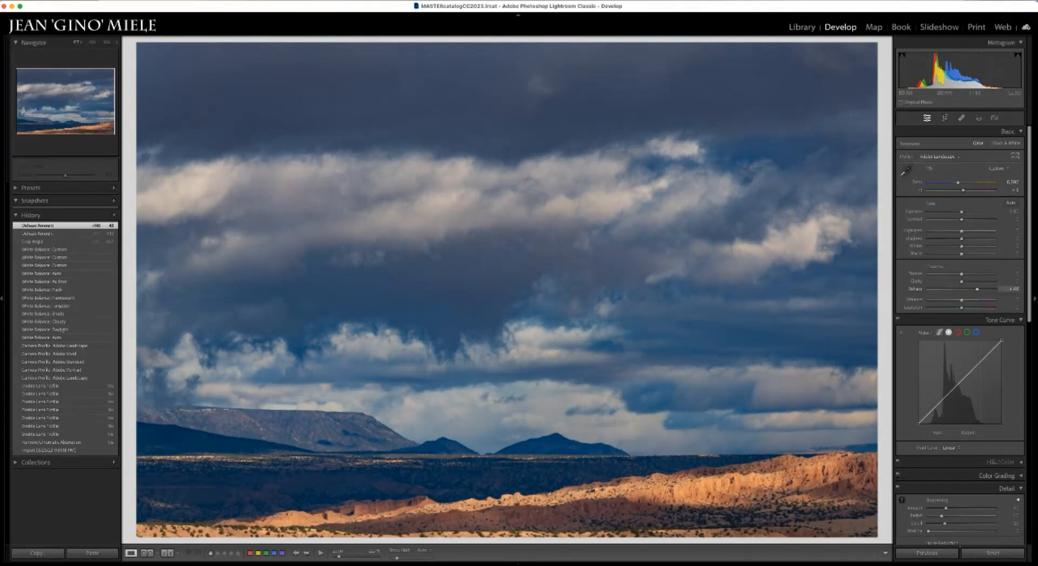
mouse_move(977, 289)
mouse_down()
mouse_move(947, 289)
mouse_move(995, 288)
mouse_move(959, 289)
mouse_move(994, 289)
mouse_move(978, 289)
mouse_up()
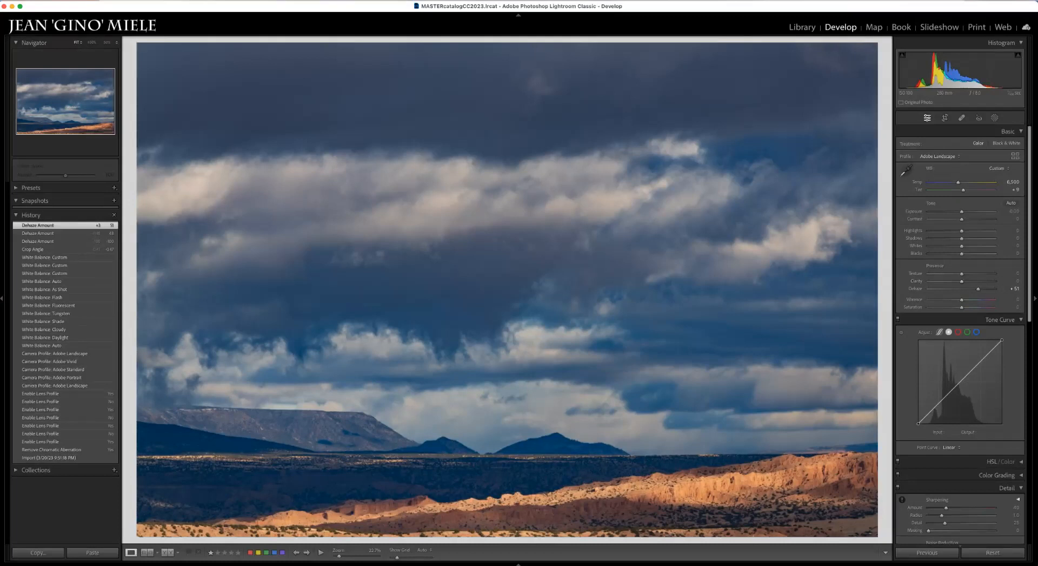
Inspect the distant hills up close, return to the whole photo, and raise Clarity to +30.
key(super+equal)
key(super+equal)
key(super+equal)
key(super+equal)
key(super+equal)
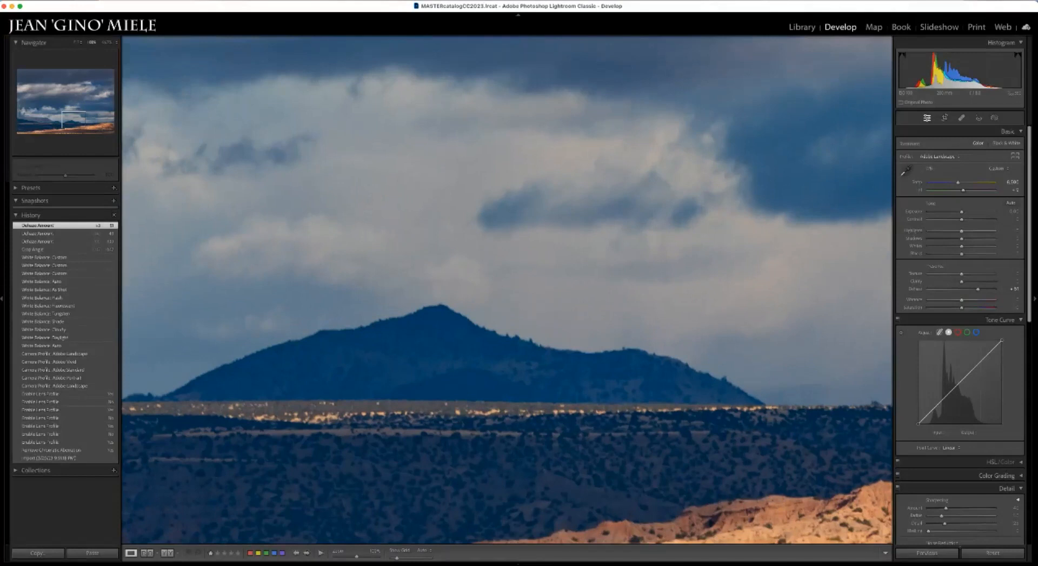
key(z)
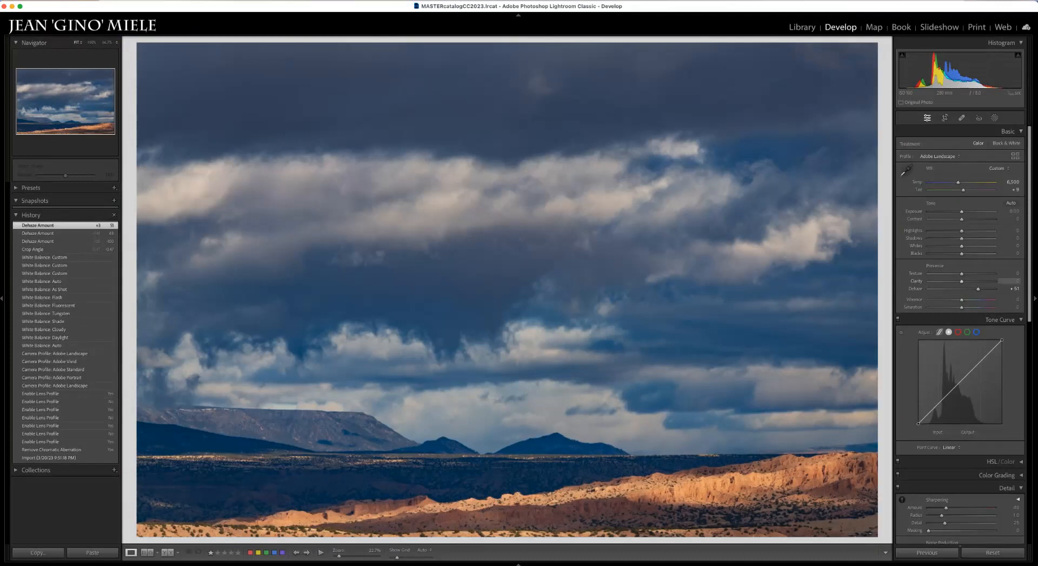
drag(962, 281, 976, 281)
drag(974, 281, 971, 282)
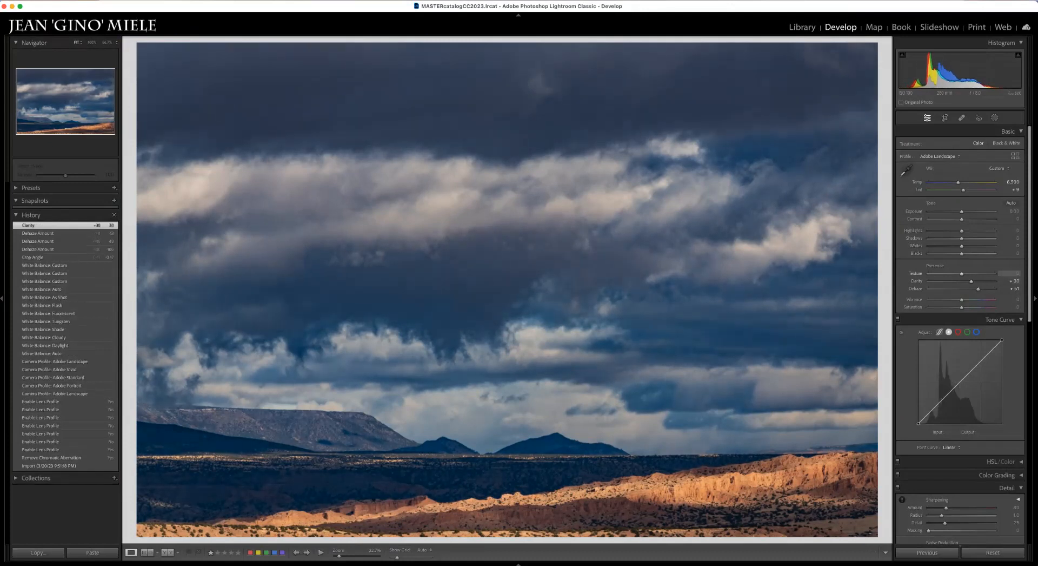
Examine the Clarity effect up close on the dark hill, the mesa and the clouds above it, and return to the whole photo.
key(super+equal)
key(super+equal)
key(super+equal)
key(super+equal)
key(super+equal)
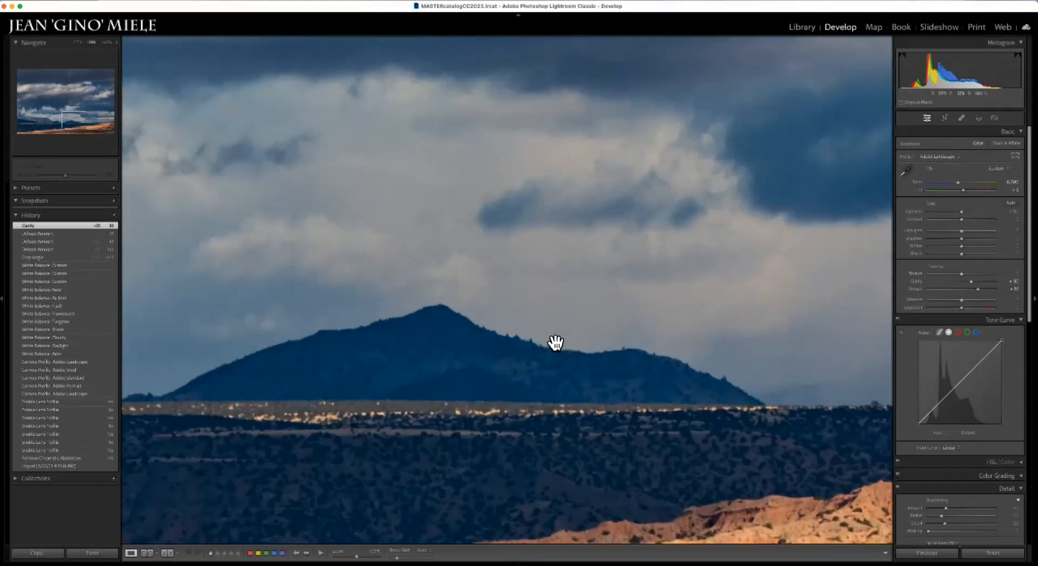
drag(530, 358, 420, 343)
drag(242, 346, 744, 352)
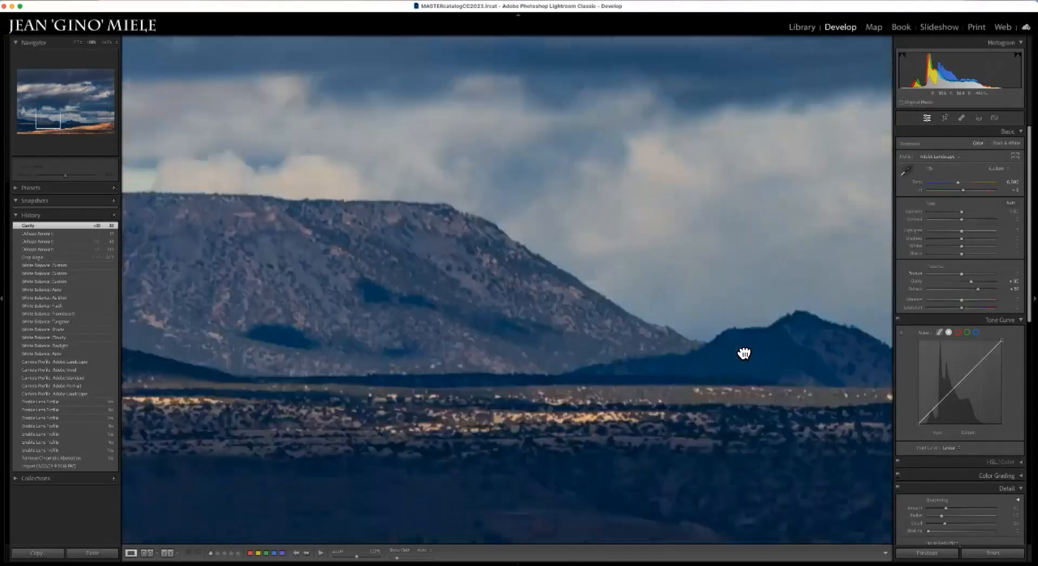
drag(329, 257, 664, 368)
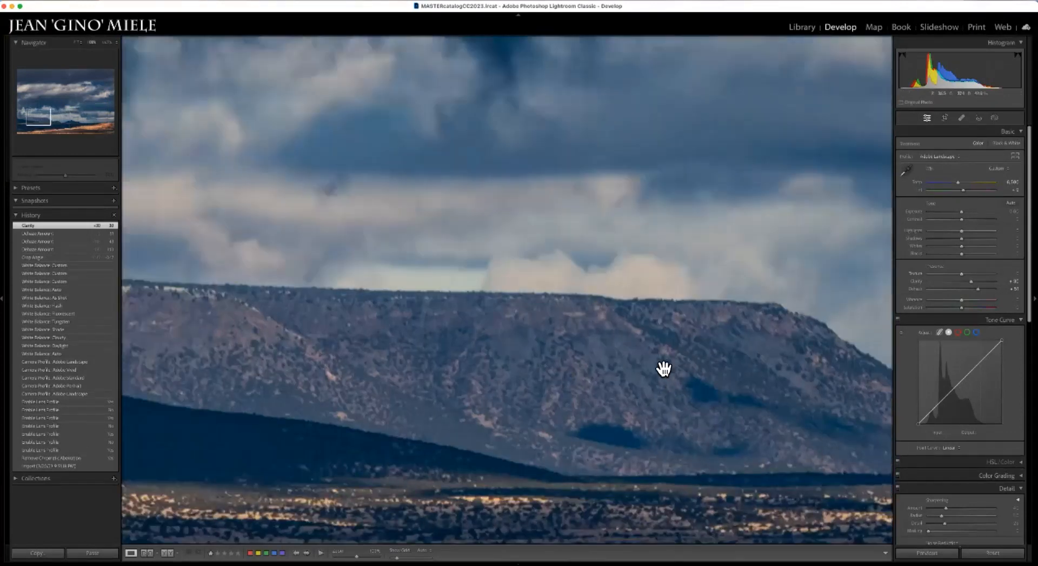
click(619, 323)
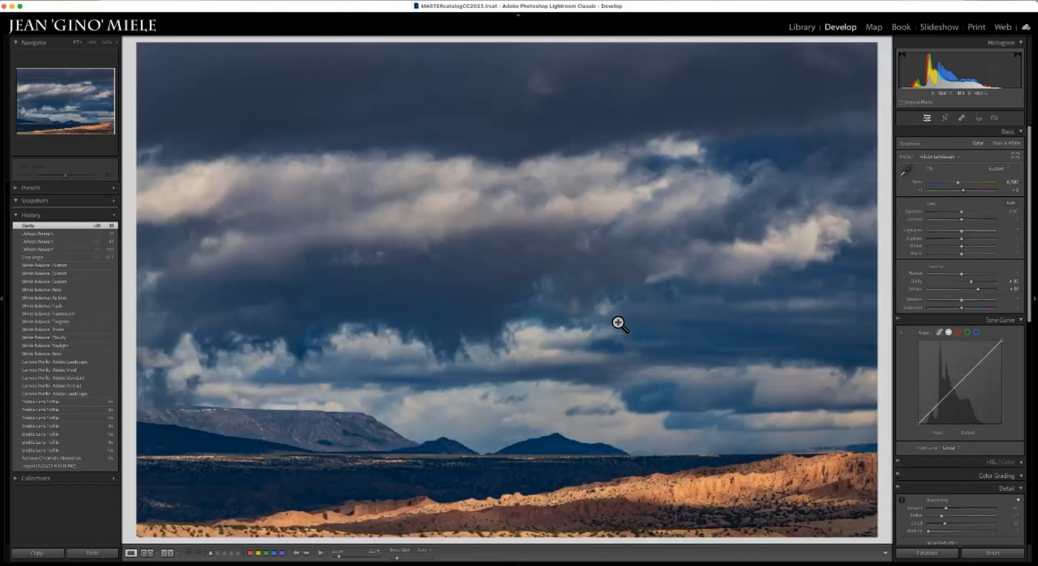
Compare the edited photo with the original, both side by side and by alternating full-size before and after views.
key(y)
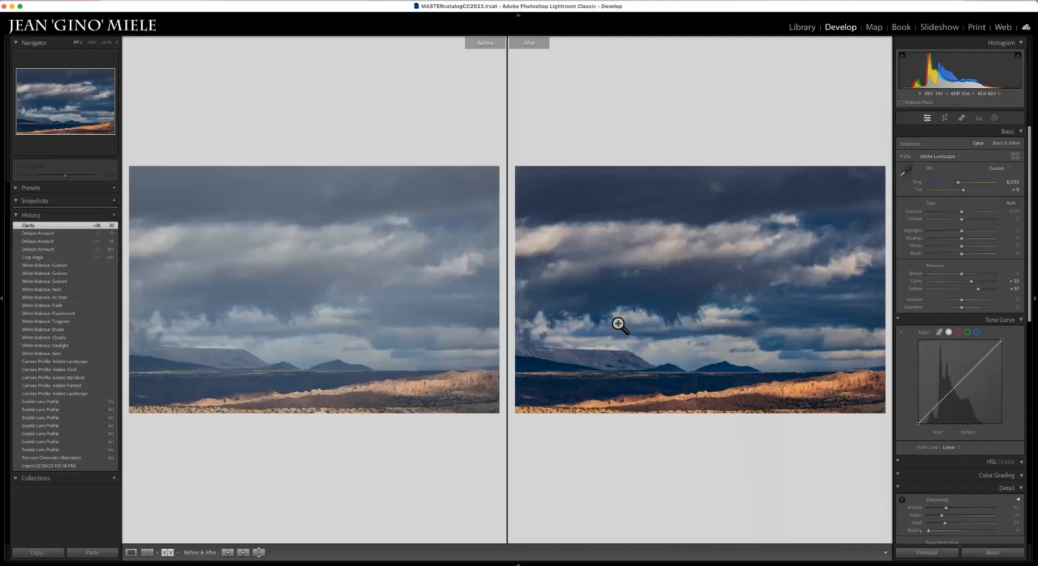
key(y)
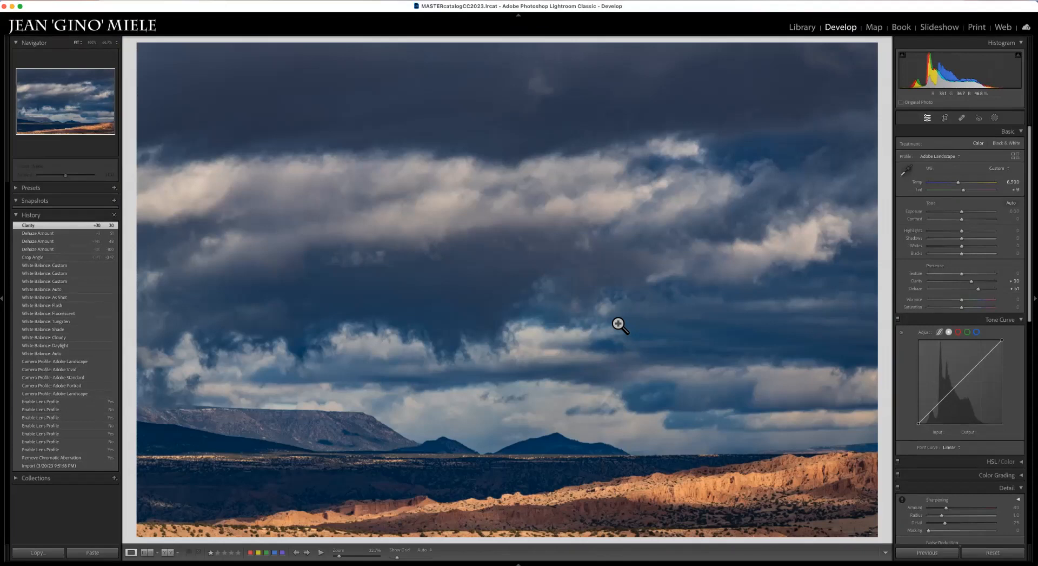
key(backslash)
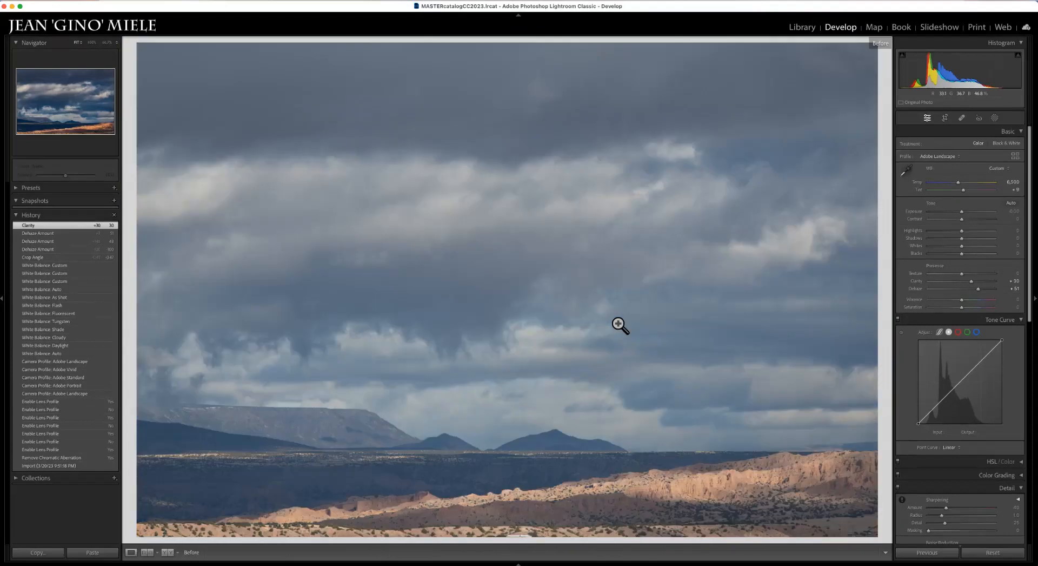
key(backslash)
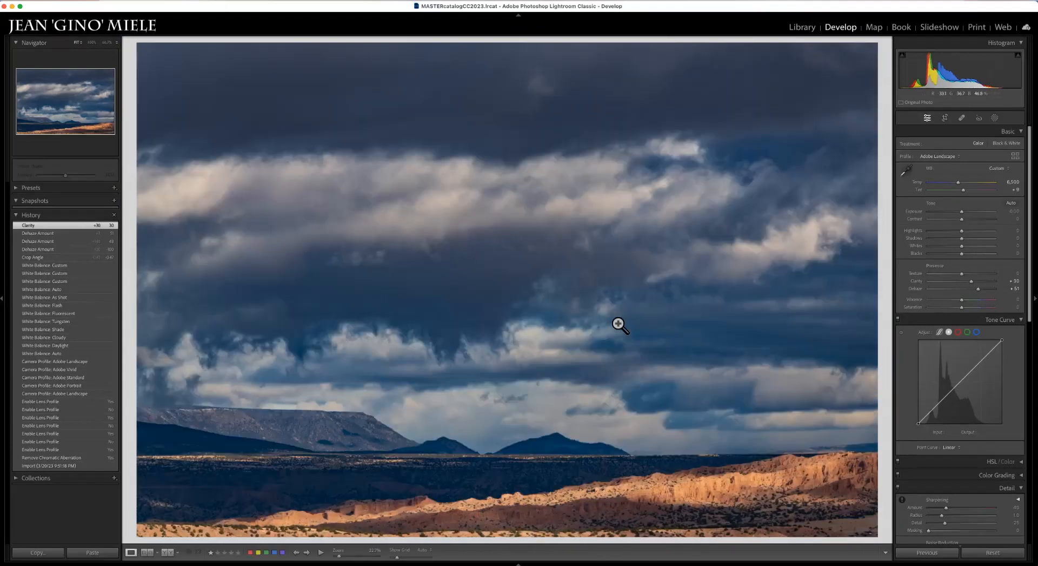
key(y)
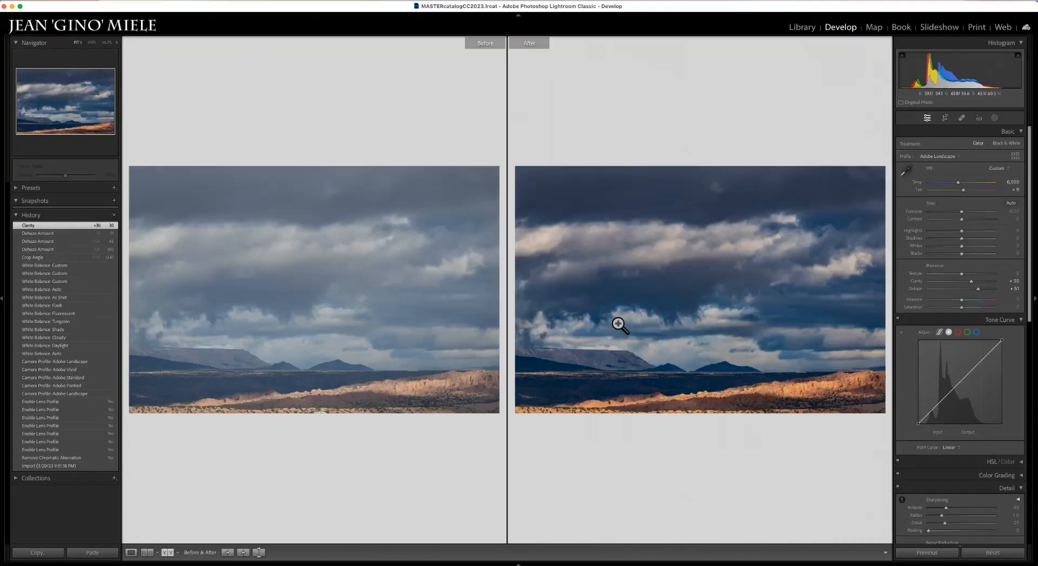
key(y)
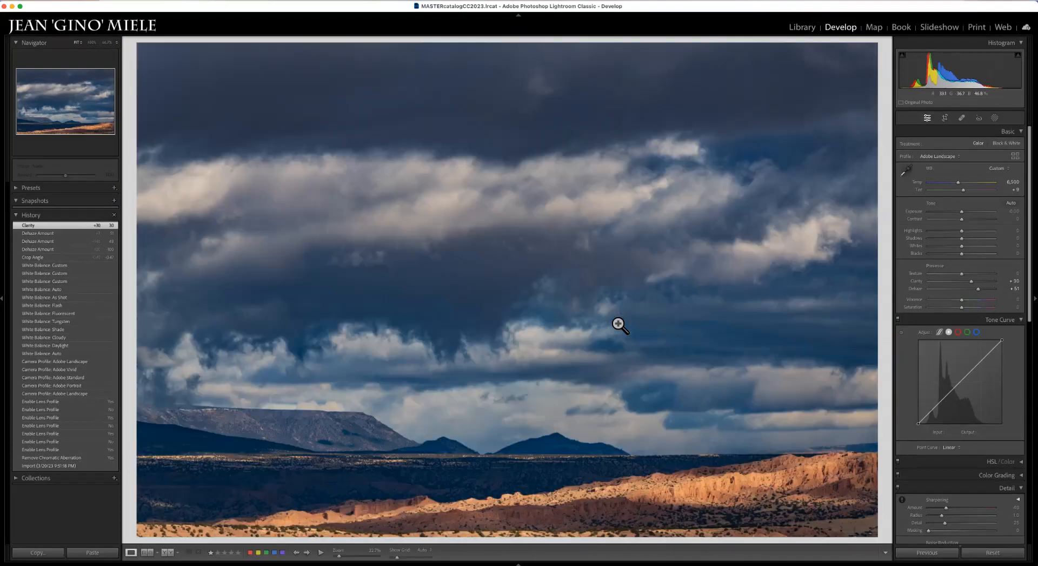
key(backslash)
key(backslash)
key(backslash)
key(backslash)
key(backslash)
key(backslash)
key(backslash)
key(backslash)
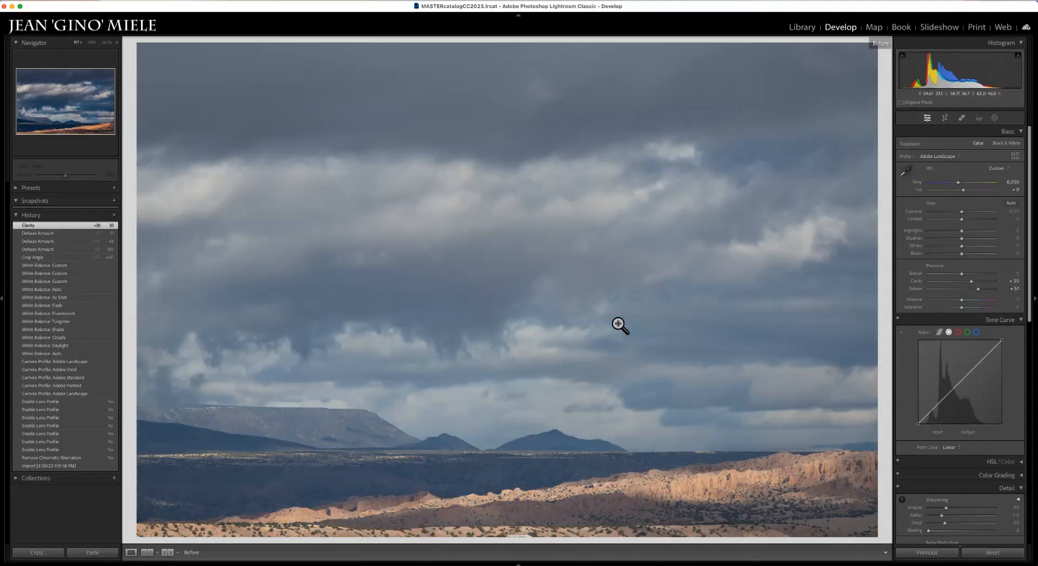
Reduce Texture to -23 while viewing the clouds above the mesa up close, and compare the result with the original.
click(620, 325)
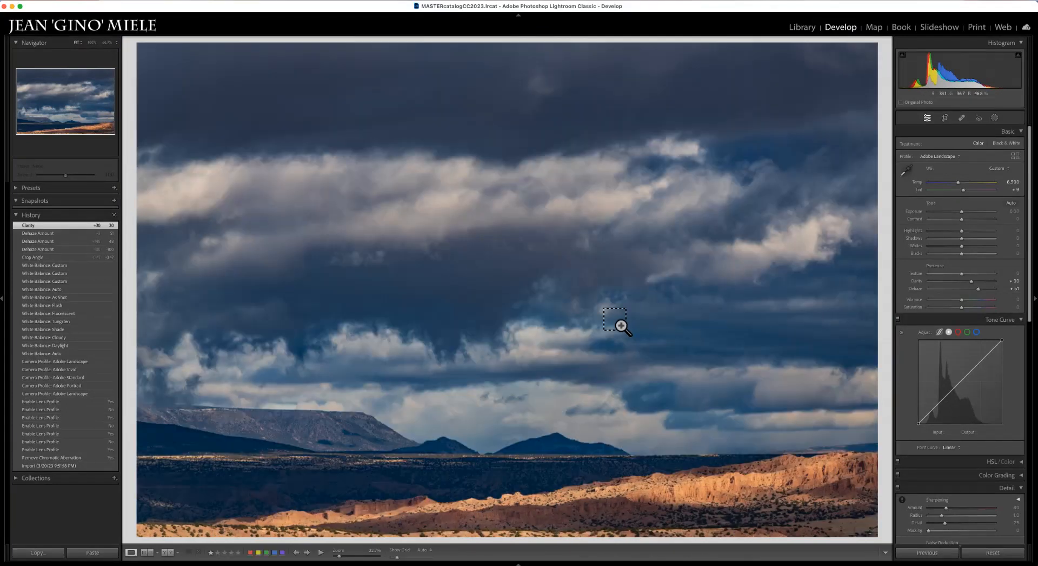
key(super+equal)
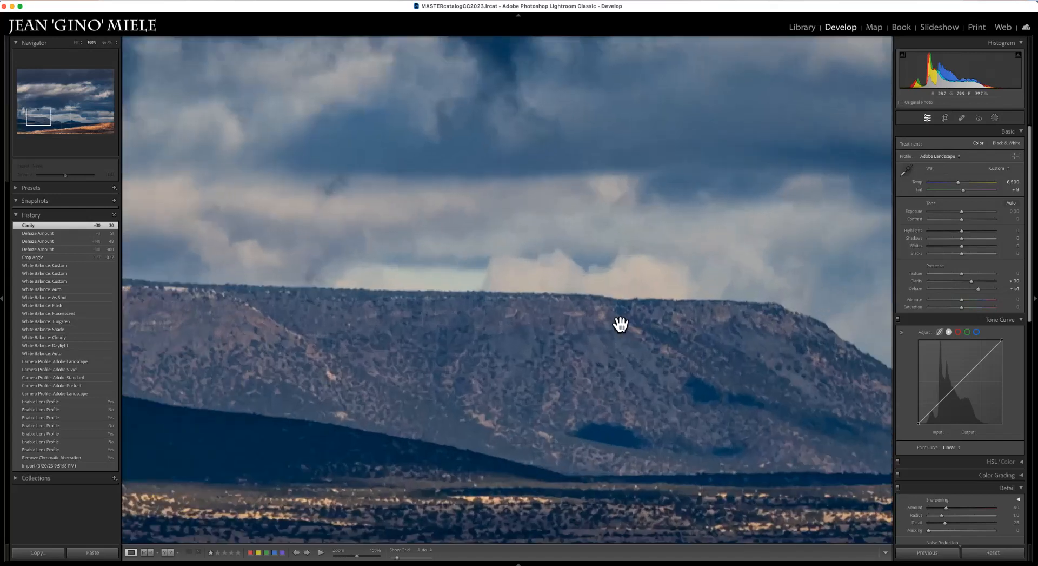
drag(760, 206, 364, 282)
drag(673, 244, 592, 275)
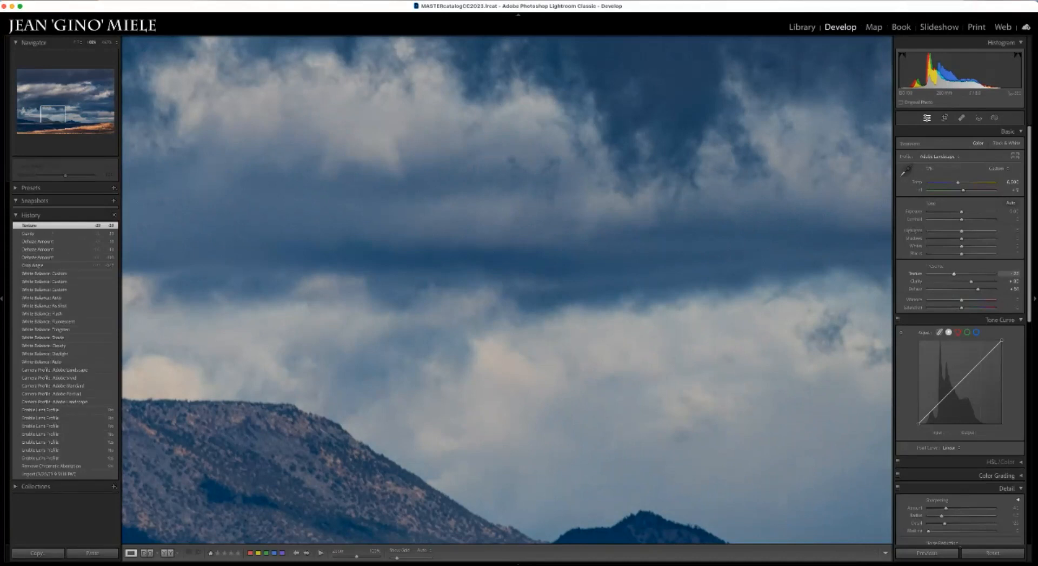
key(backslash)
key(backslash)
key(backslash)
key(backslash)
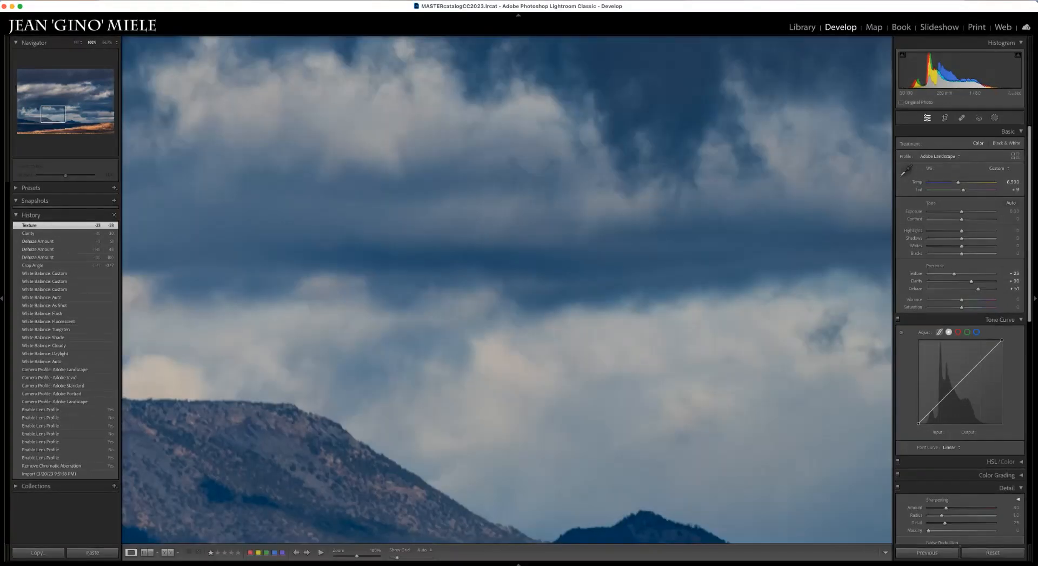
Apply noise reduction with Luminance at 20 and Color at 23, and compare the whole photo with the original.
scroll(960, 335, down, 2)
scroll(961, 335, down, 10)
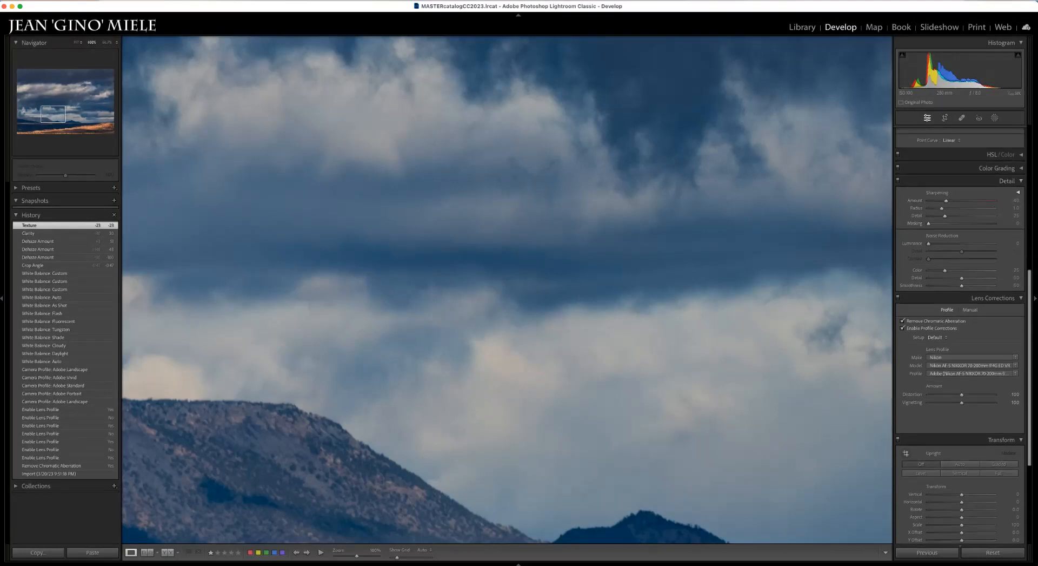
drag(929, 244, 946, 244)
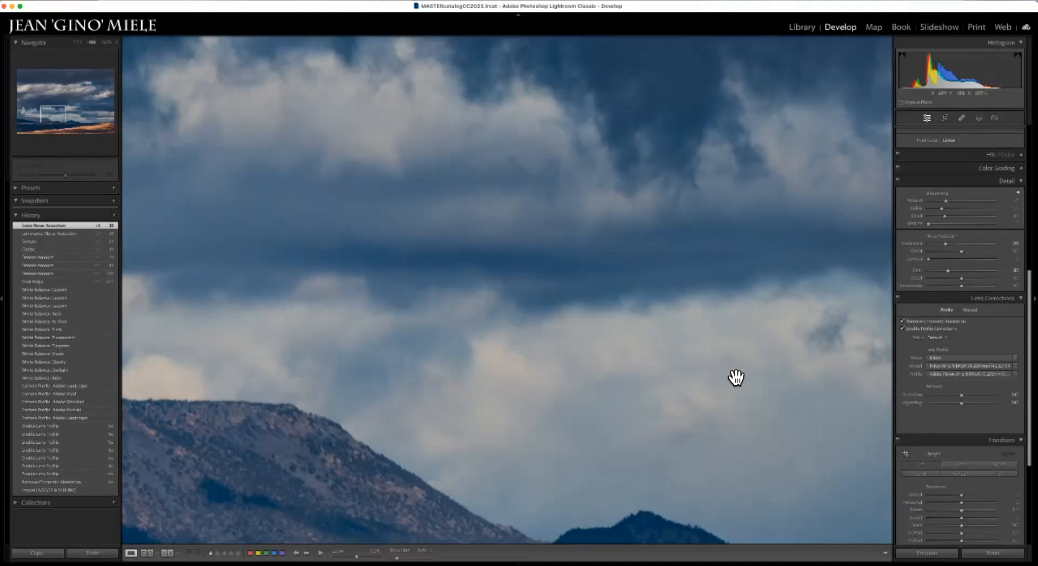
drag(737, 378, 519, 241)
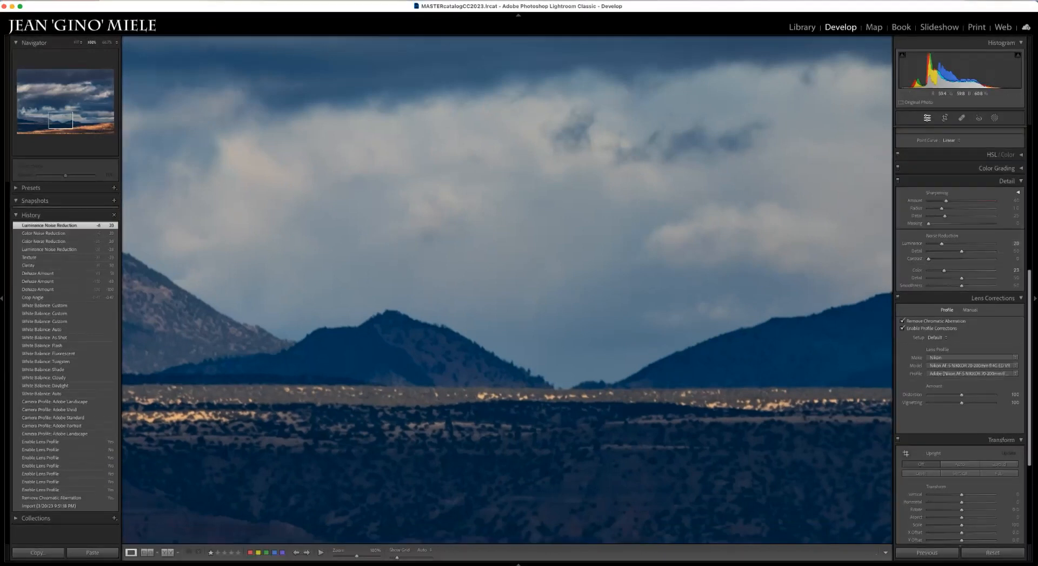
drag(472, 292, 519, 519)
drag(552, 197, 606, 366)
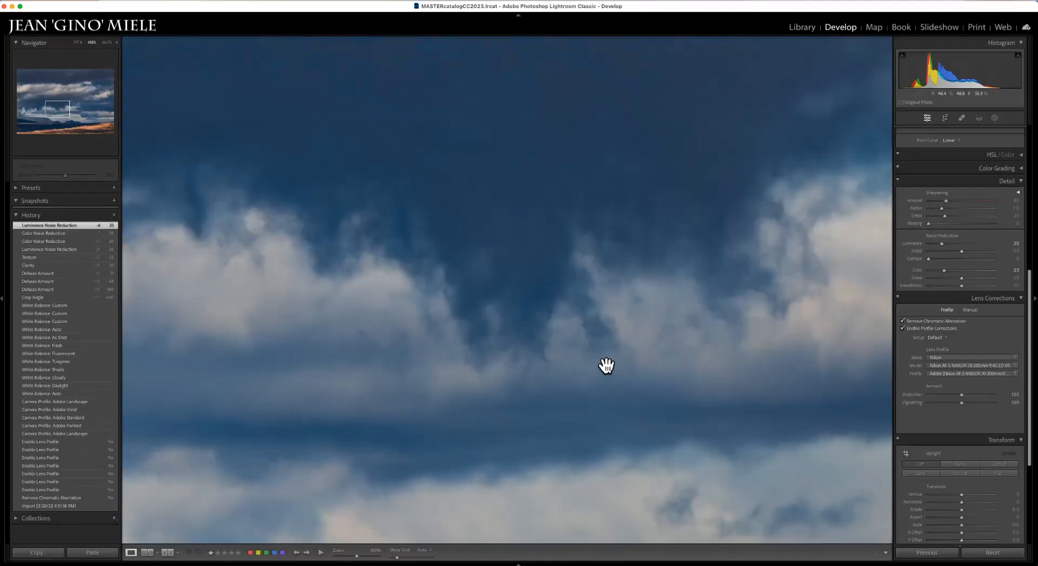
click(132, 235)
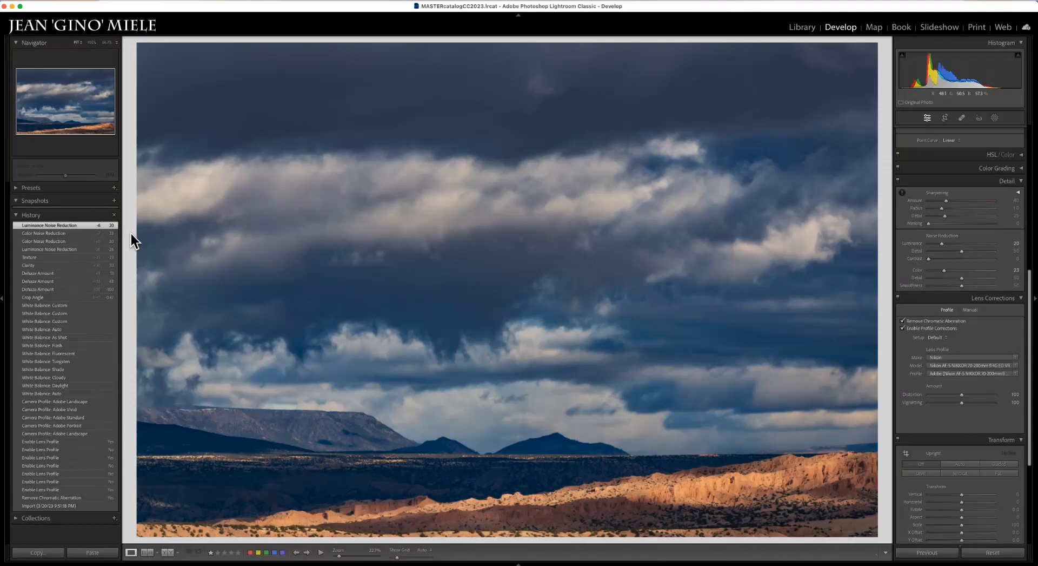
key(backslash)
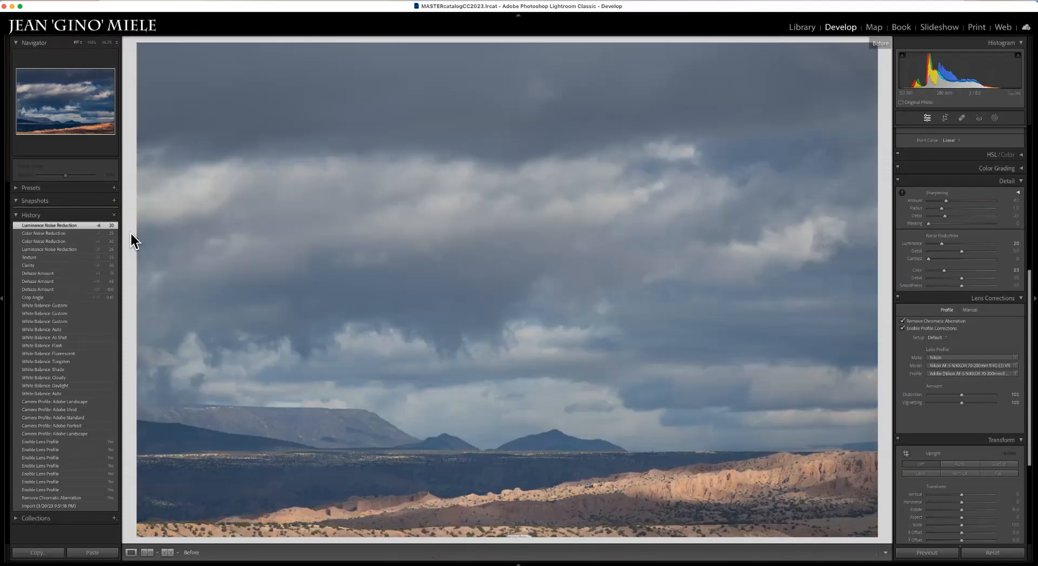
key(backslash)
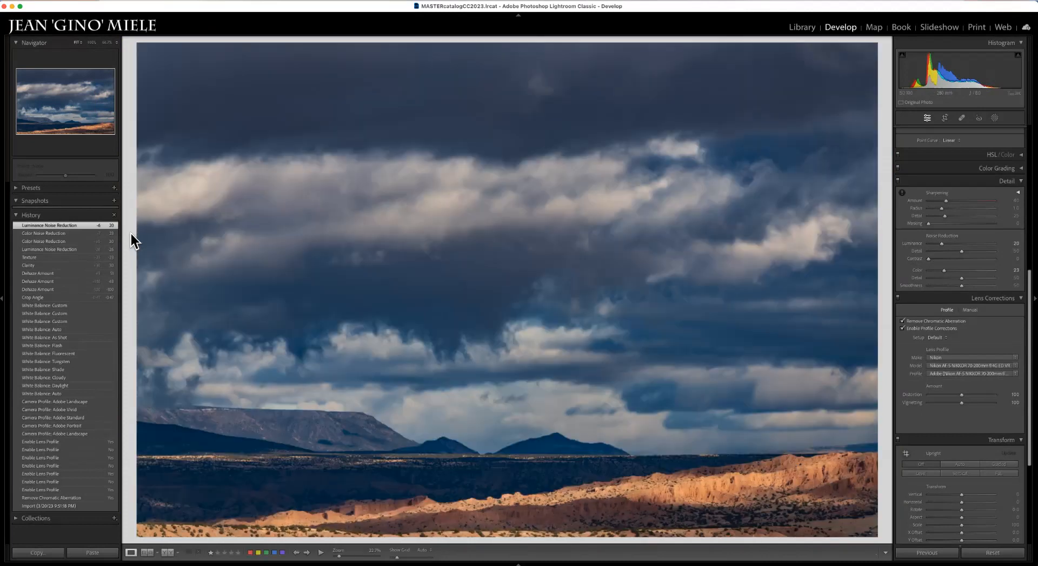
Try Vibrance at -30, a reduced Saturation and a raised Vibrance on the photo, resetting each trial to 0.
scroll(961, 319, up, 10)
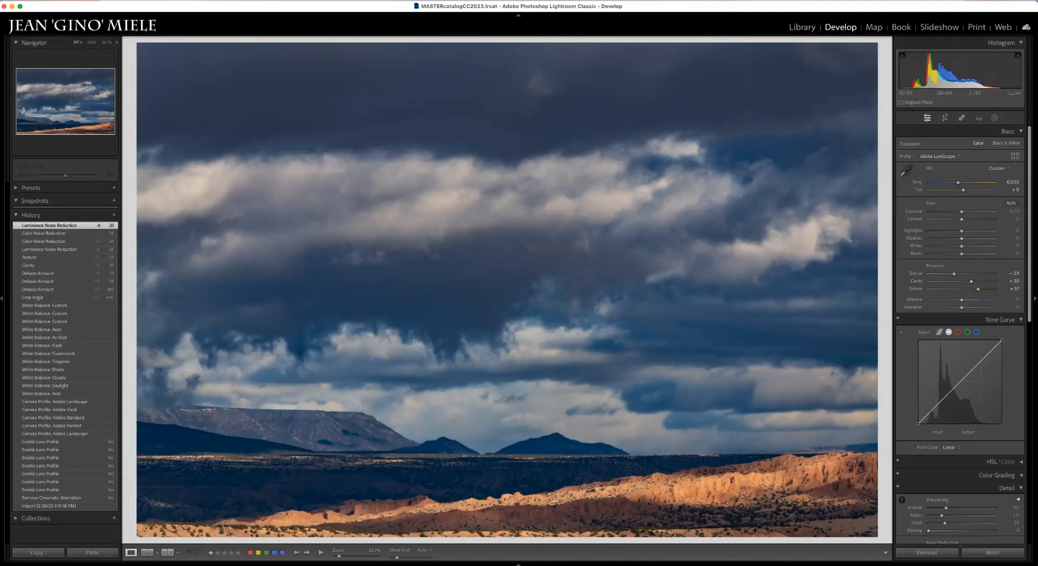
mouse_move(961, 299)
mouse_down()
mouse_move(974, 300)
mouse_move(949, 300)
mouse_move(976, 300)
mouse_move(951, 299)
mouse_up()
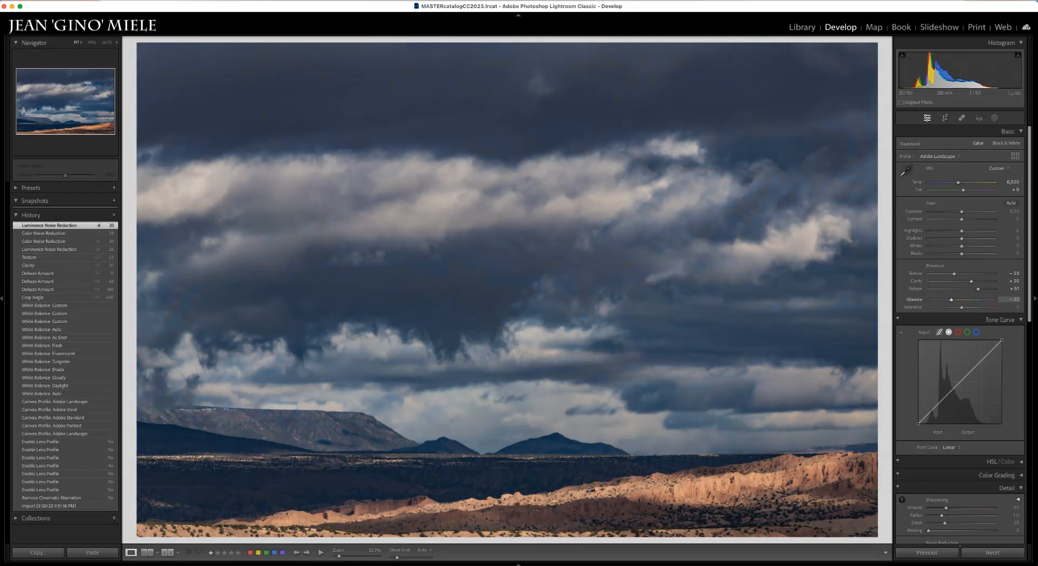
double_click(914, 299)
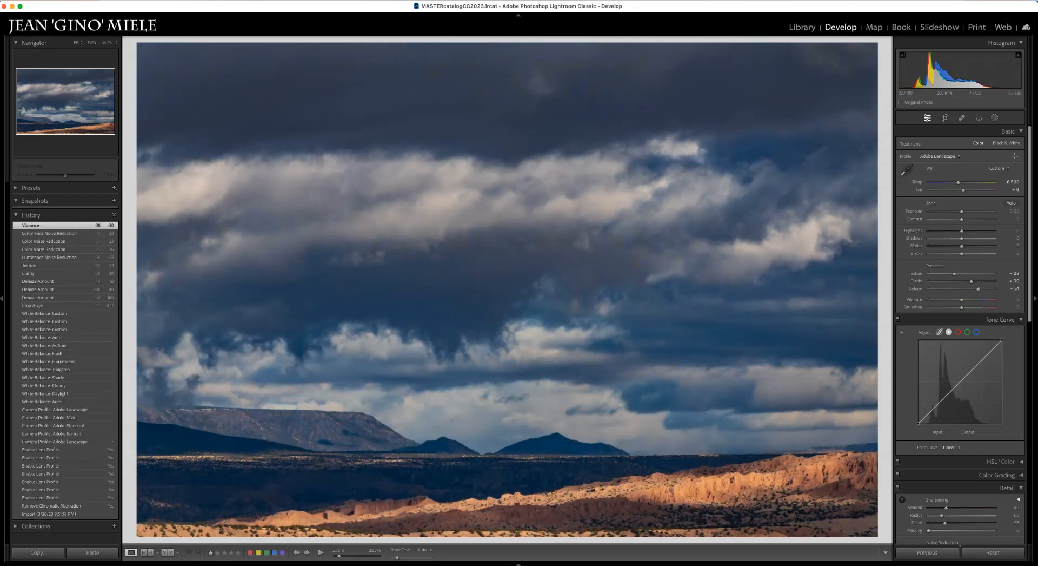
mouse_move(962, 306)
mouse_down()
mouse_move(979, 307)
mouse_move(948, 306)
mouse_up()
double_click(947, 306)
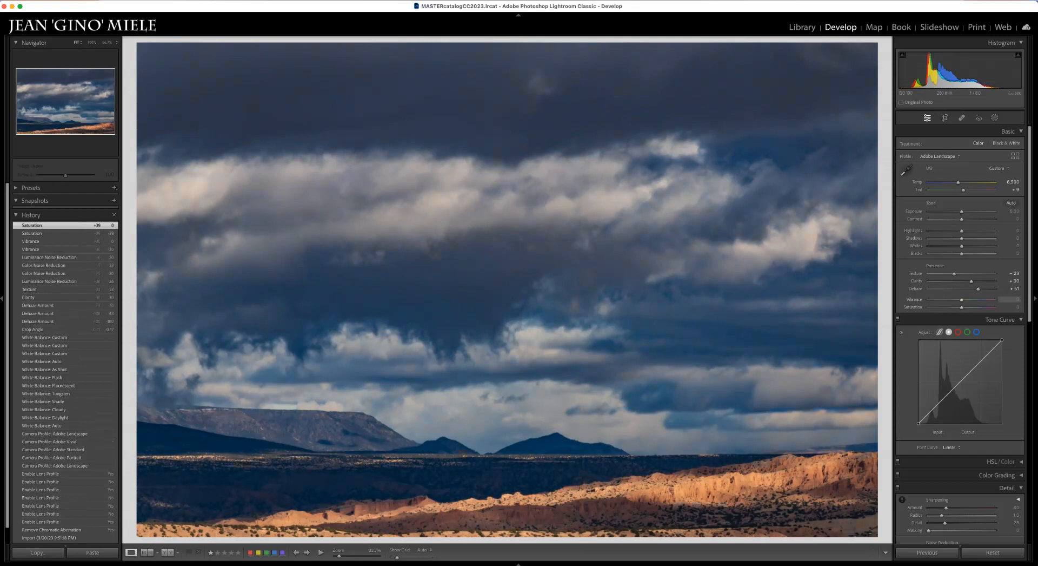
drag(961, 299, 979, 299)
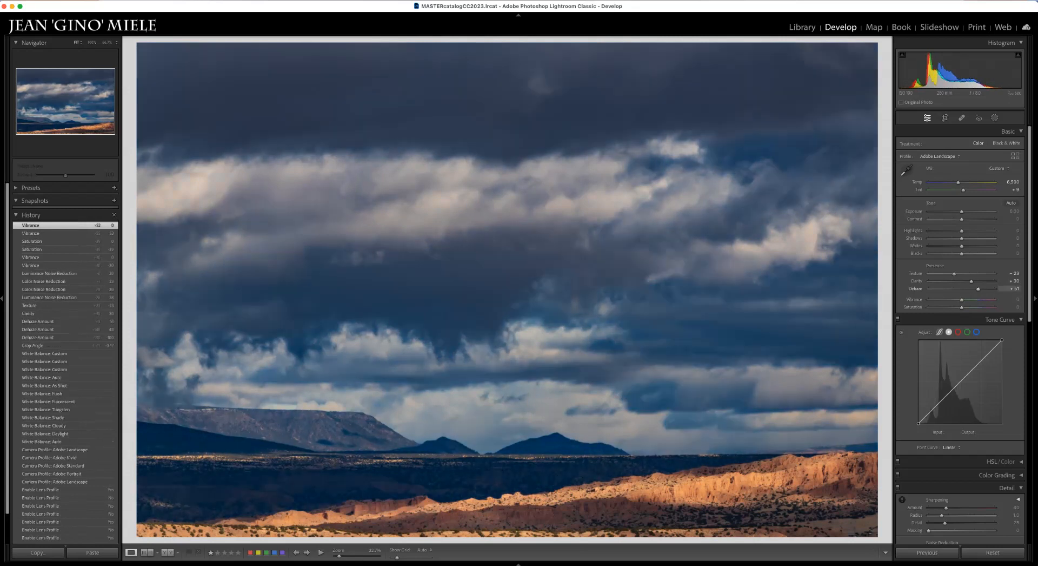
Reset all the Presence adjustments at once, and undo the reset.
key(alt)
key(alt)
key(alt)
key(alt)
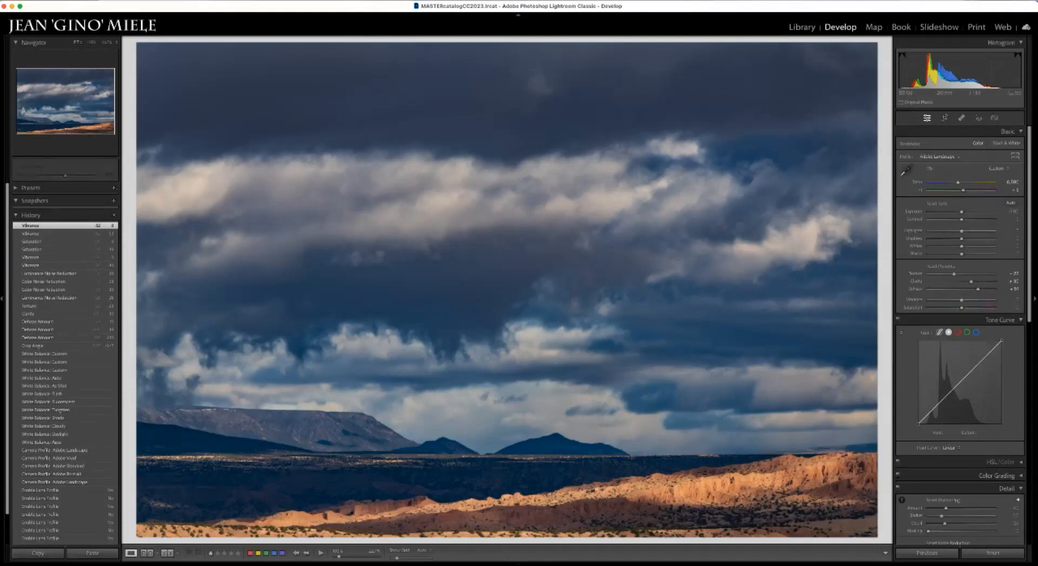
alt+click(940, 265)
key(alt)
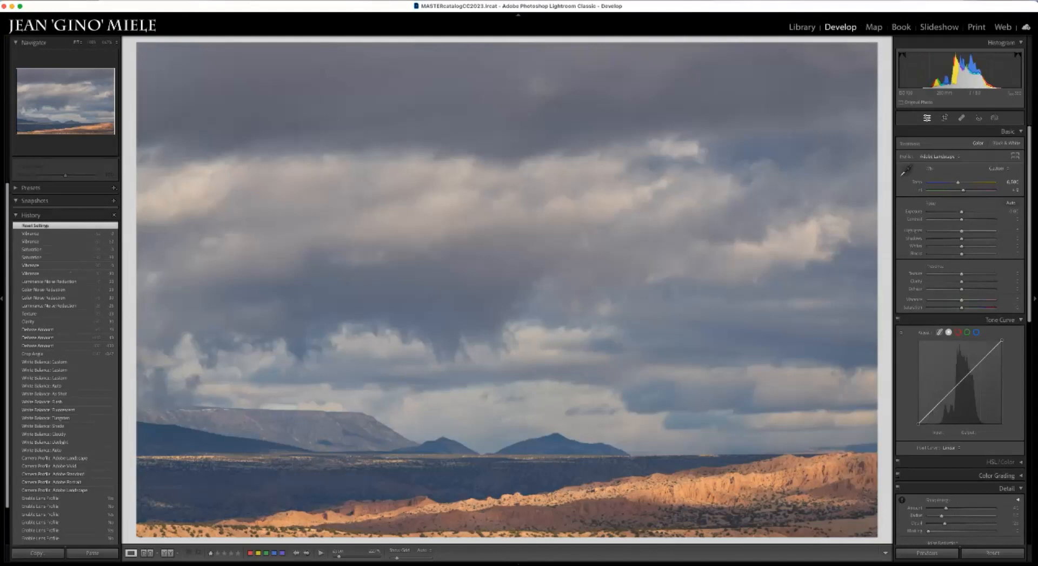
key(super+z)
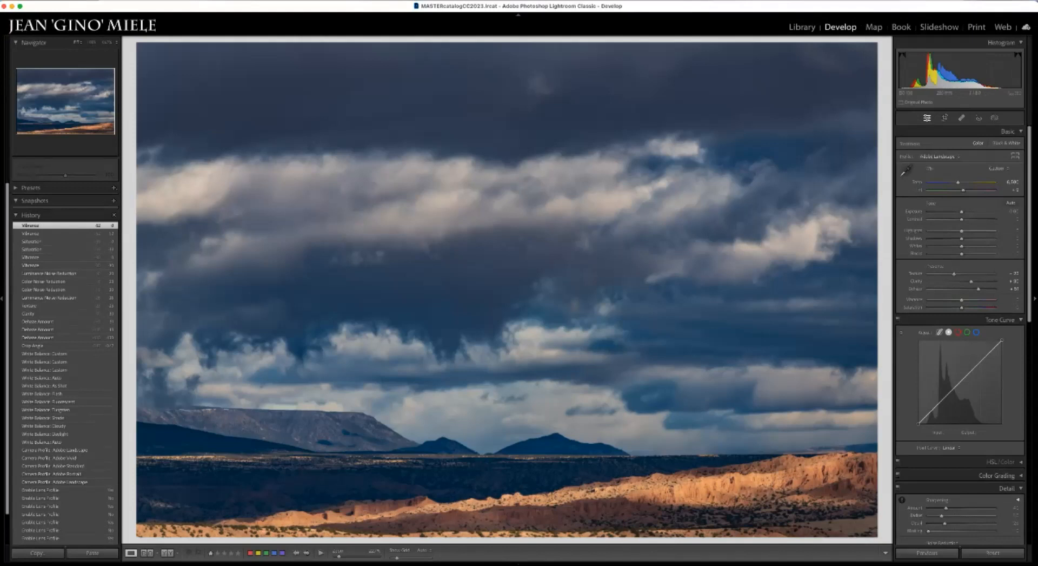
scroll(1009, 241, down, 1)
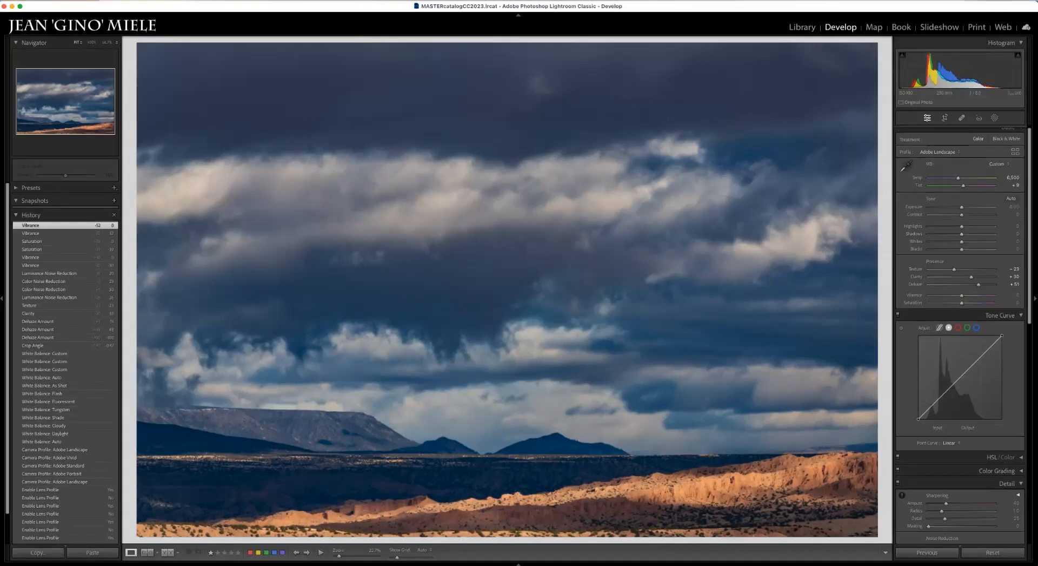
scroll(960, 335, down, 15)
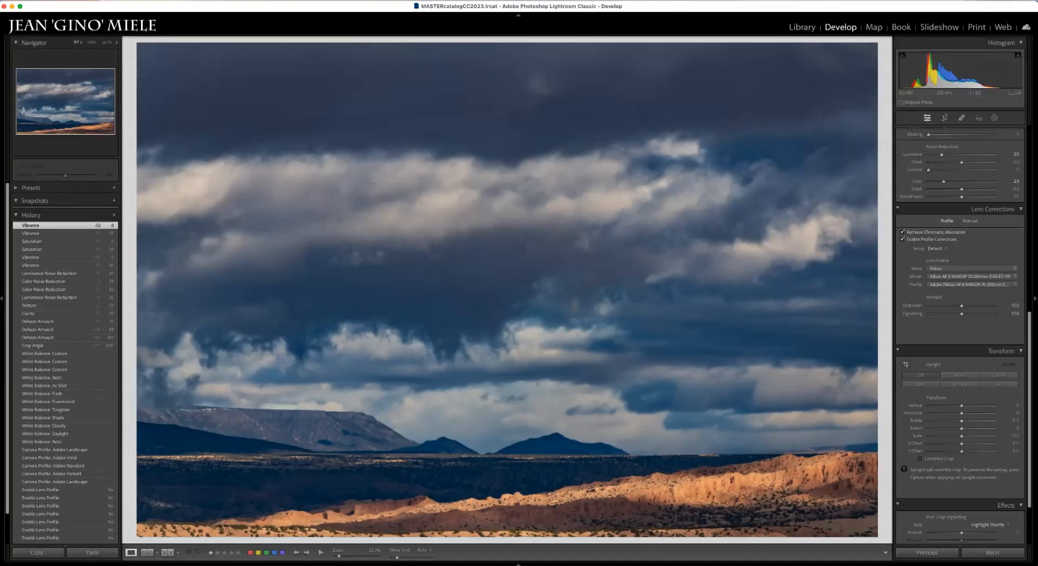
scroll(960, 335, up, 8)
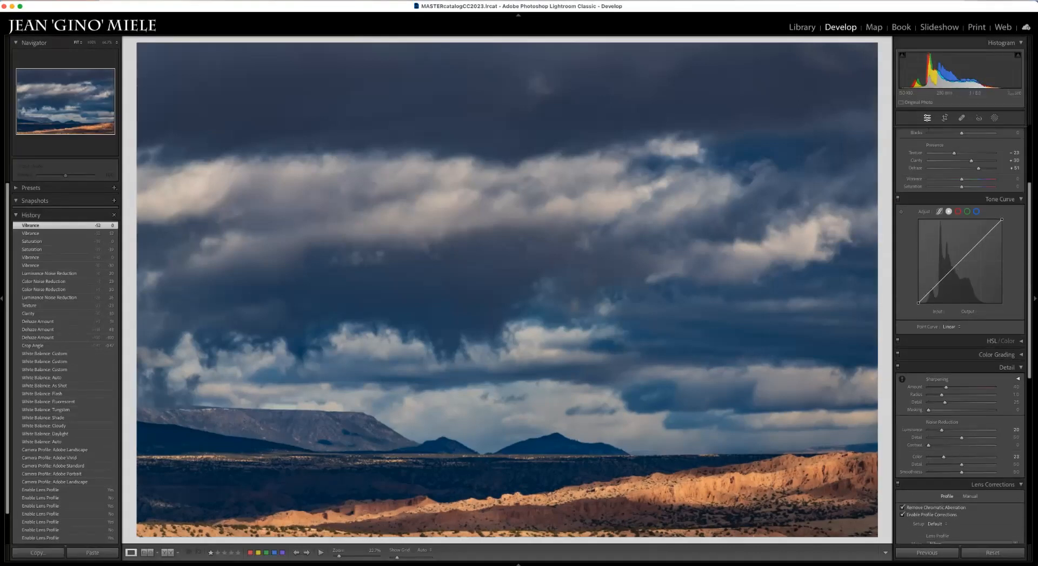
scroll(961, 335, up, 4)
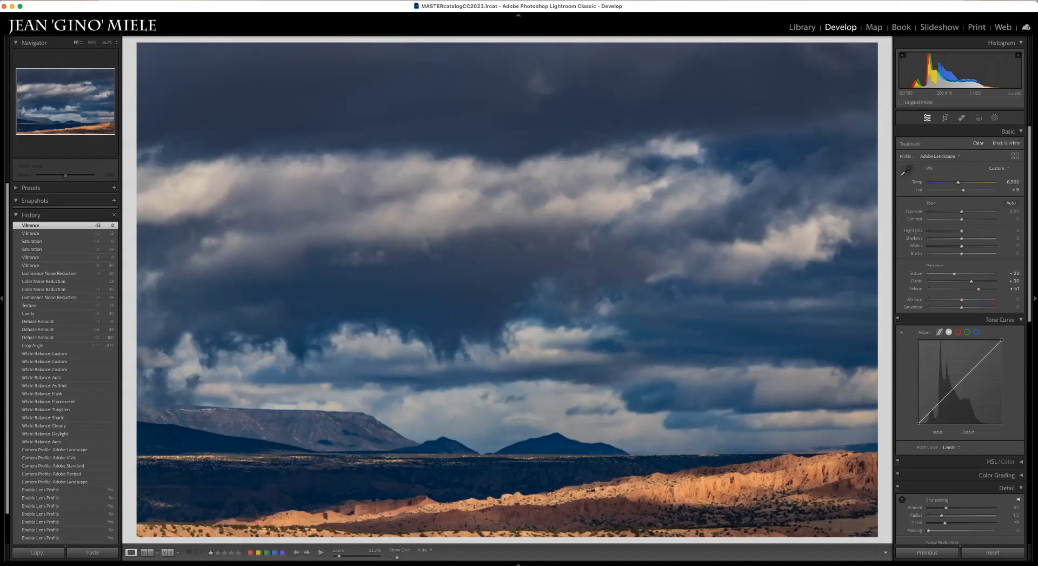
scroll(960, 336, down, 3)
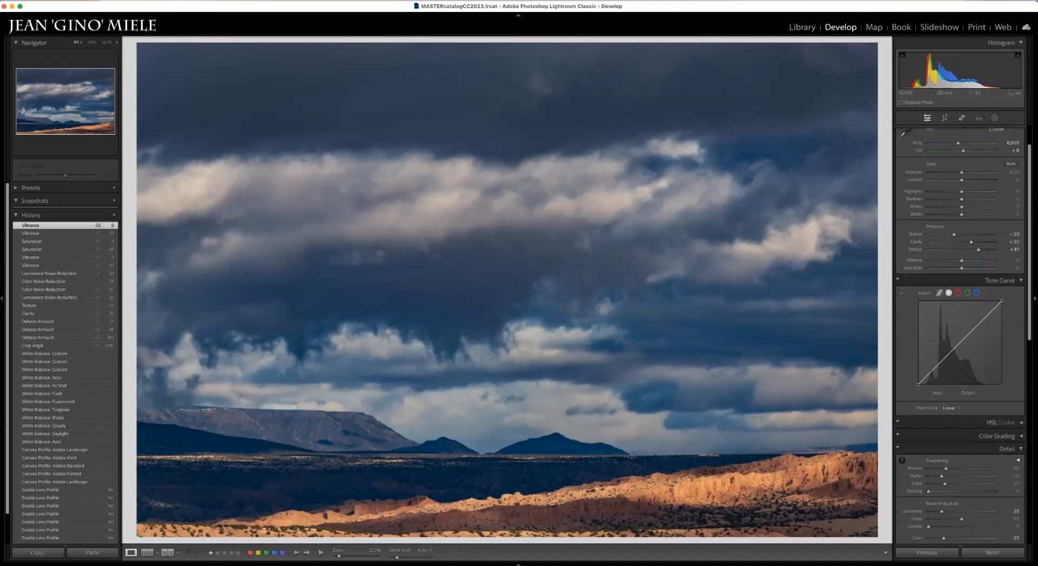
scroll(960, 335, up, 3)
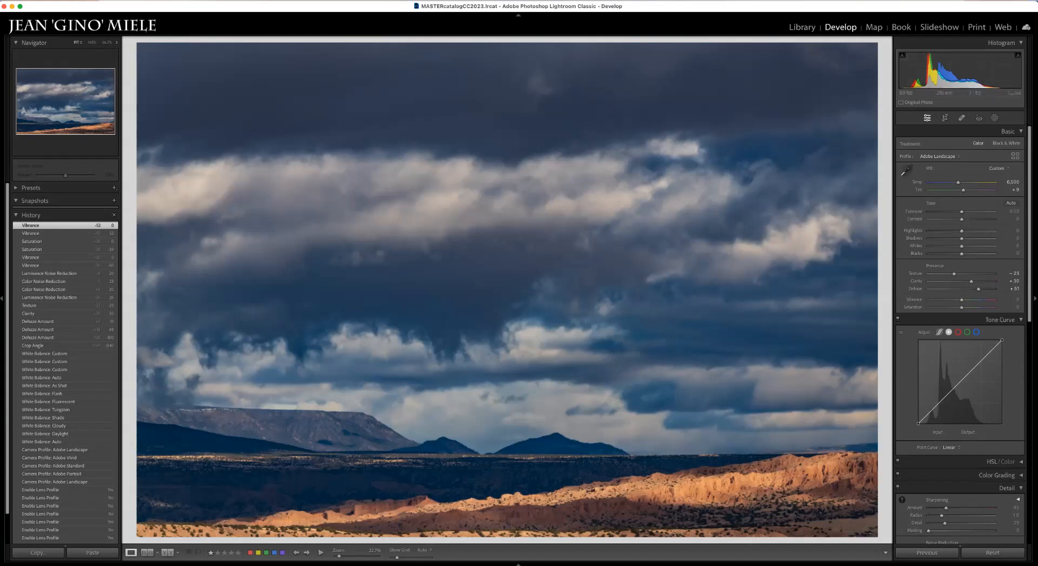
Set Blacks to its automatic value of -43, then try Blacks at +100 and undo that trial.
shift+double_click(917, 253)
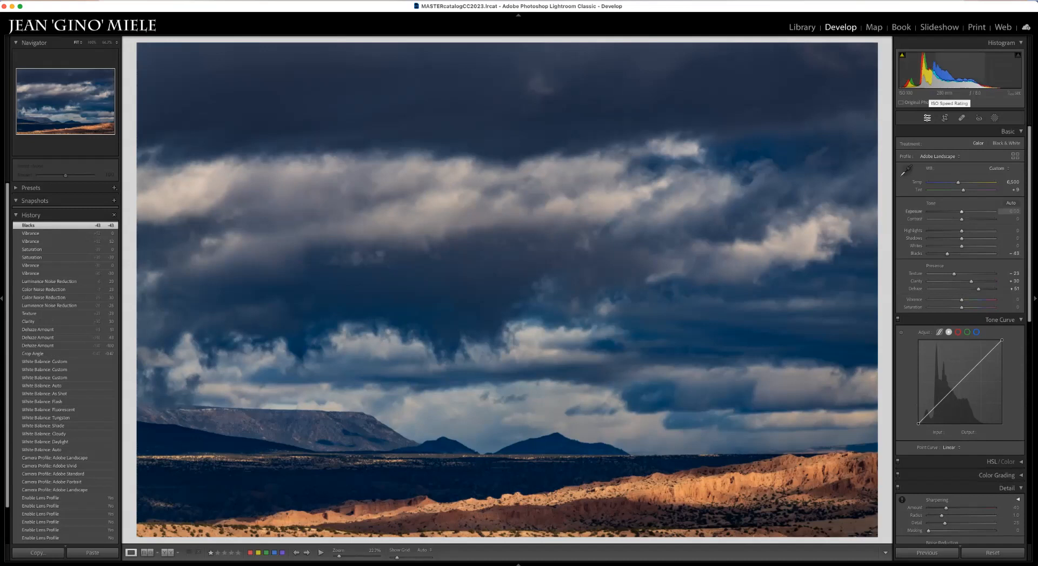
drag(959, 254, 996, 254)
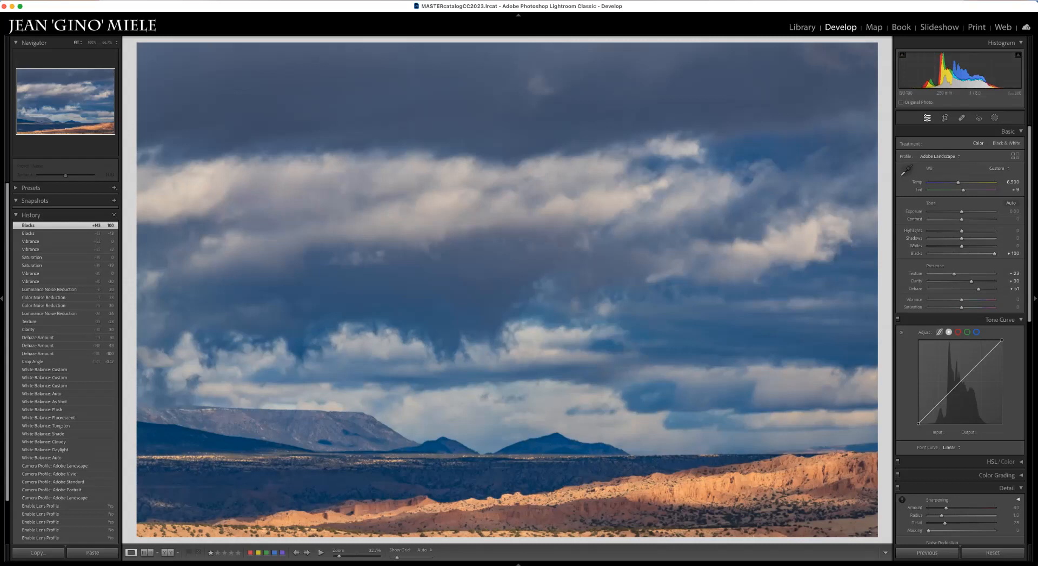
key(alt+super)
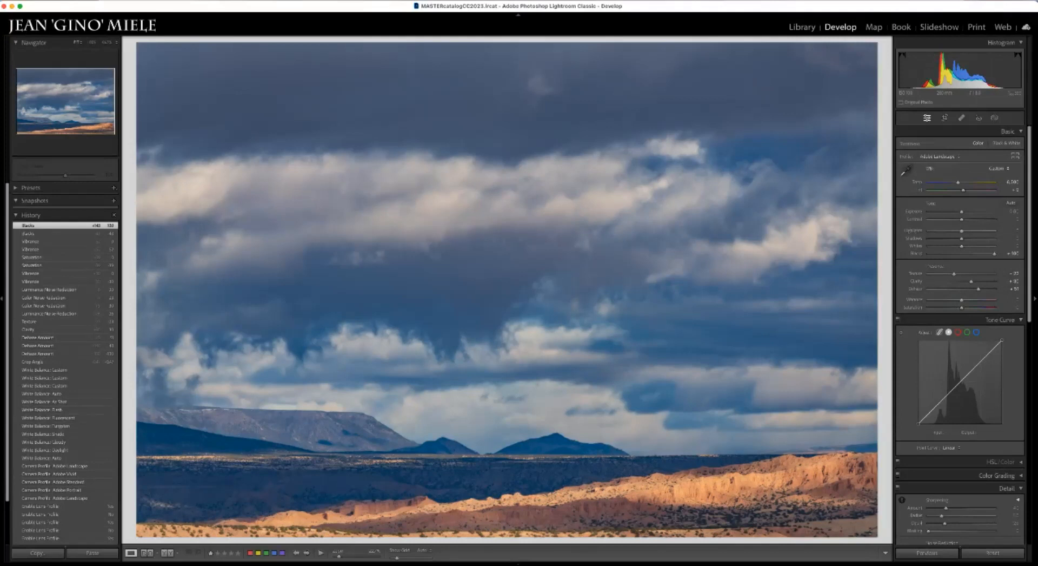
key(super+z)
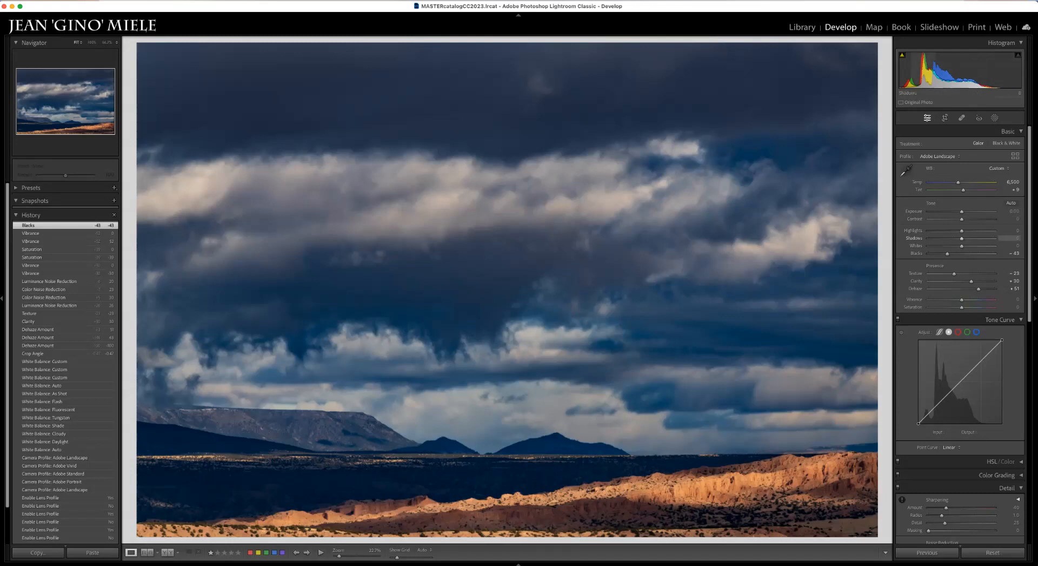
Raise Shadows to +100 and set Whites to its automatic value of +64.
drag(963, 238, 995, 238)
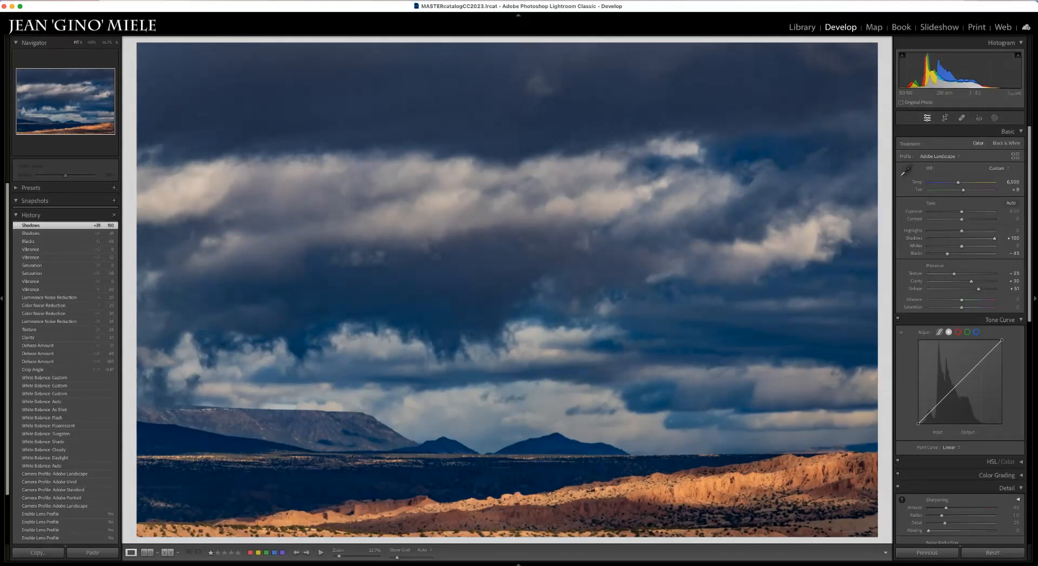
shift+double_click(915, 245)
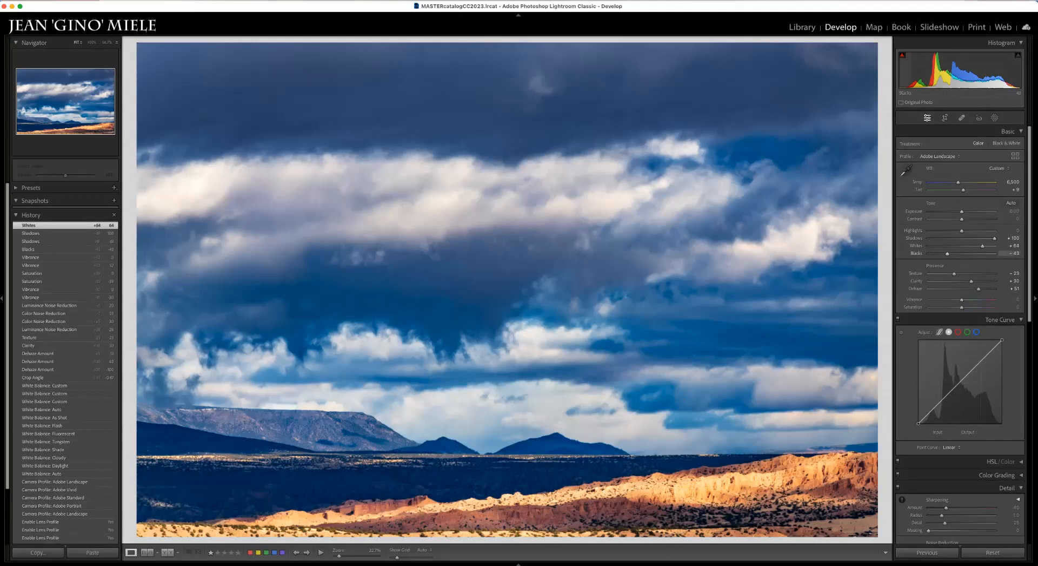
Lower Whites to +43 and set Highlights to -21 after trying Highlights at -100 and +100.
drag(961, 231, 928, 231)
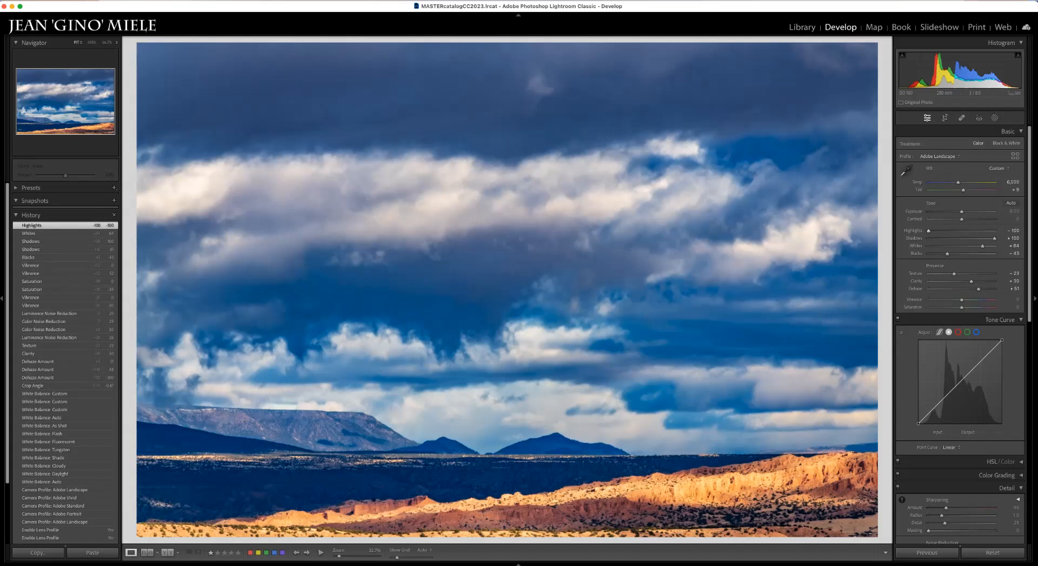
double_click(914, 231)
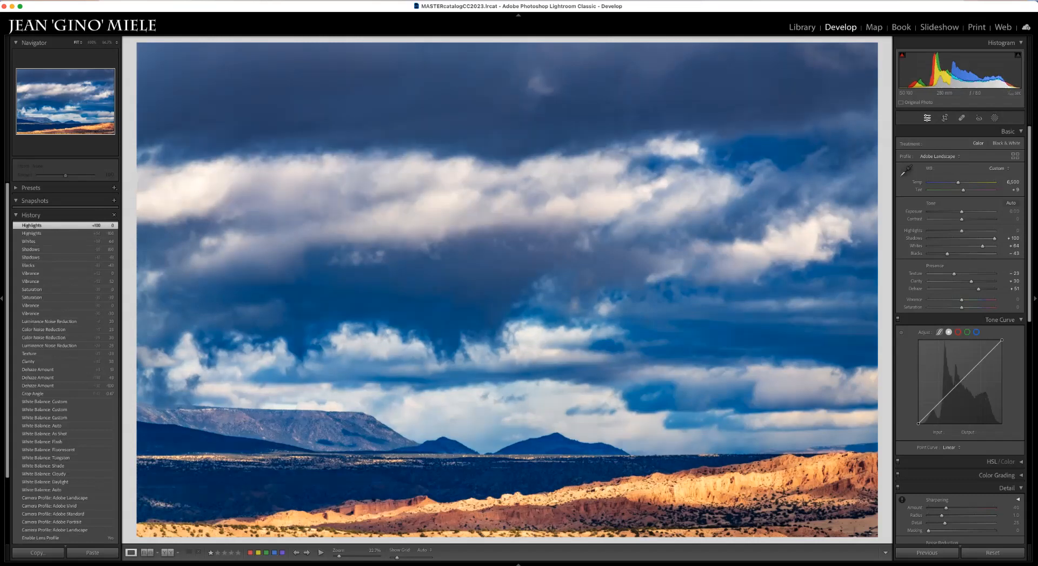
drag(982, 246, 976, 246)
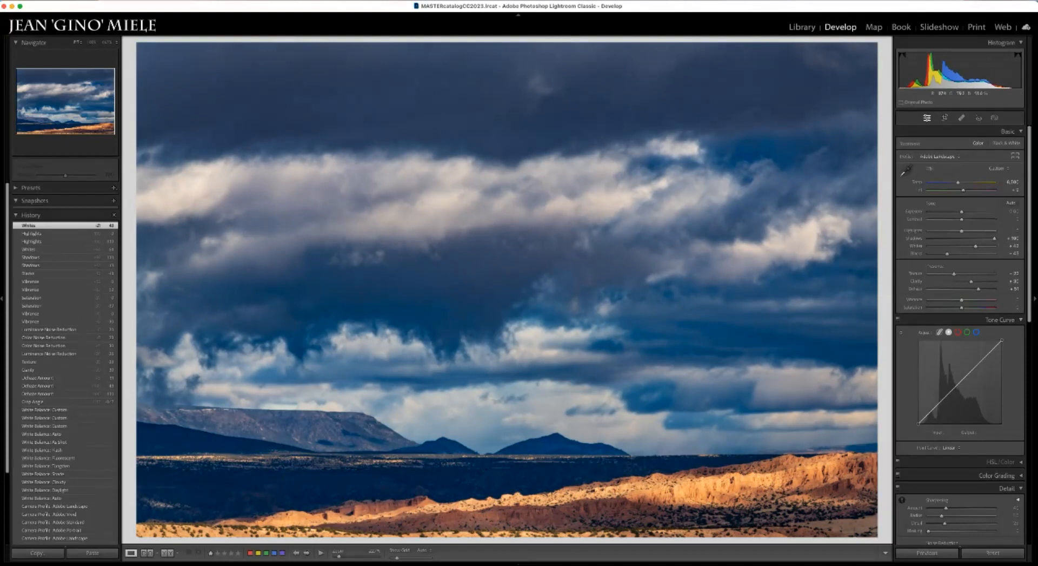
drag(969, 231, 994, 231)
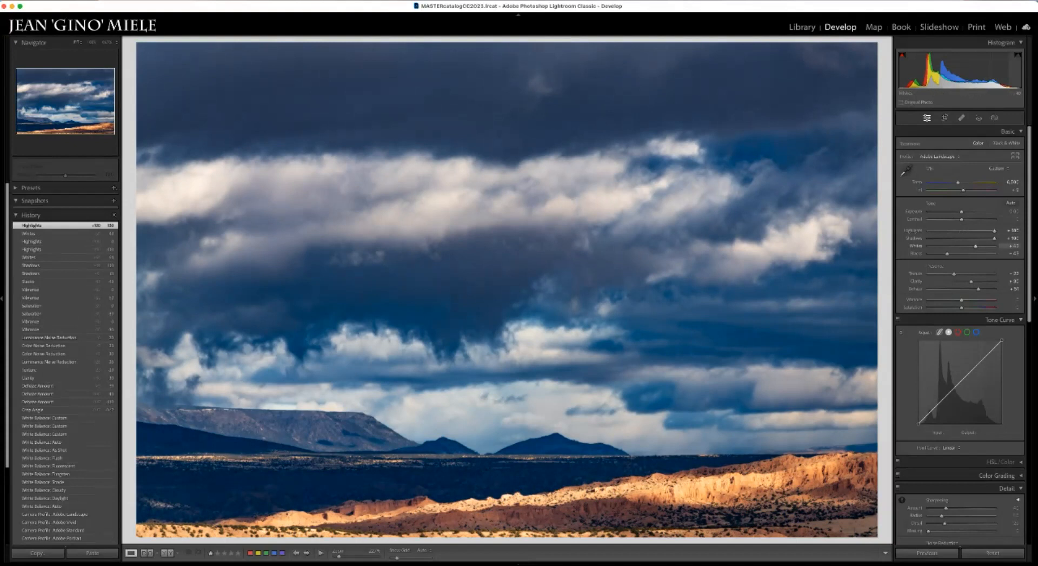
drag(994, 231, 954, 231)
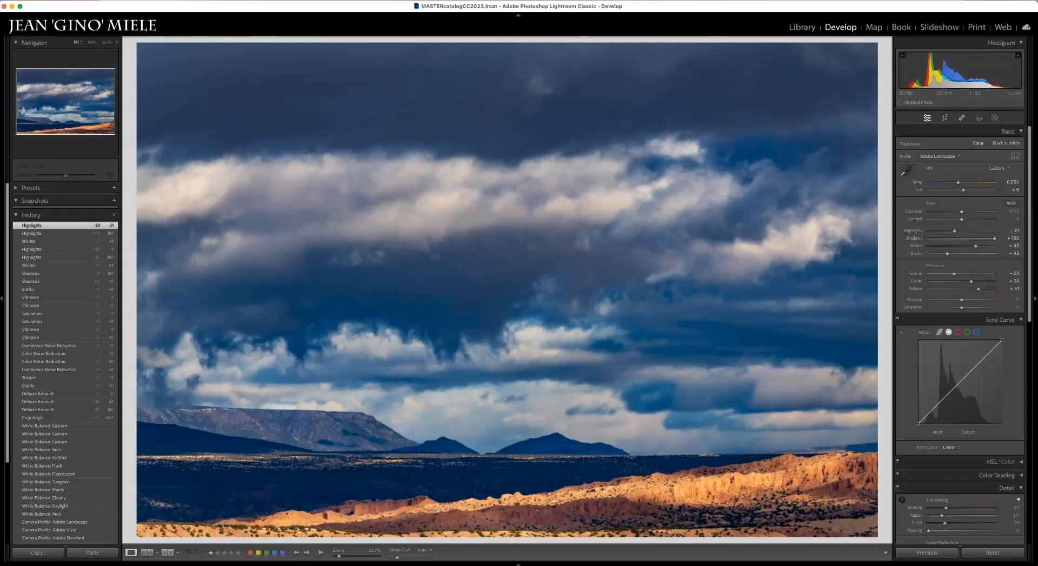
Try a point curve that darkens the midtones, and reset the curve to Linear.
mouse_move(959, 383)
mouse_down()
mouse_move(957, 369)
mouse_move(963, 386)
mouse_up()
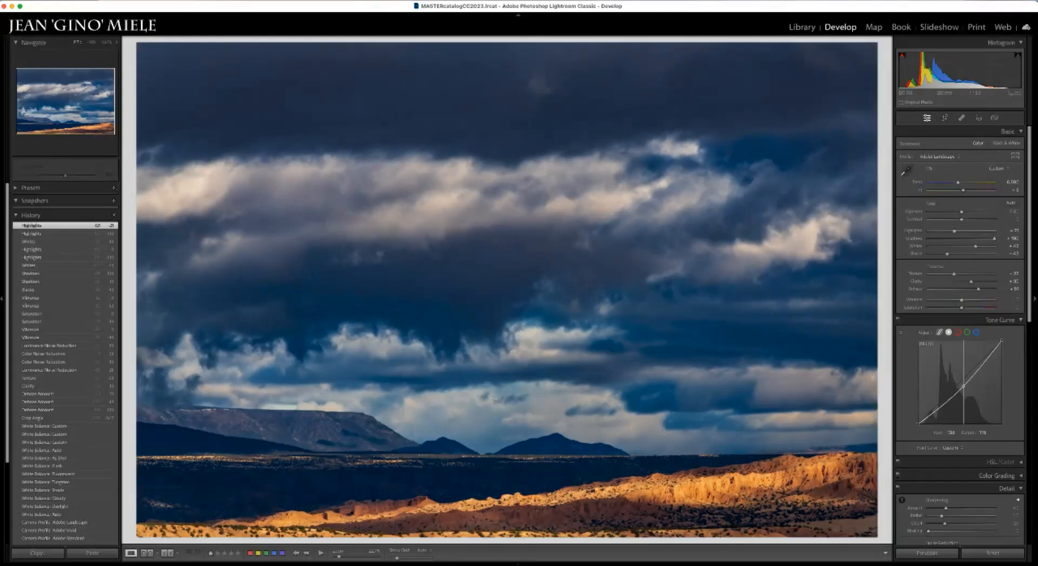
drag(964, 386, 964, 385)
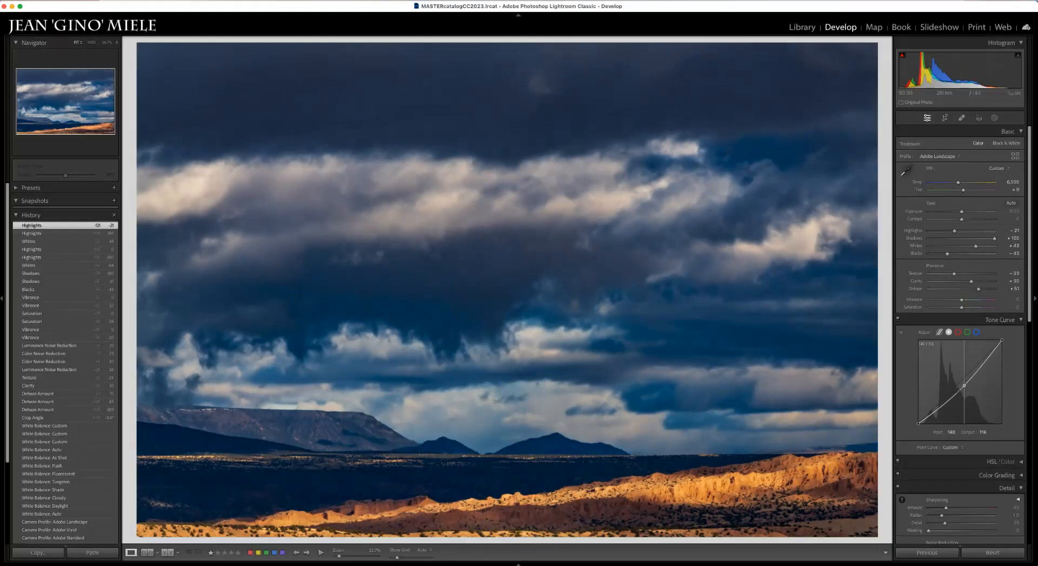
click(953, 447)
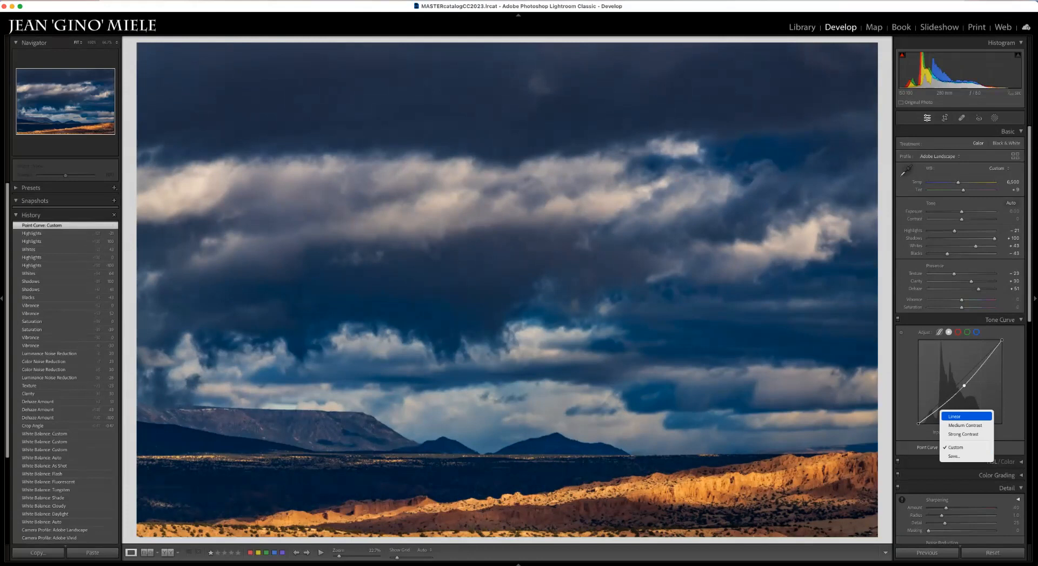
click(966, 416)
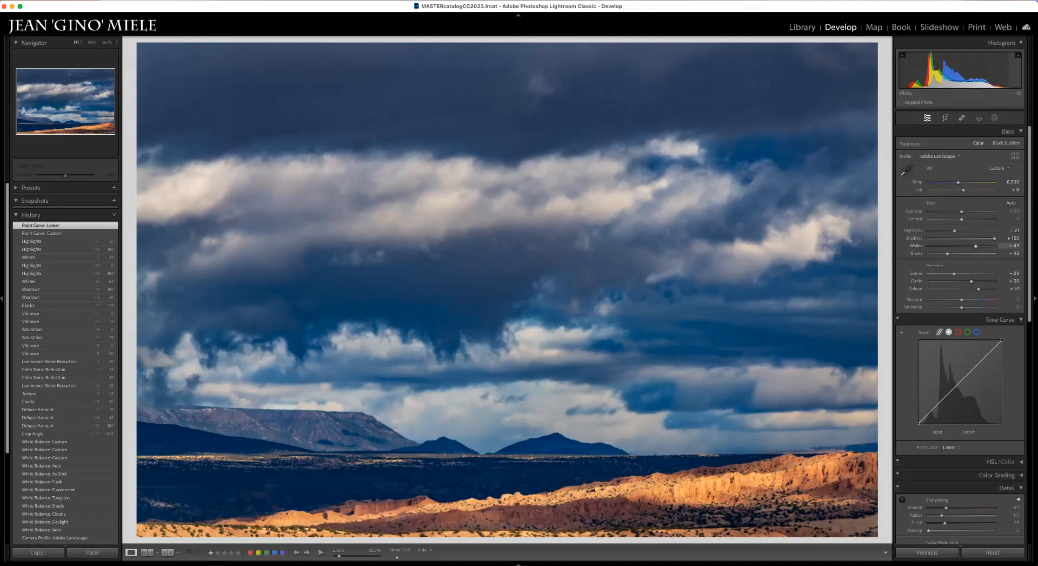
Fine-tune Whites to +38 and Highlights to -14, and look at the parametric tone curve before returning to the point curve.
drag(976, 246, 957, 231)
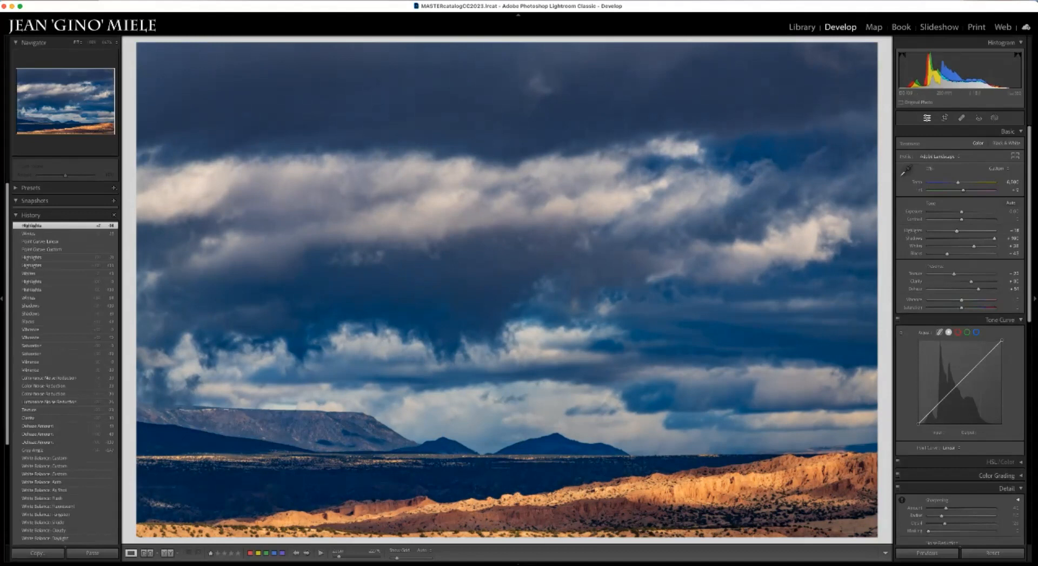
click(940, 332)
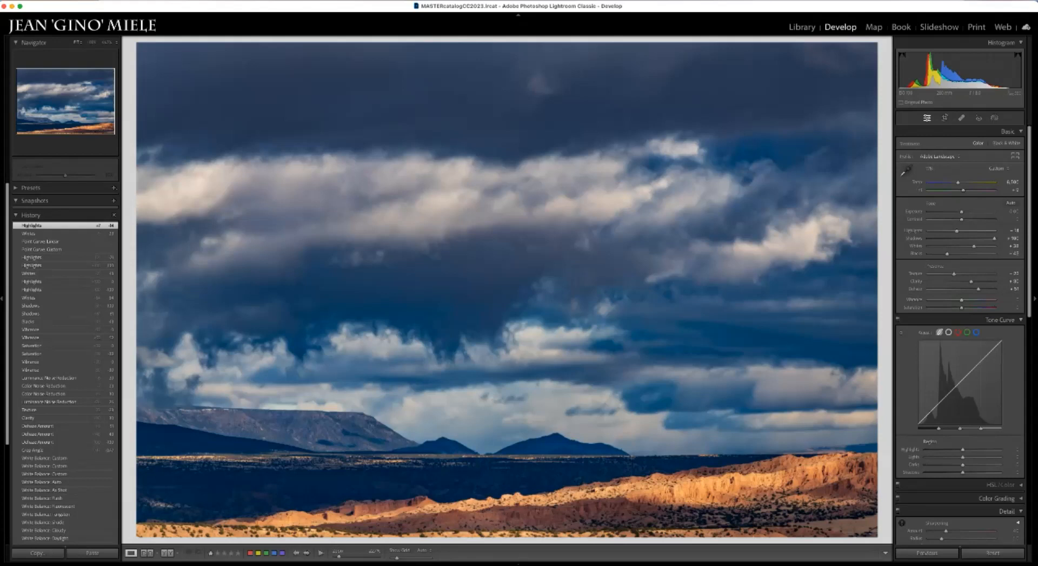
click(949, 332)
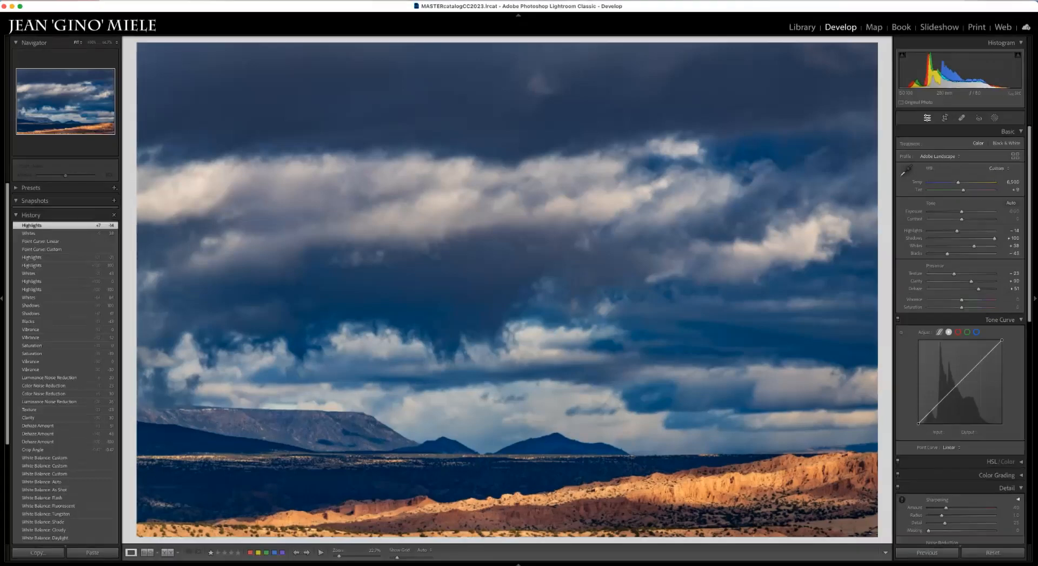
Try an S-shaped contrast curve and a midtone-darkening point curve, resetting the curve to Linear after each trial.
drag(950, 391, 965, 377)
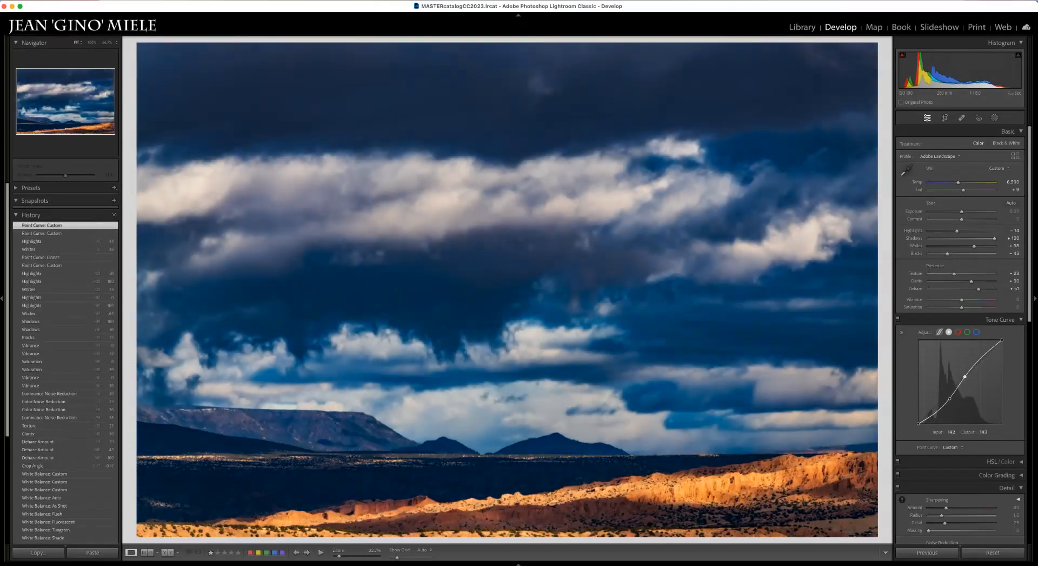
click(951, 447)
click(954, 415)
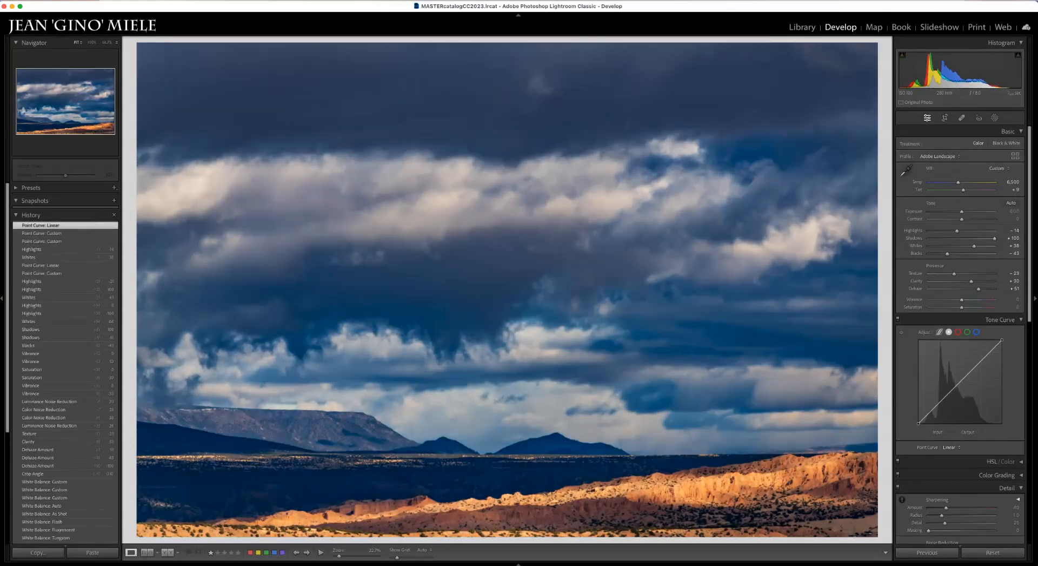
mouse_move(952, 390)
mouse_down()
mouse_move(952, 375)
mouse_move(966, 385)
mouse_up()
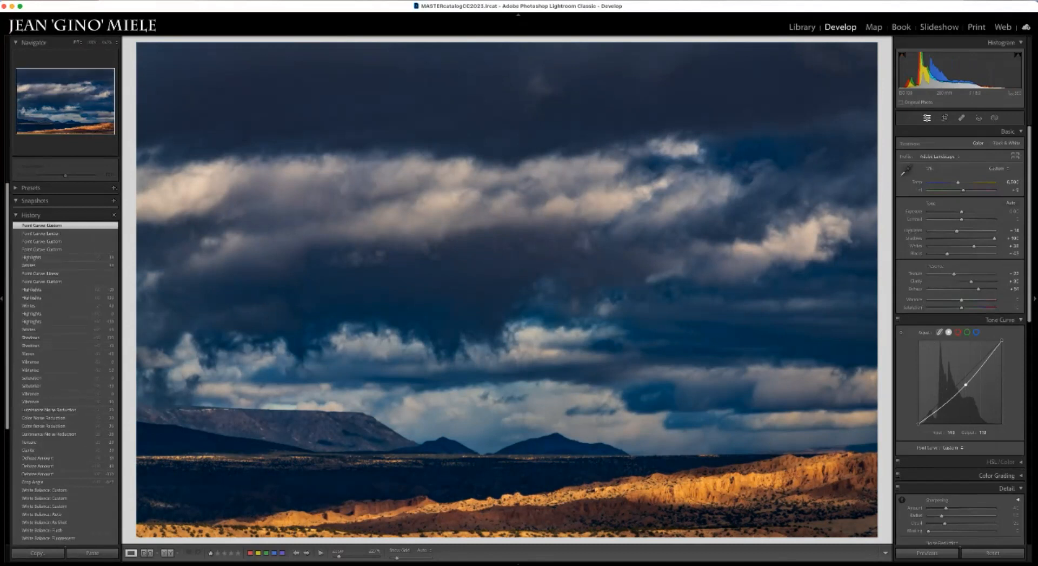
click(951, 447)
click(966, 416)
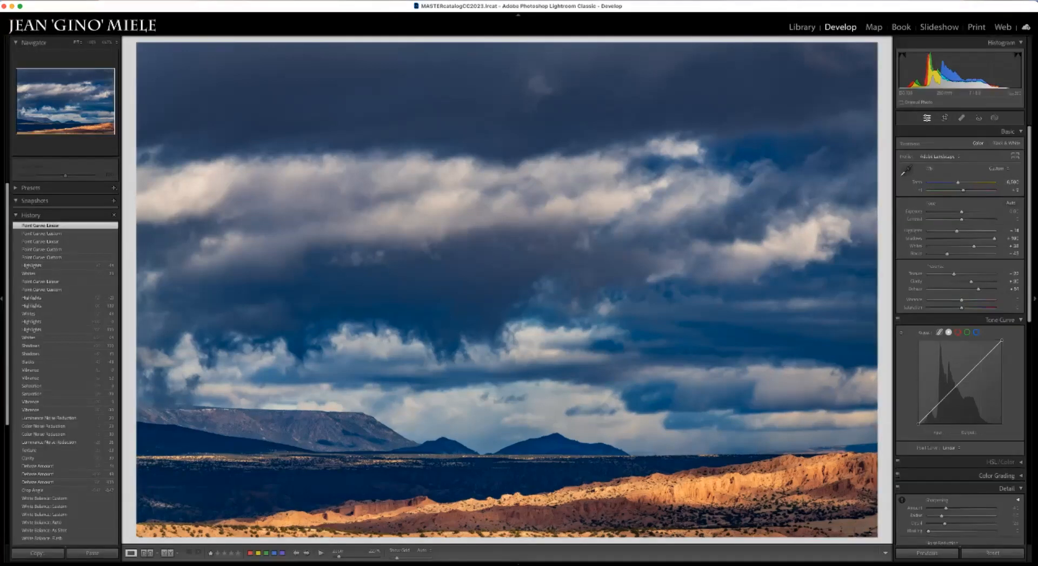
Set Contrast to +13, and try Exposure at -2.00 before resetting it to 0.00.
drag(962, 219, 965, 219)
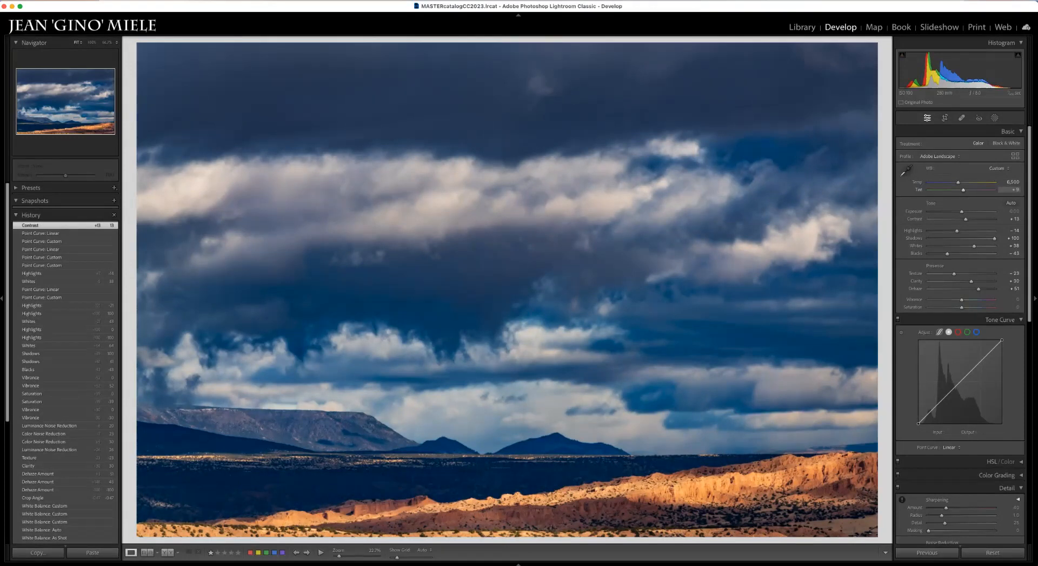
mouse_move(962, 211)
mouse_down()
mouse_move(971, 212)
mouse_move(948, 211)
mouse_up()
double_click(948, 211)
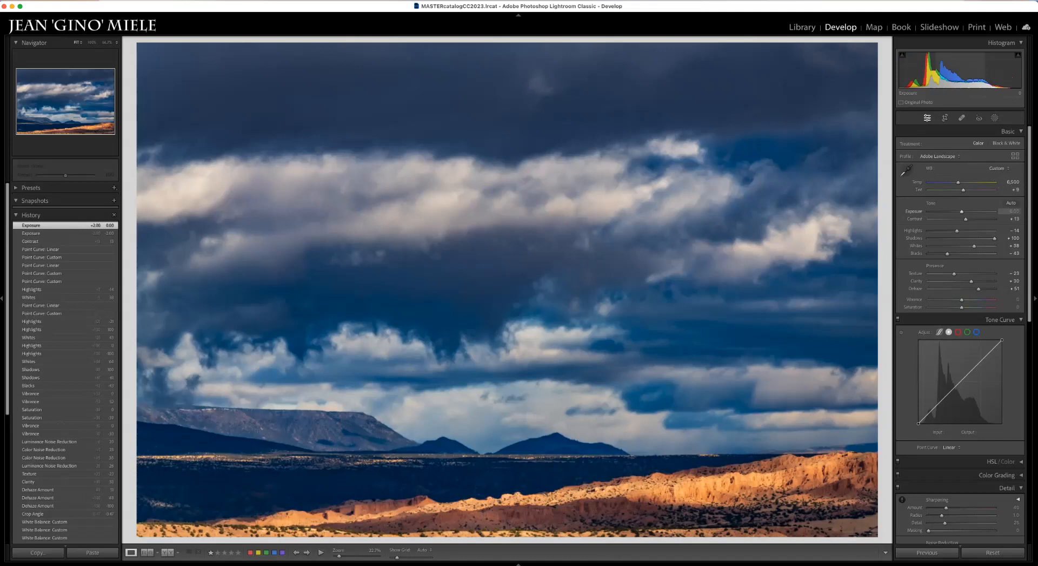
Compare the developed photo with the original side by side, hide the side panels, and alternate between full-size before and after views.
key(y)
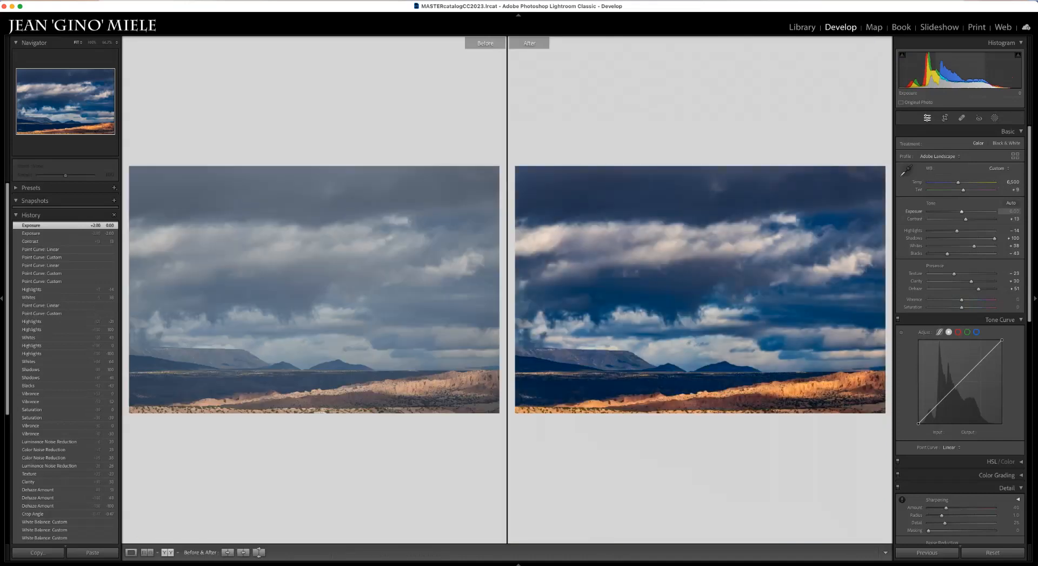
key(Tab)
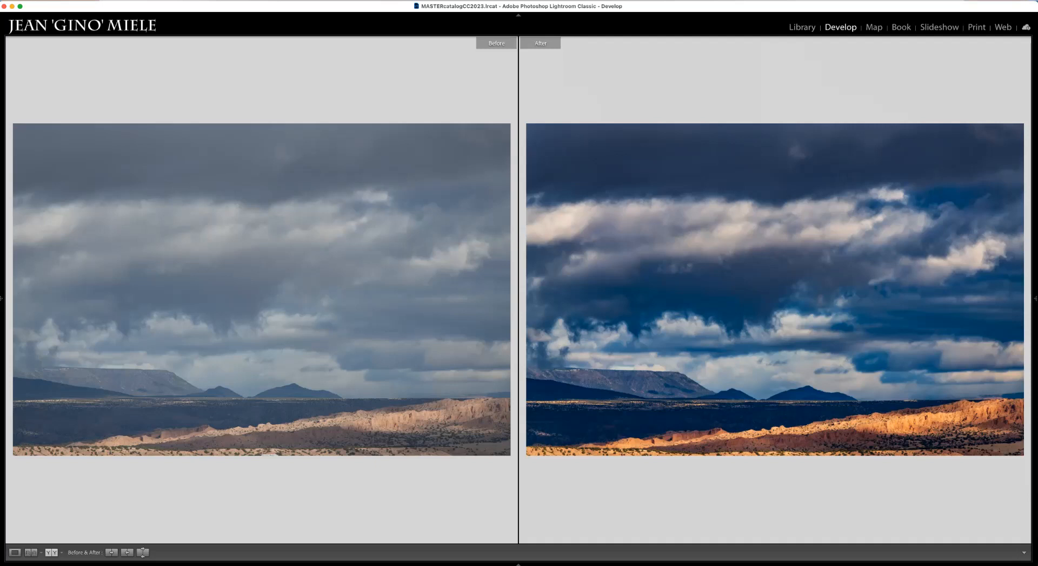
key(backslash)
key(backslash)
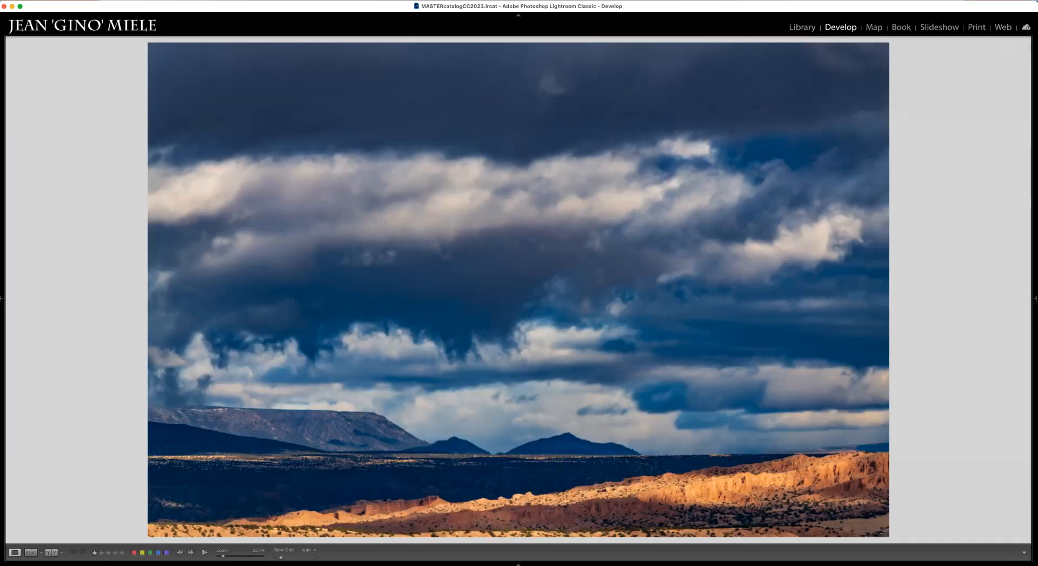
key(backslash)
key(backslash)
key(backslash)
key(backslash)
key(backslash)
key(backslash)
key(backslash)
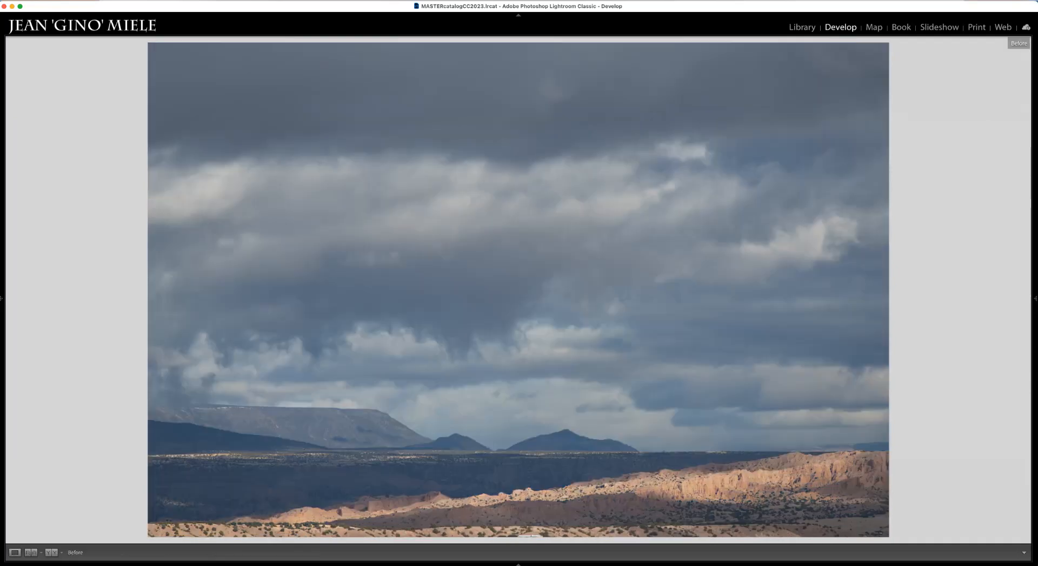
key(backslash)
key(backslash)
key(backslash)
key(backslash)
key(backslash)
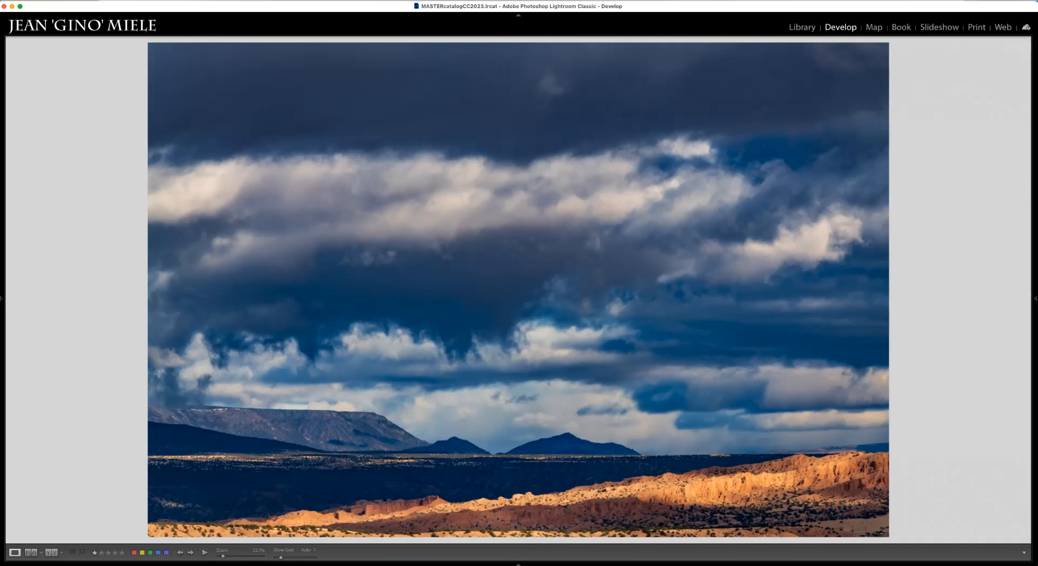
Alternate between the full-size original and developed photo, and bring back the side panels.
key(backslash)
key(backslash)
key(backslash)
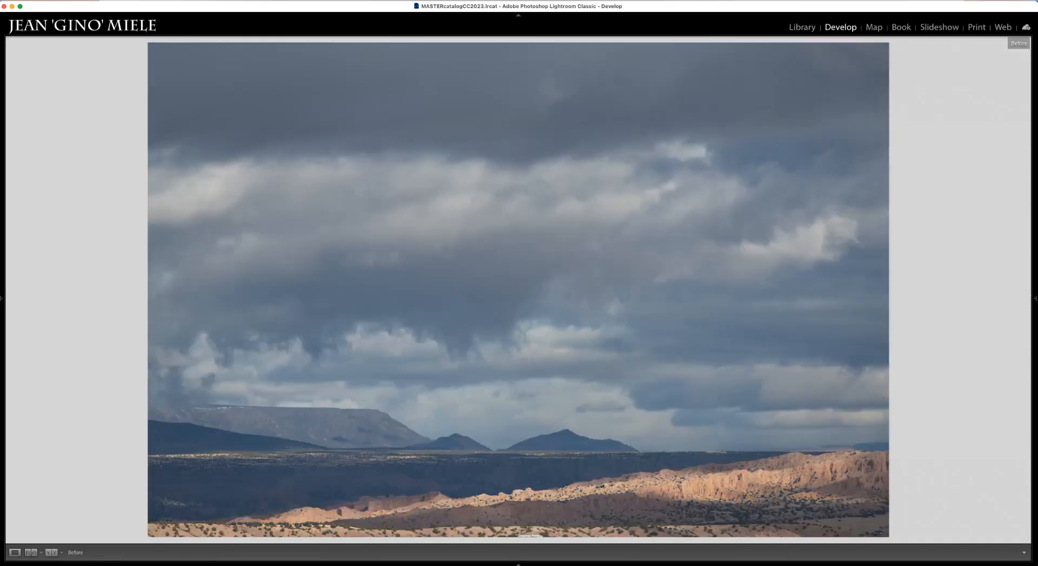
key(backslash)
key(backslash)
key(backslash)
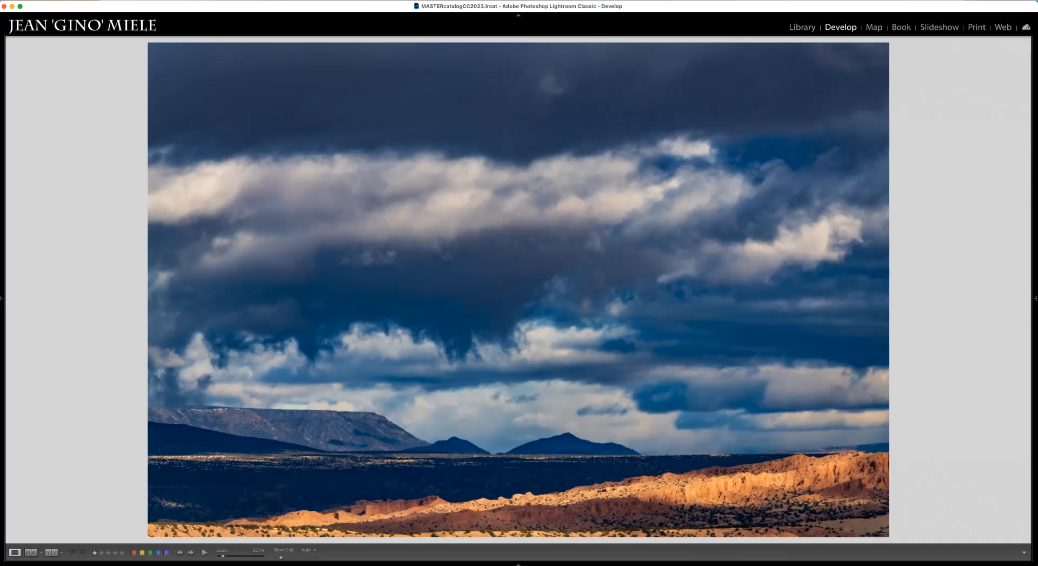
key(Tab)
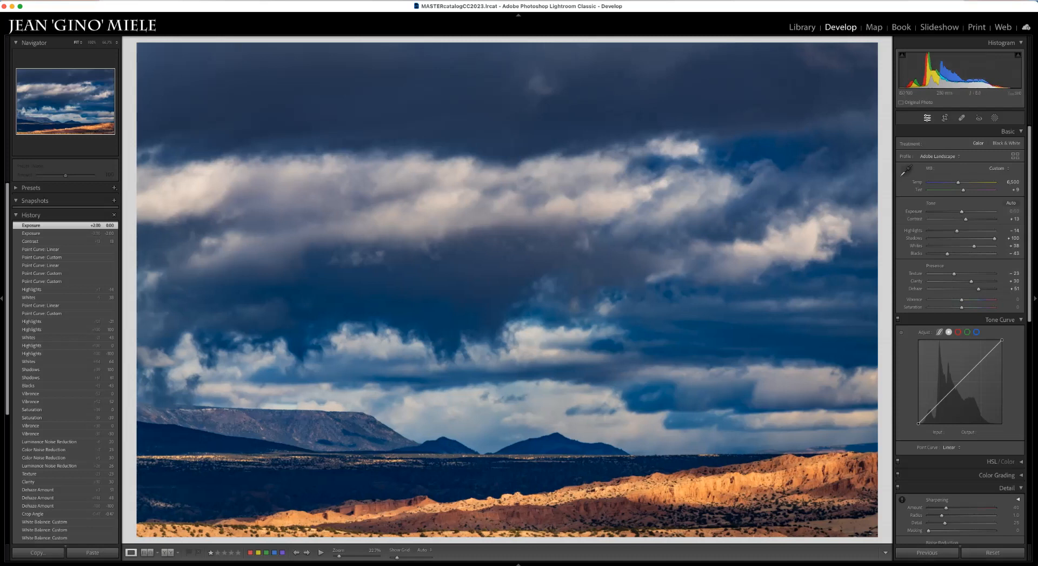
Look through the HSL/Color and Color Grading adjustments, and close both sections again.
scroll(960, 335, down, 8)
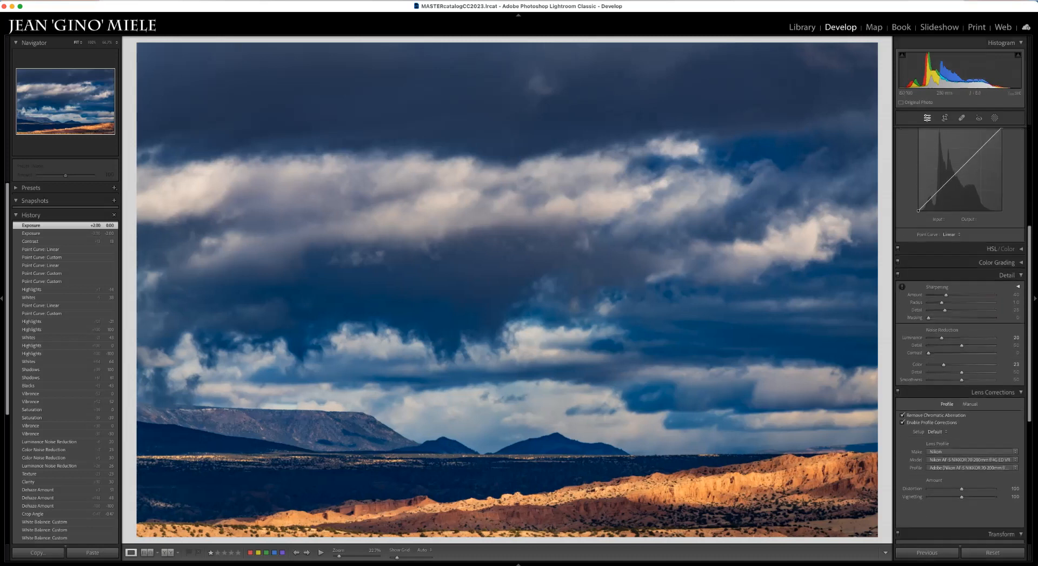
scroll(960, 335, down, 1)
click(1019, 226)
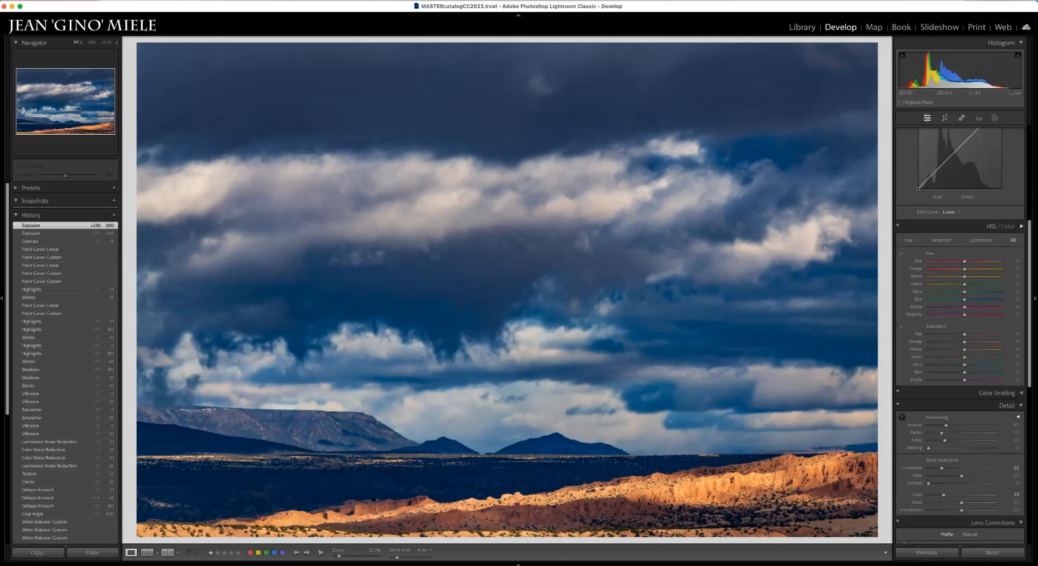
click(1020, 226)
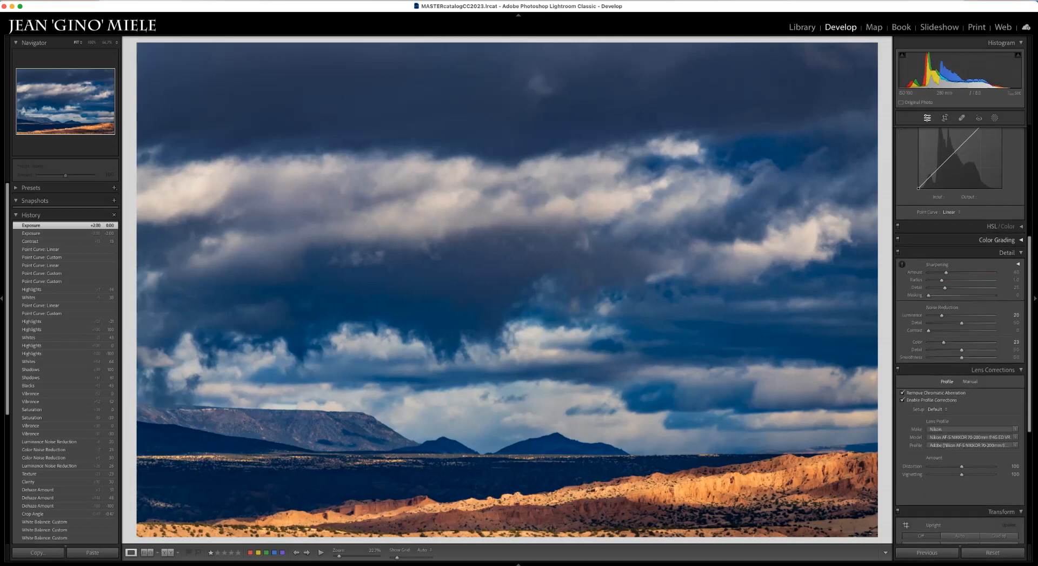
click(1021, 239)
click(1021, 239)
scroll(961, 335, up, 3)
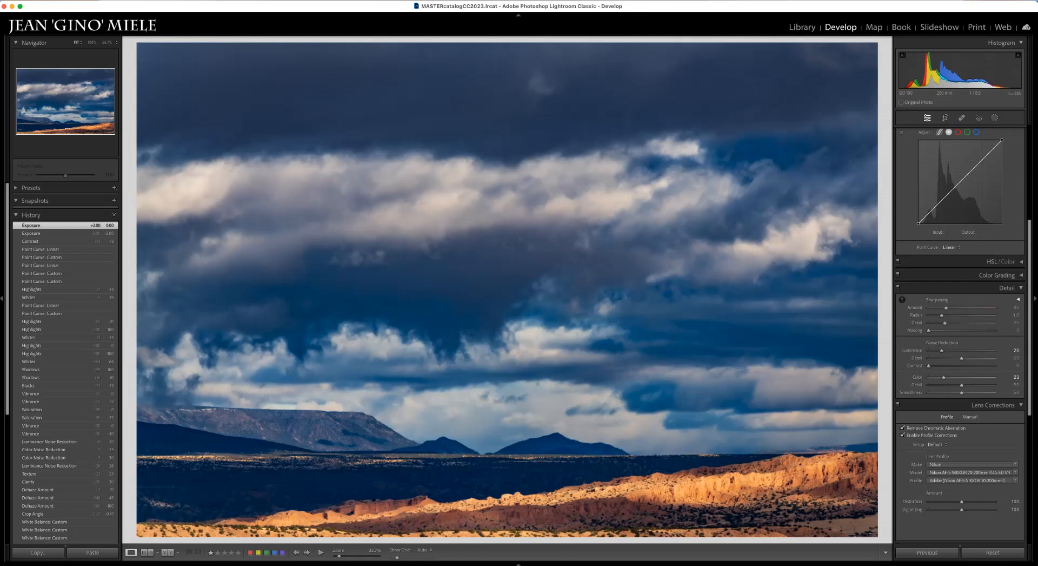
scroll(961, 335, up, 1)
scroll(961, 336, down, 1)
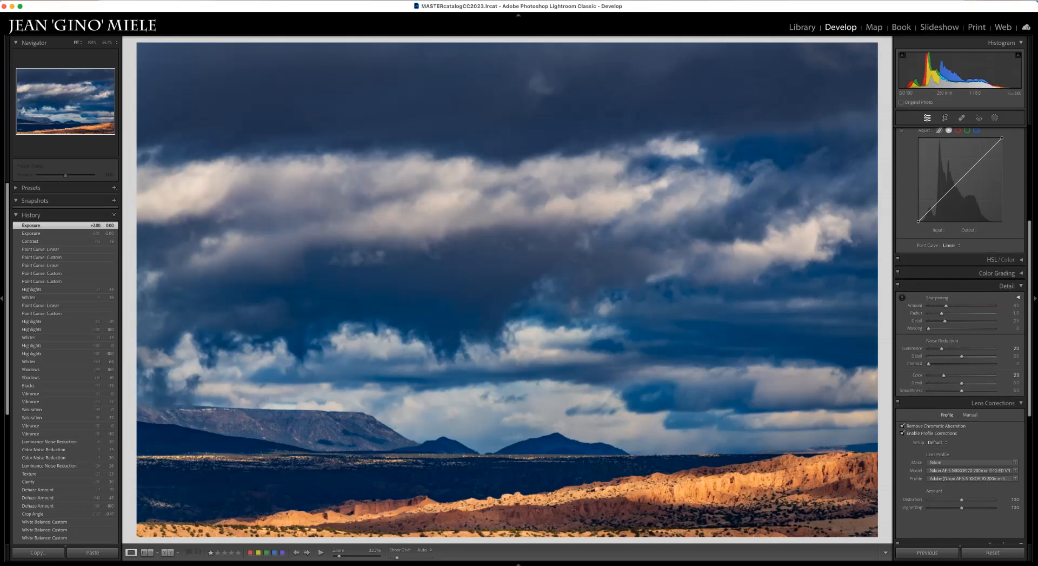
Try a hard-edged post-crop vignette at Amount -100 and Feather 0, varying Roundness and Midpoint, and reset the vignette settings.
scroll(960, 336, down, 10)
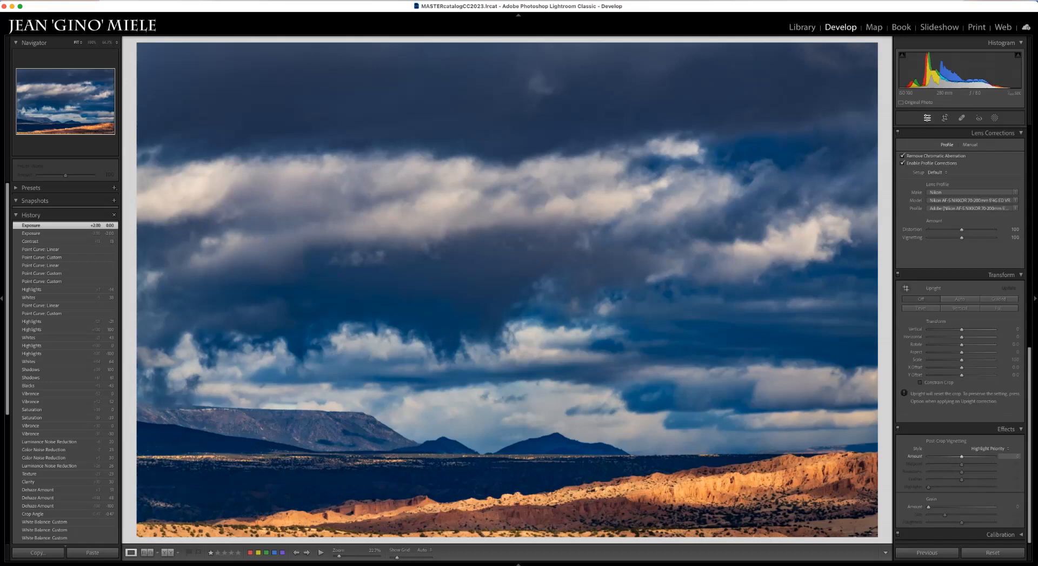
drag(961, 456, 929, 479)
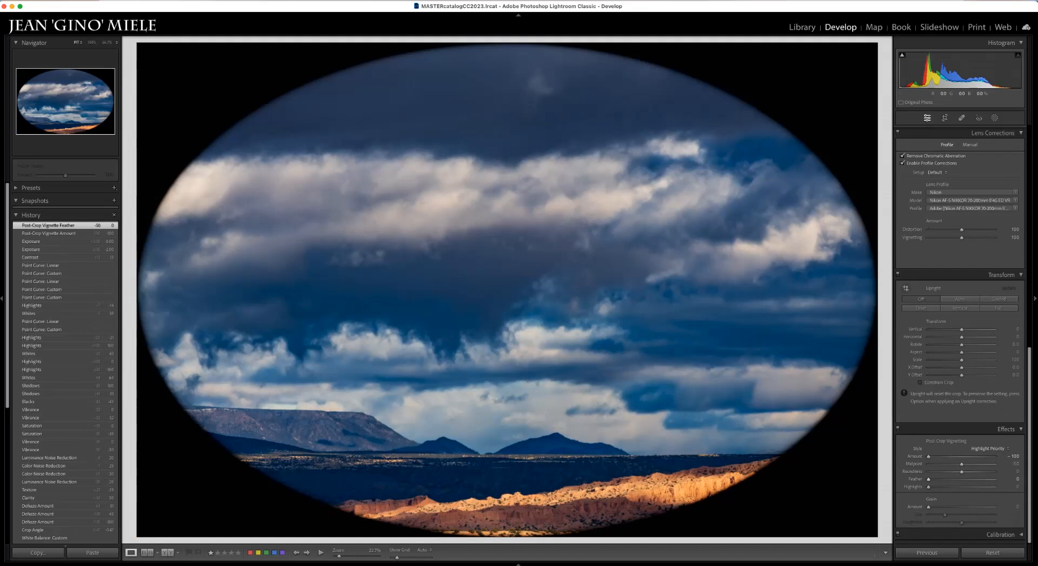
mouse_move(962, 471)
mouse_down()
mouse_move(929, 471)
mouse_move(989, 471)
mouse_move(928, 471)
mouse_move(954, 471)
mouse_up()
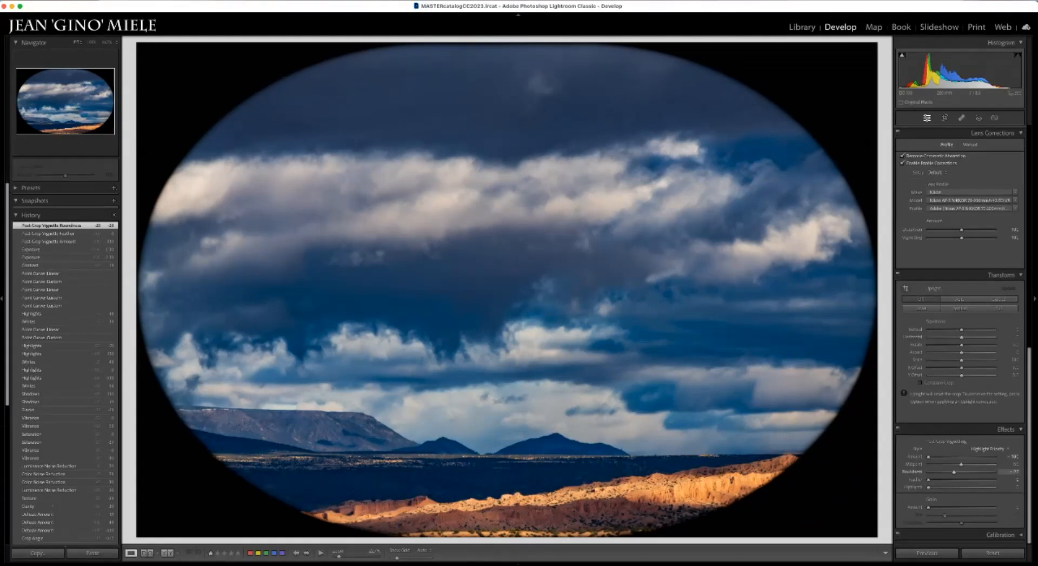
double_click(954, 471)
drag(961, 464, 940, 464)
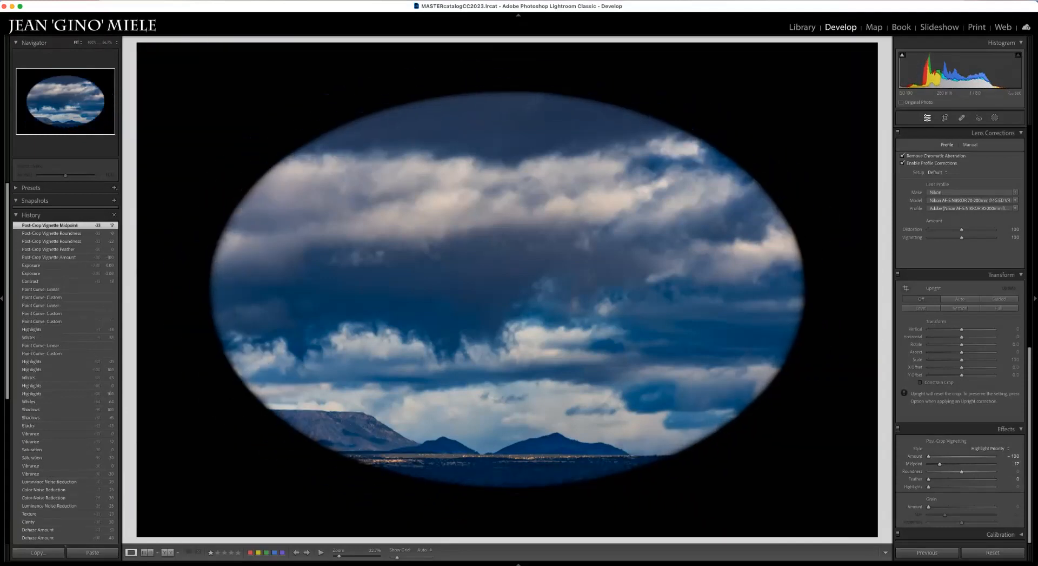
key(alt)
alt+click(952, 441)
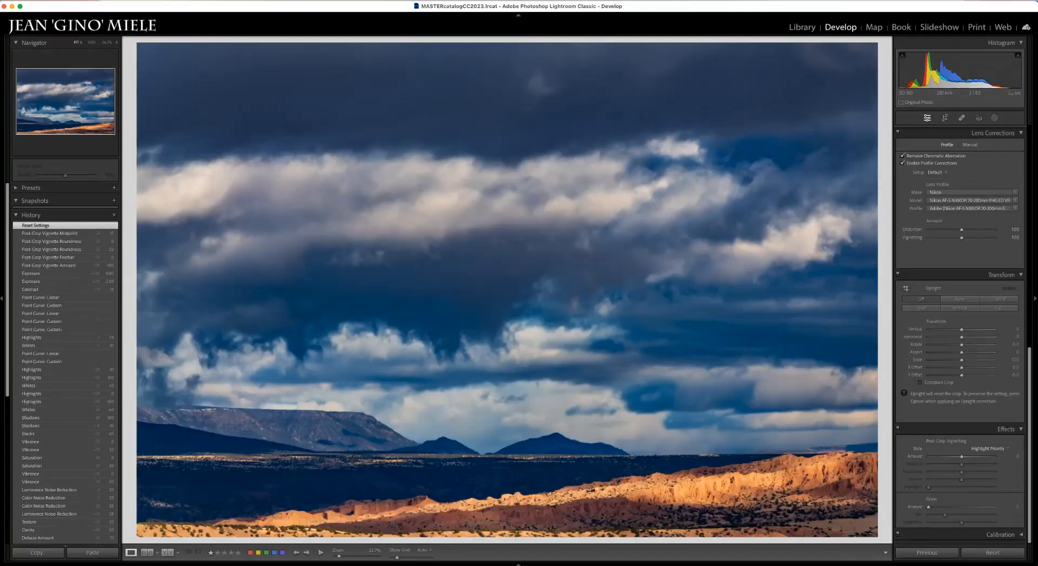
Add a subtle dark post-crop vignette with Midpoint 65 and Feather 100, and compare the photo with the original and with Effects off.
drag(961, 456, 993, 478)
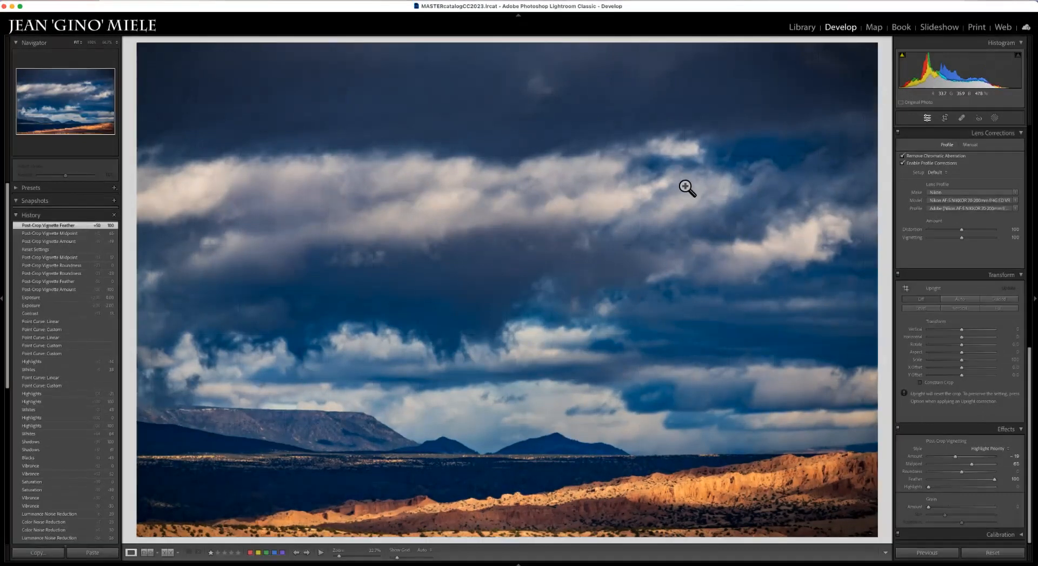
key(backslash)
key(backslash)
key(y)
key(y)
click(897, 428)
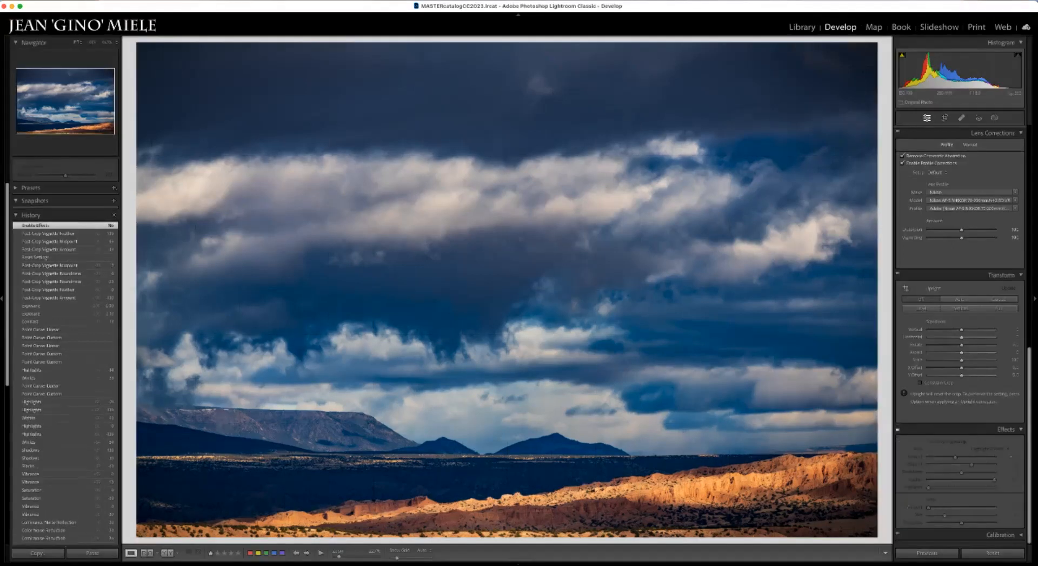
click(897, 429)
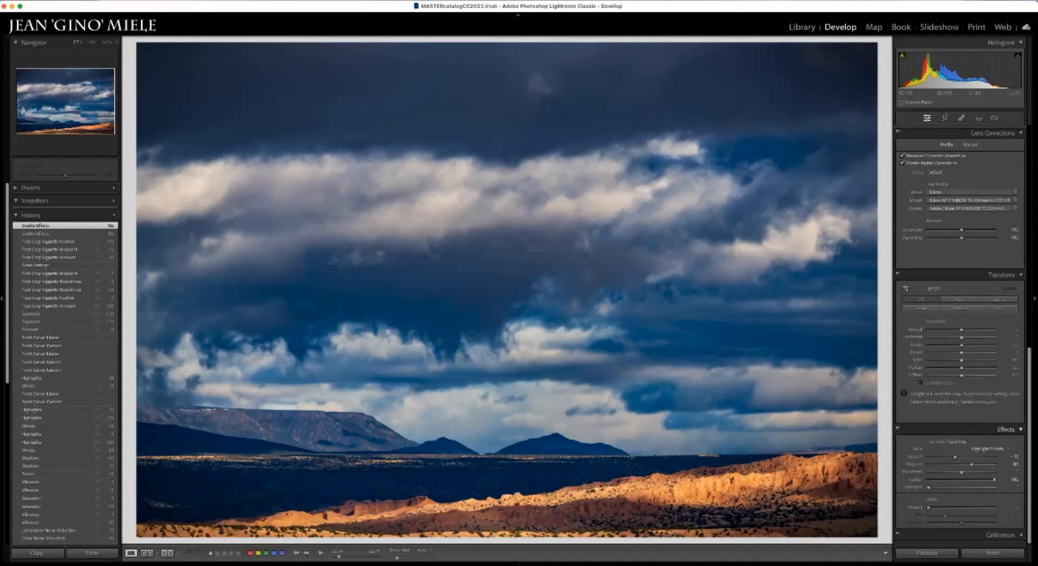
click(897, 429)
click(897, 428)
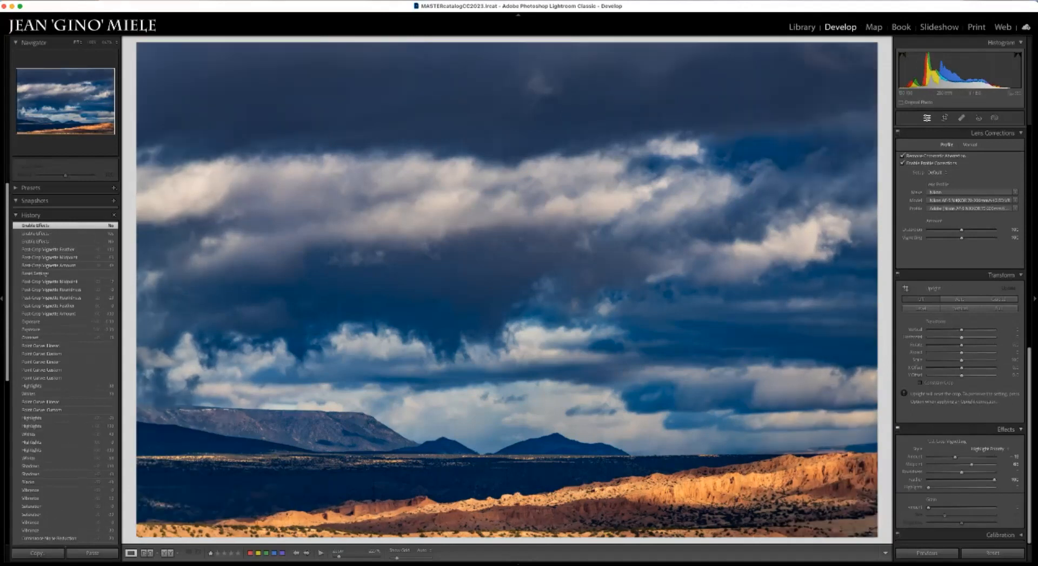
Set the vignette Amount to -12, and switch Effects off and on repeatedly to judge the result.
drag(956, 456, 958, 457)
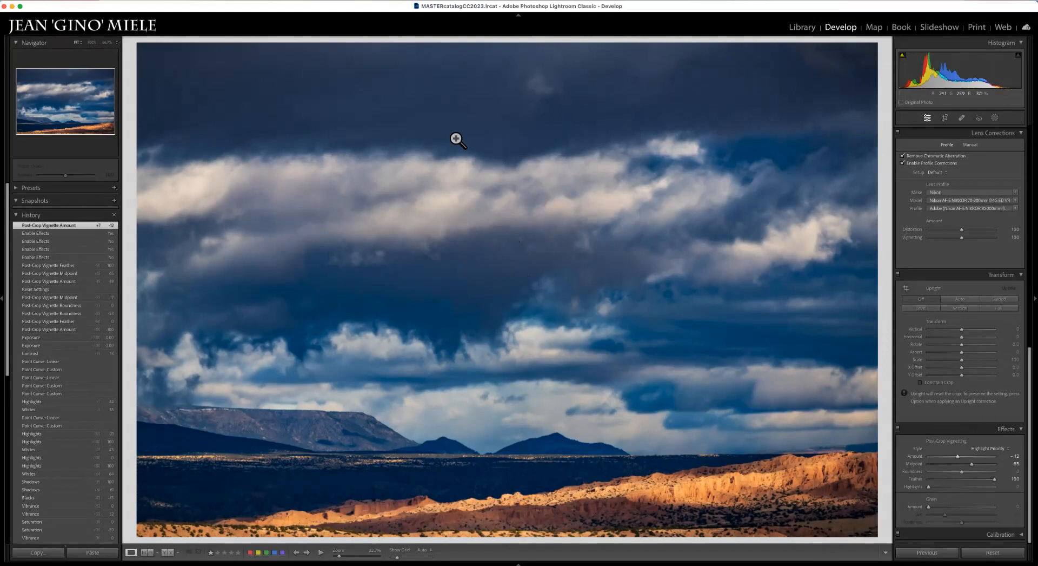
click(898, 429)
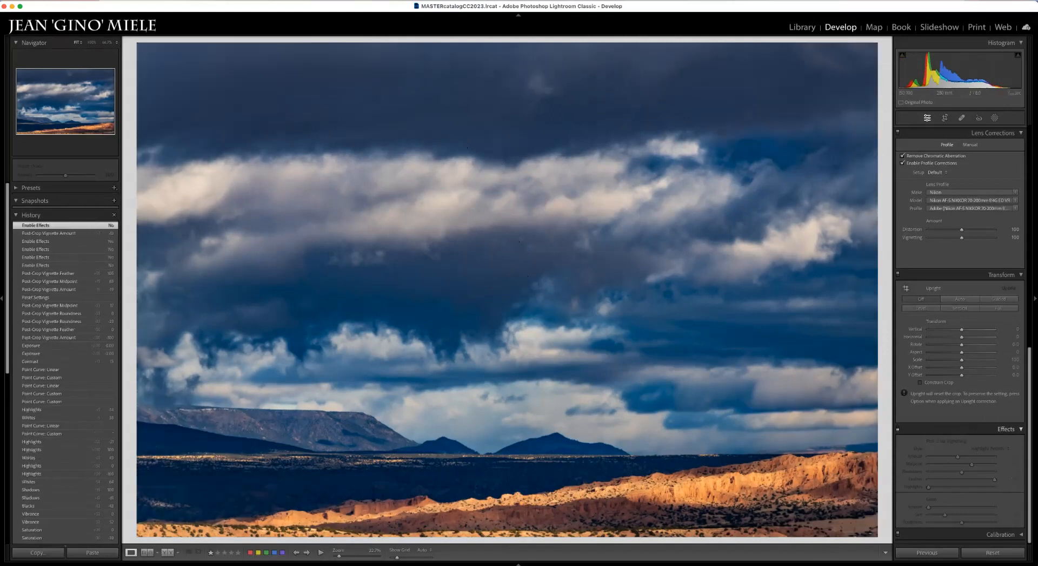
click(898, 428)
click(897, 429)
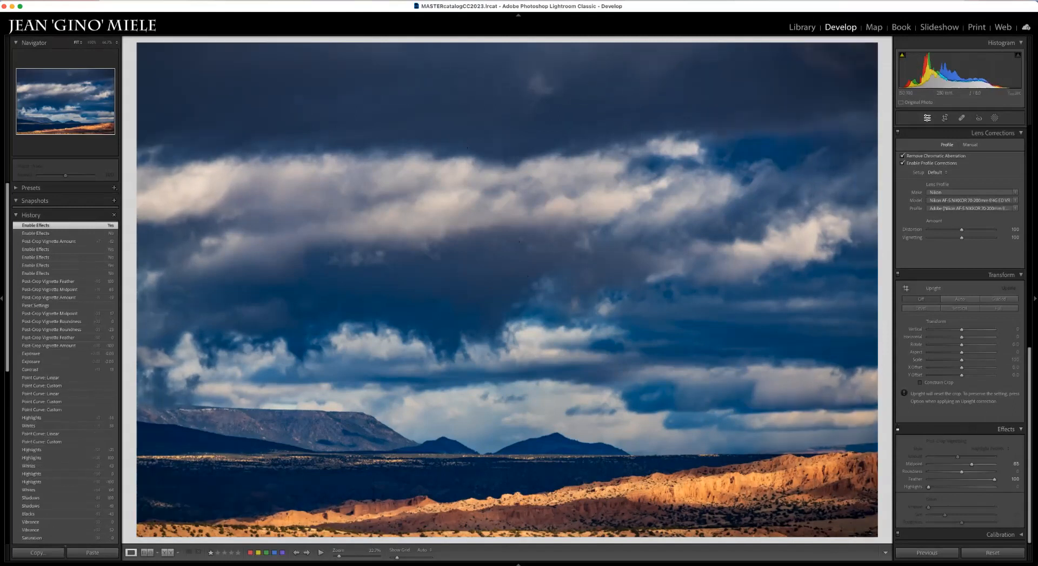
click(898, 429)
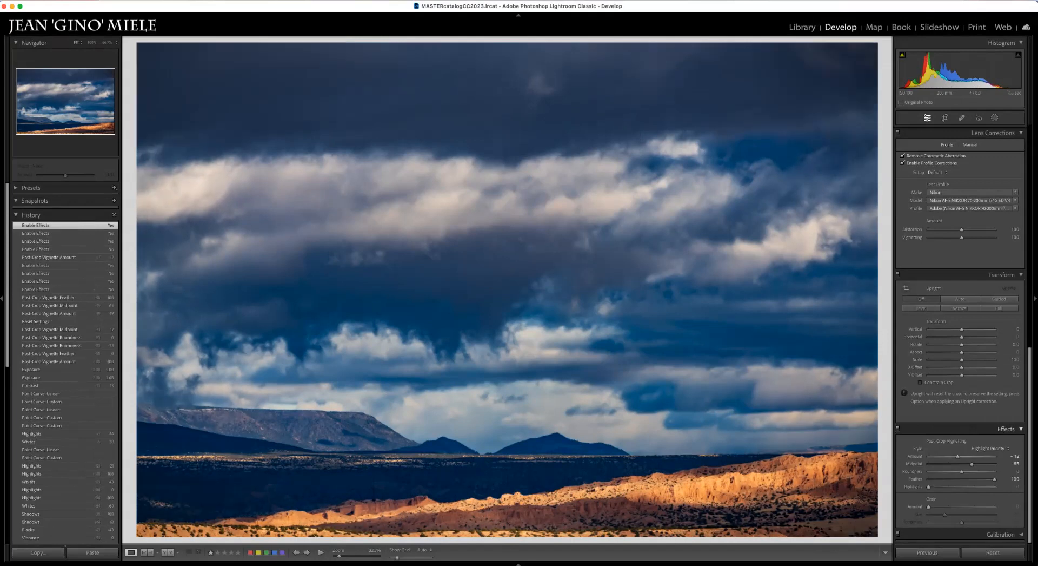
click(897, 429)
click(897, 429)
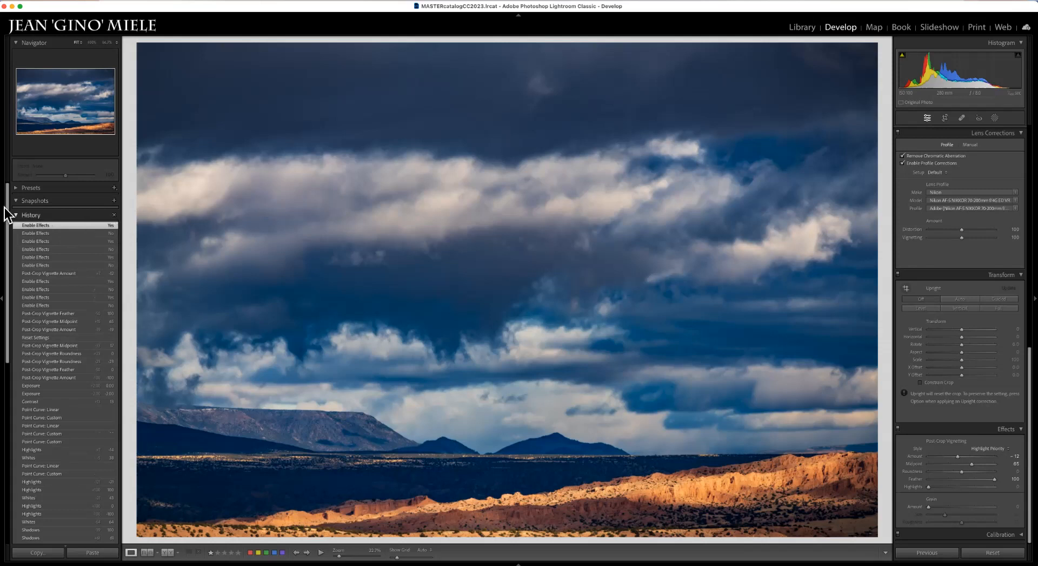
Review the edit history beside a before/after comparison, revisit the trial vignette's Midpoint state, and return to the latest state.
scroll(28, 250, down, 15)
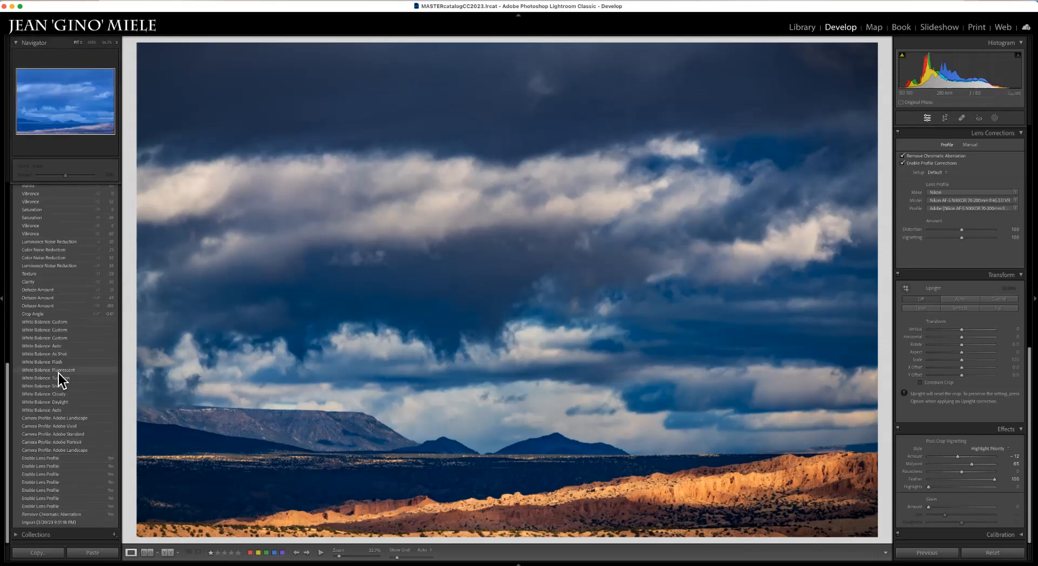
key(y)
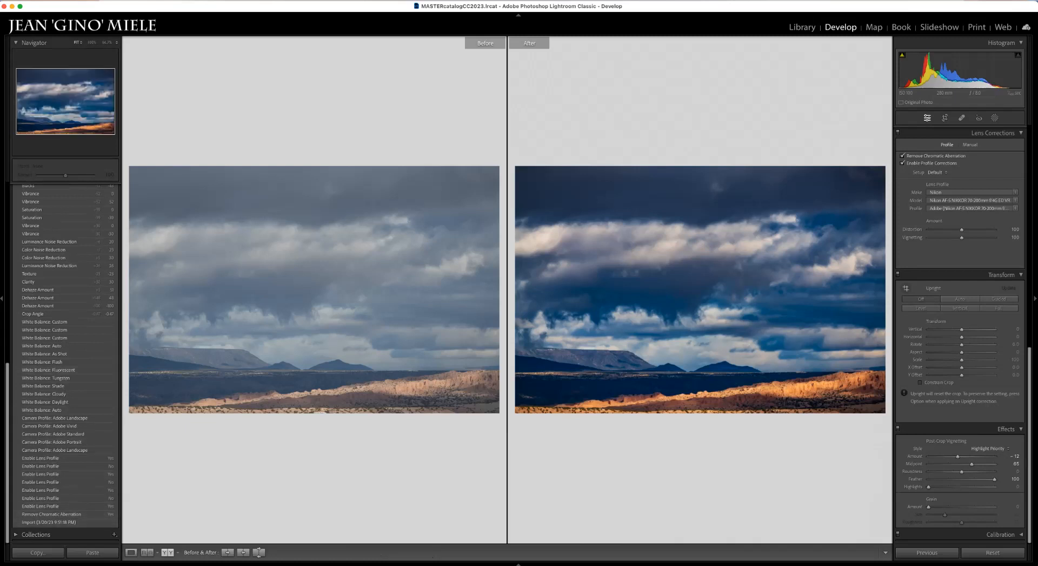
scroll(38, 187, up, 20)
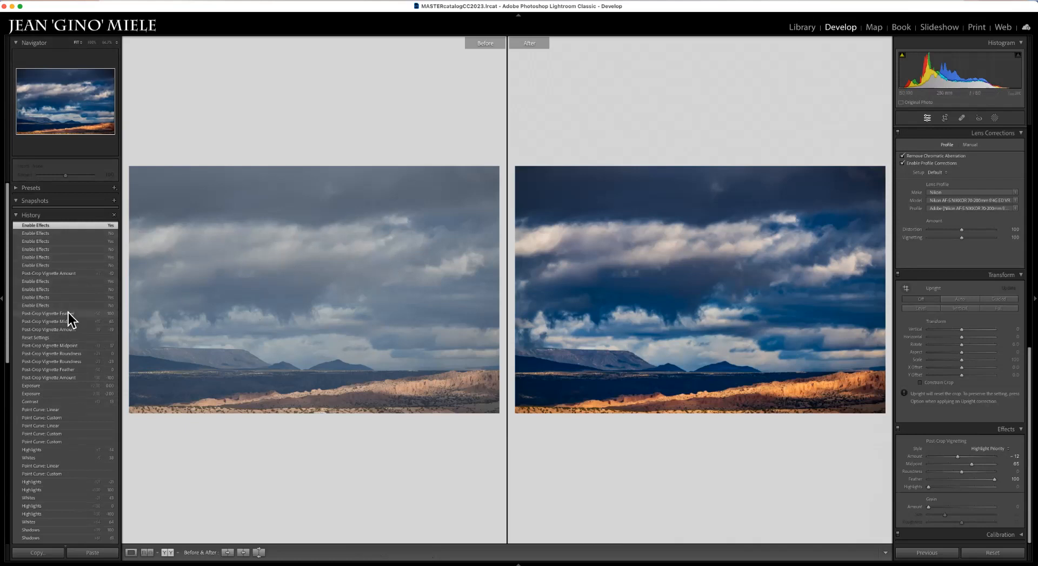
click(76, 346)
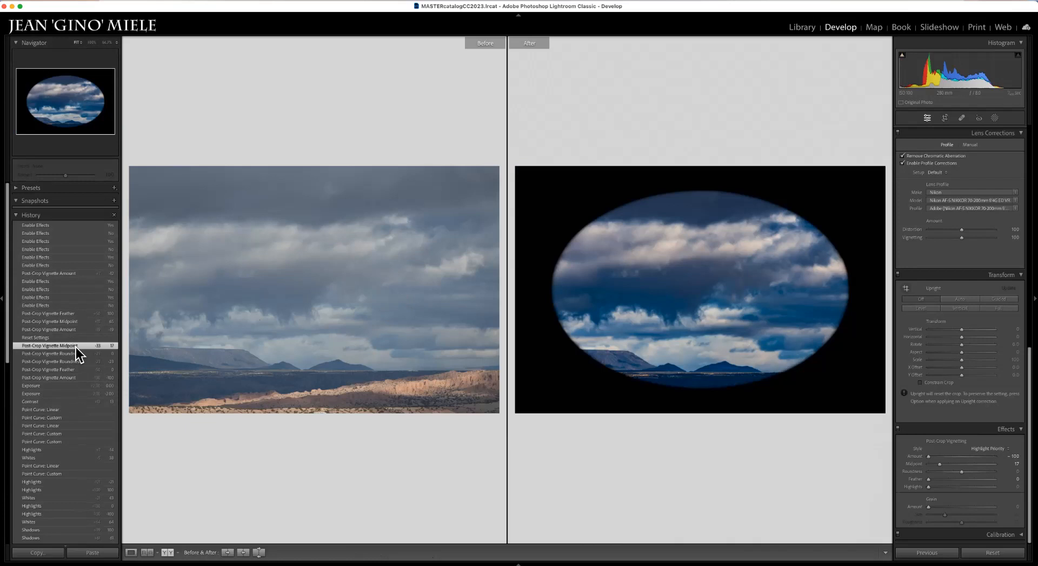
click(47, 226)
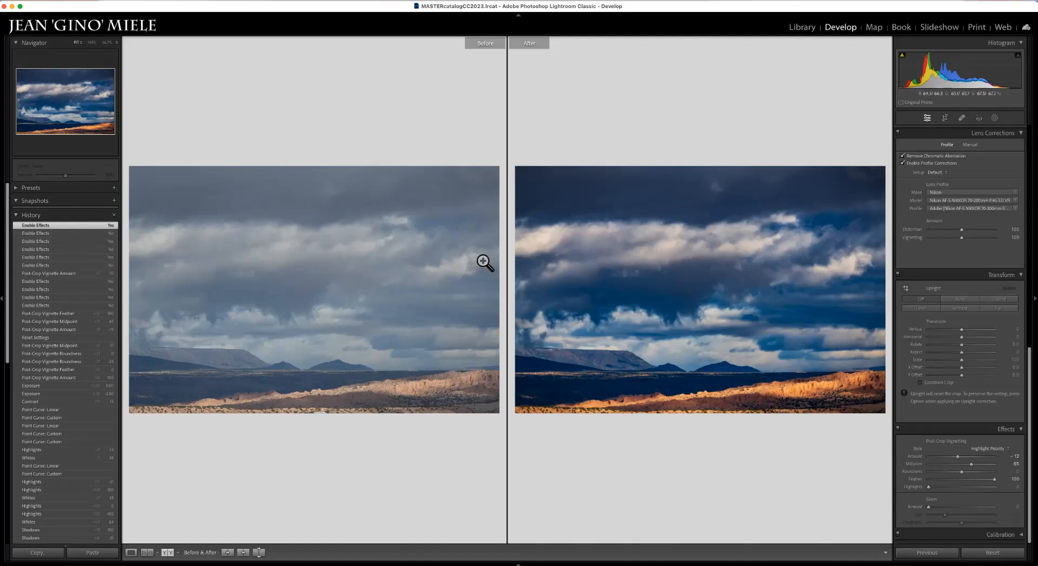
Copy the Exposure history state preceding the vignette edits to Before, and compare it full size with the vignetted photo, side panels hidden.
right_click(50, 387)
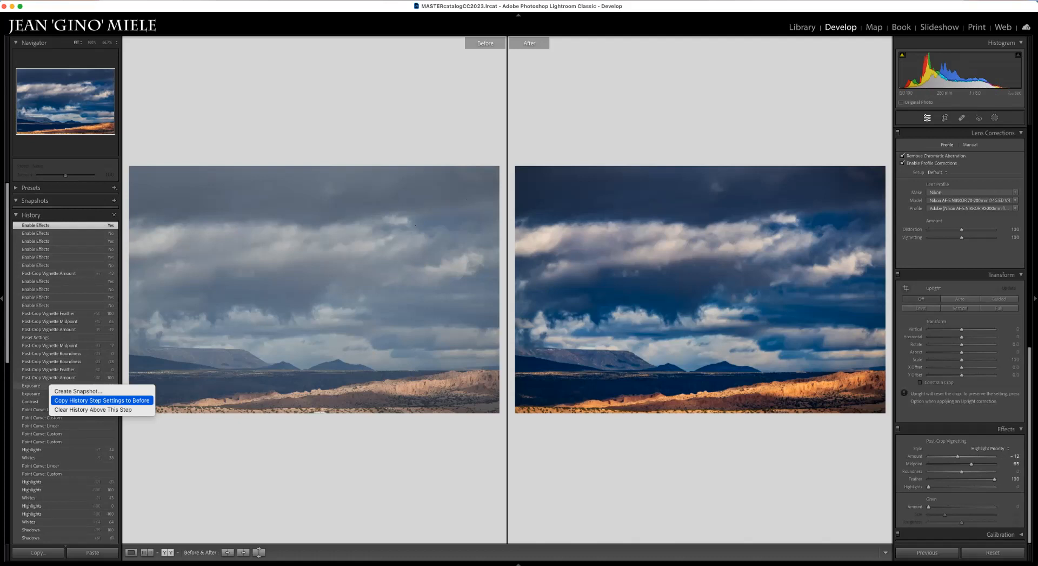
click(110, 401)
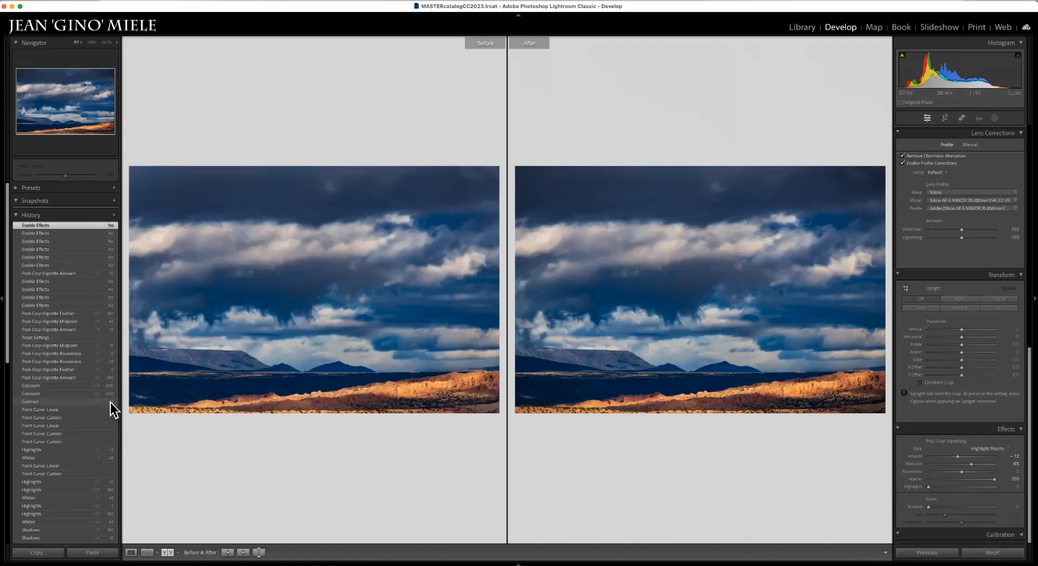
key(Tab)
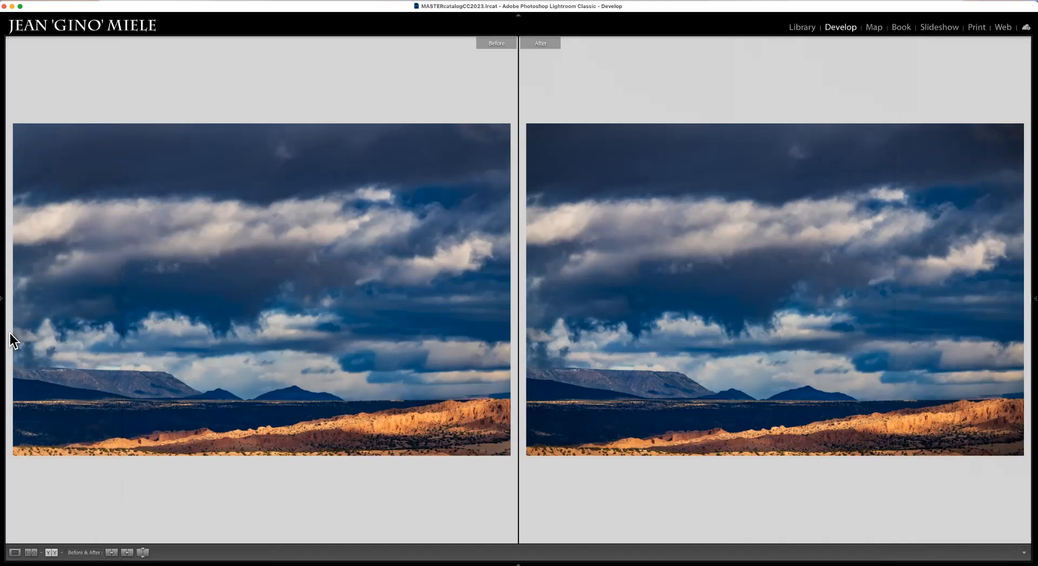
key(y)
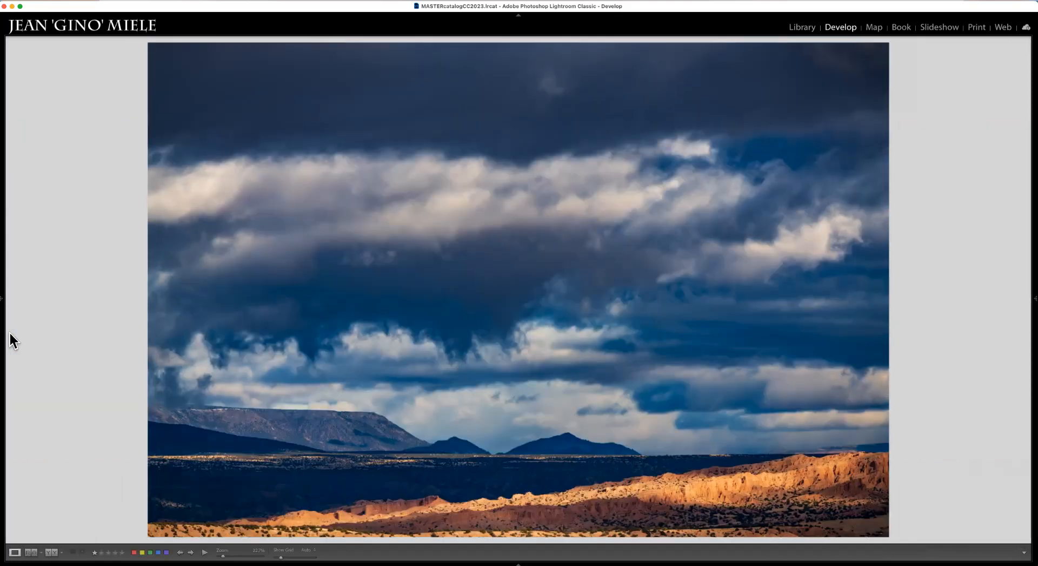
key(backslash)
key(backslash)
key(backslash)
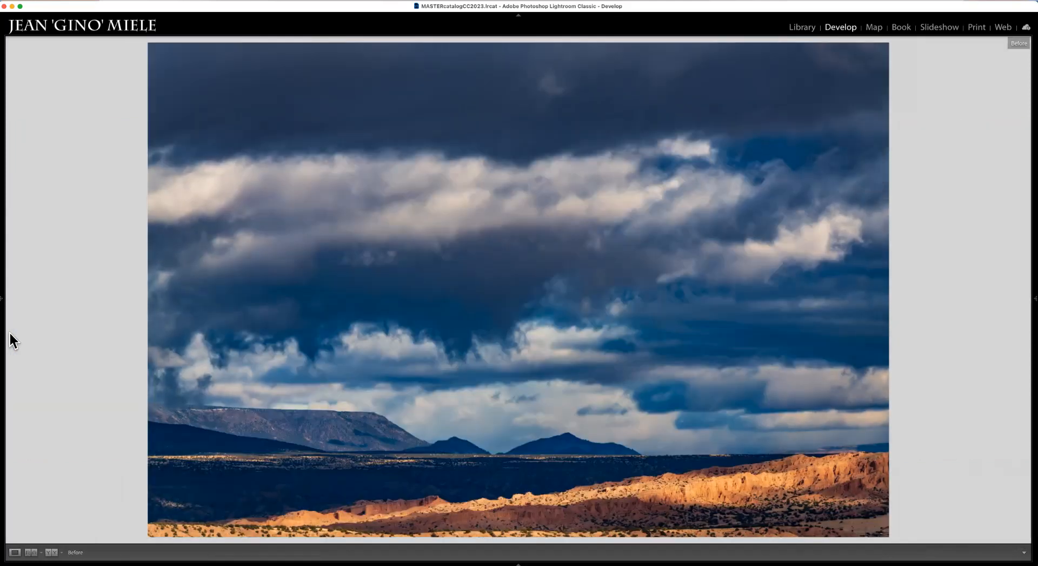
View the finished photo in the Library grid with the side panels shown, and reopen it in Develop.
key(g)
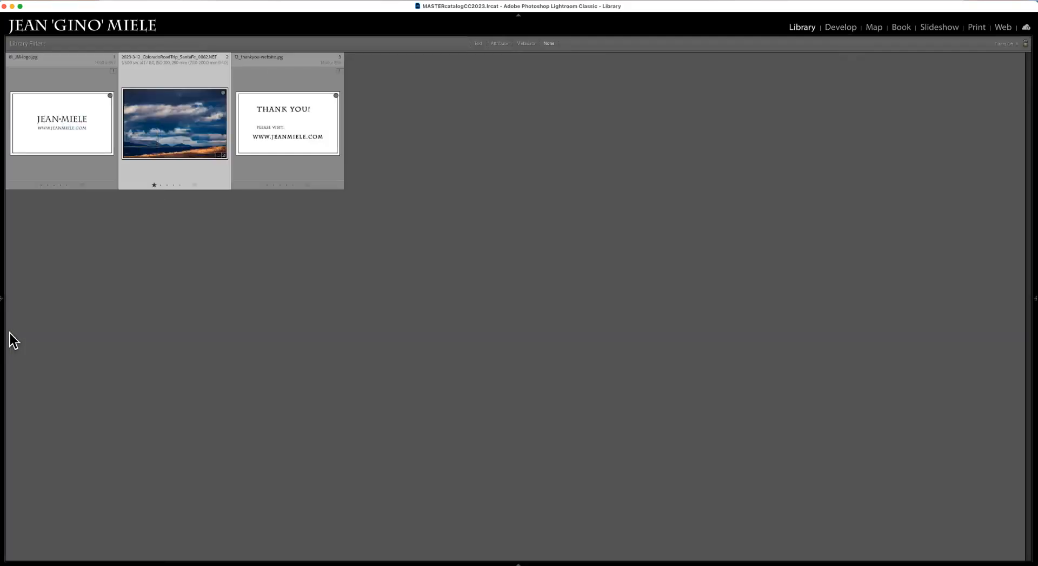
key(Tab)
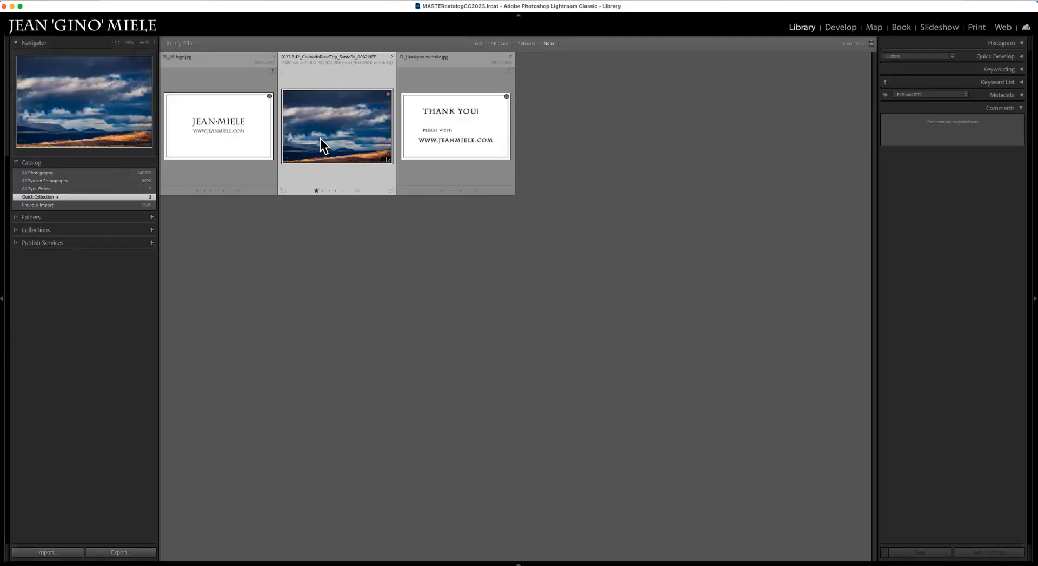
key(d)
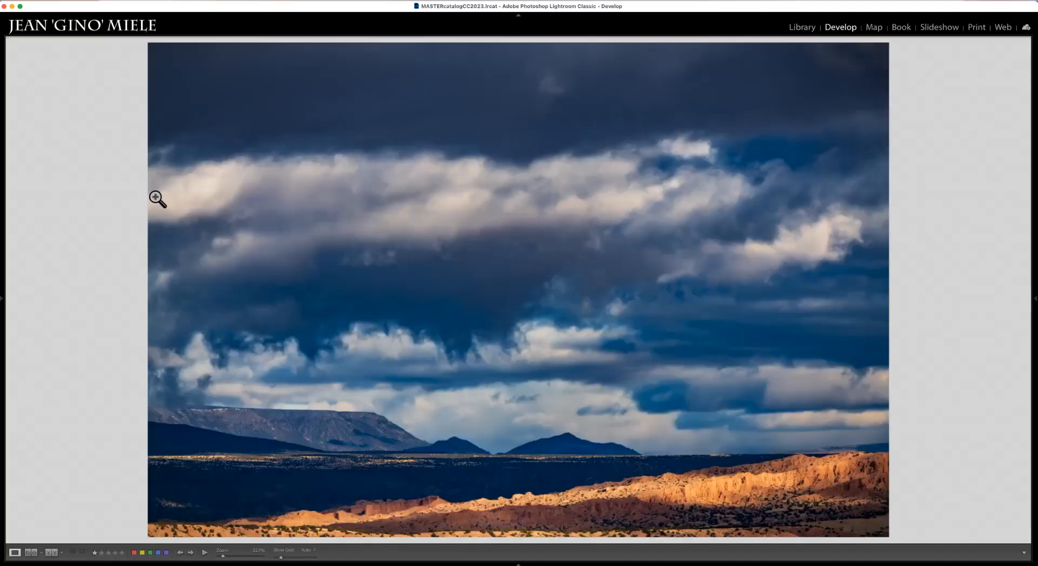
Copy the Vibrance history state just above Blacks' neighbouring entry to Before, and compare it side by side with the finished photo.
key(Tab)
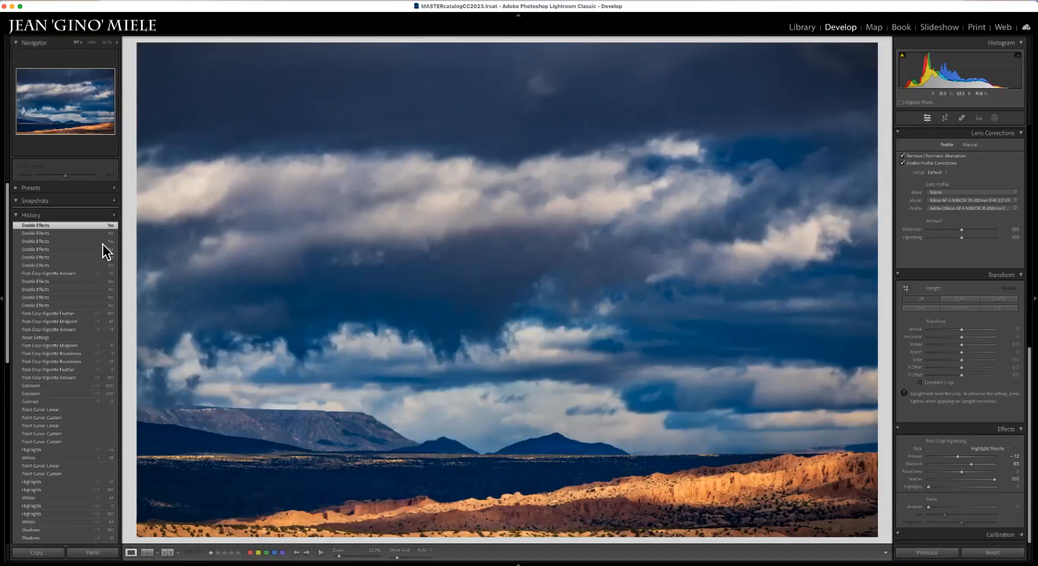
scroll(41, 306, down, 10)
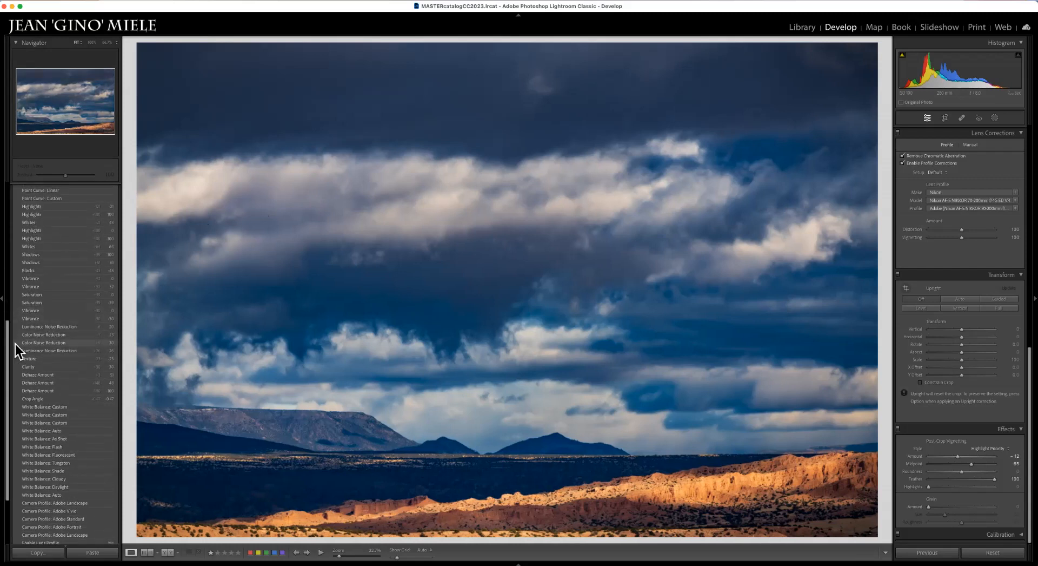
drag(8, 350, 7, 393)
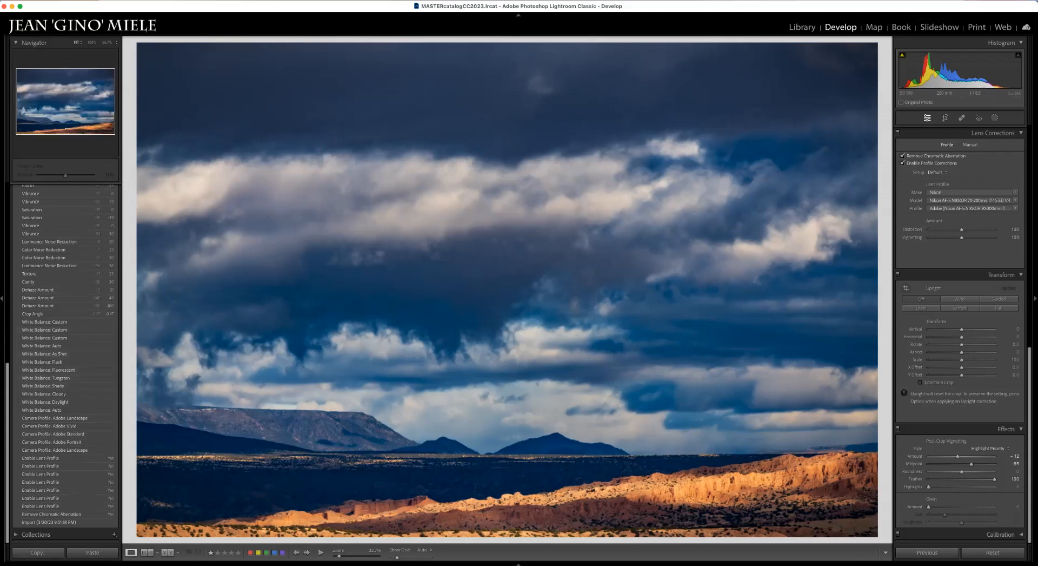
scroll(7, 367, up, 7)
scroll(65, 365, up, 4)
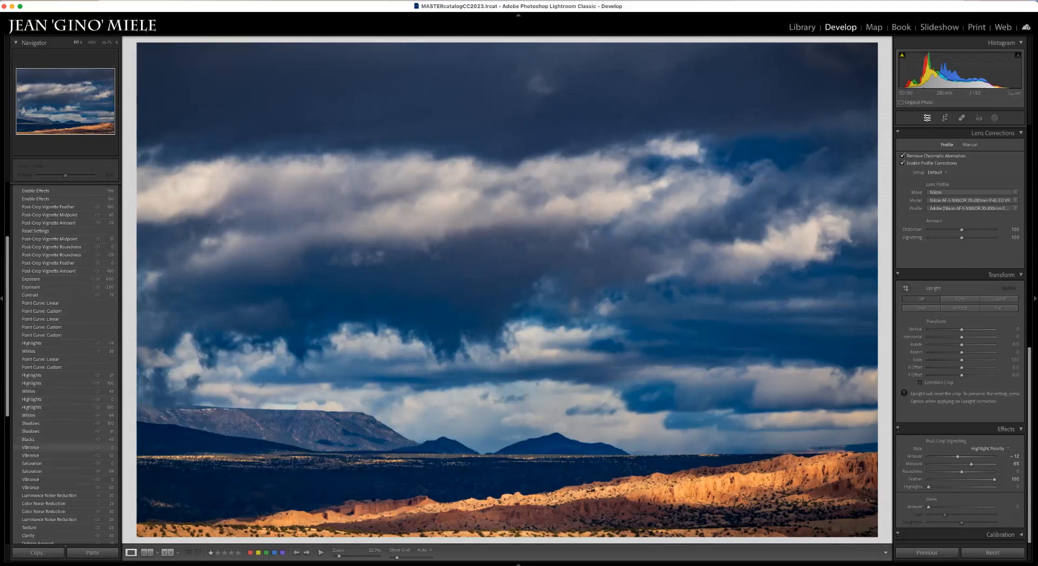
right_click(57, 447)
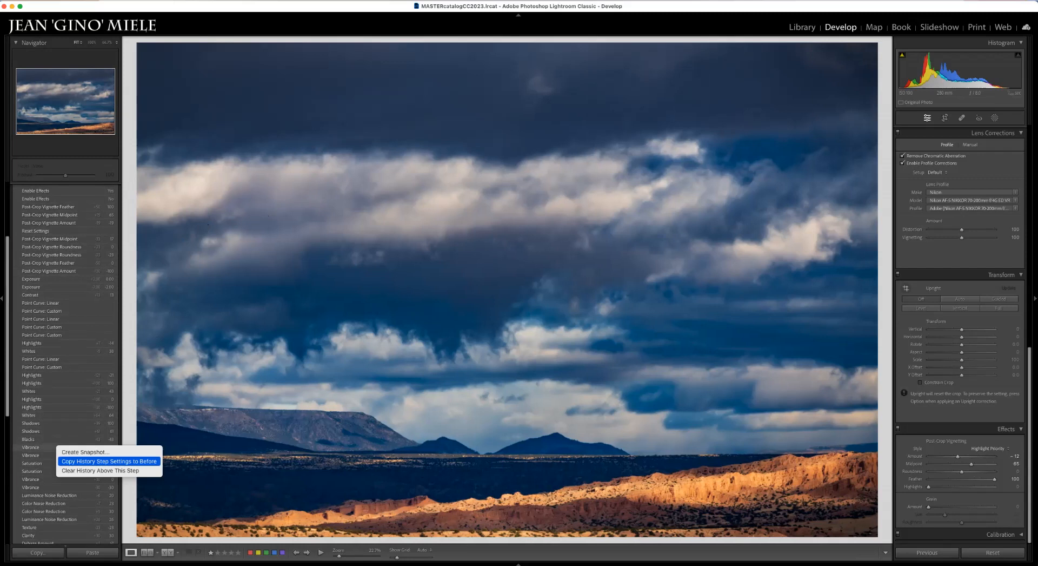
click(109, 461)
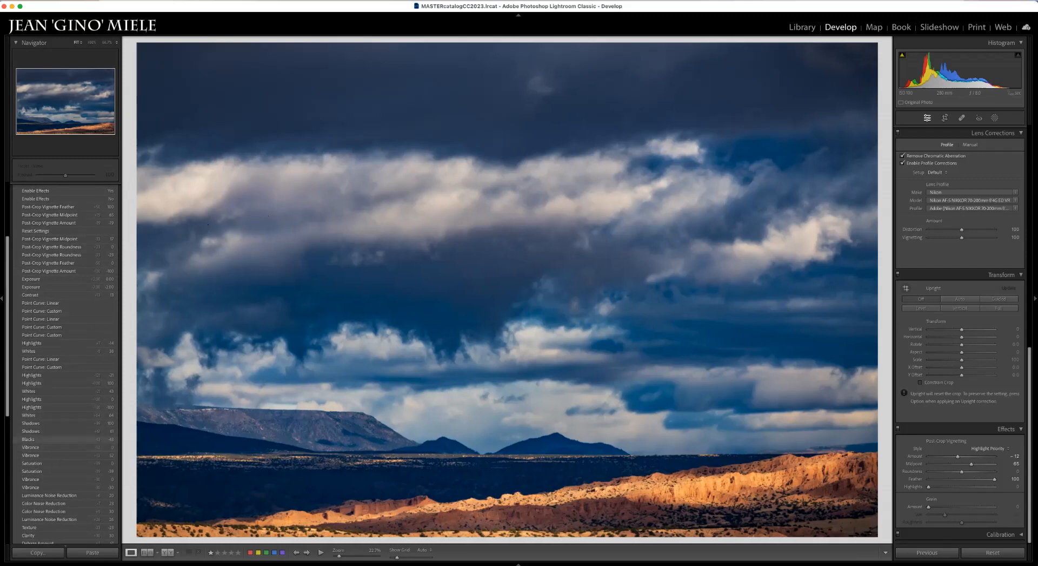
key(y)
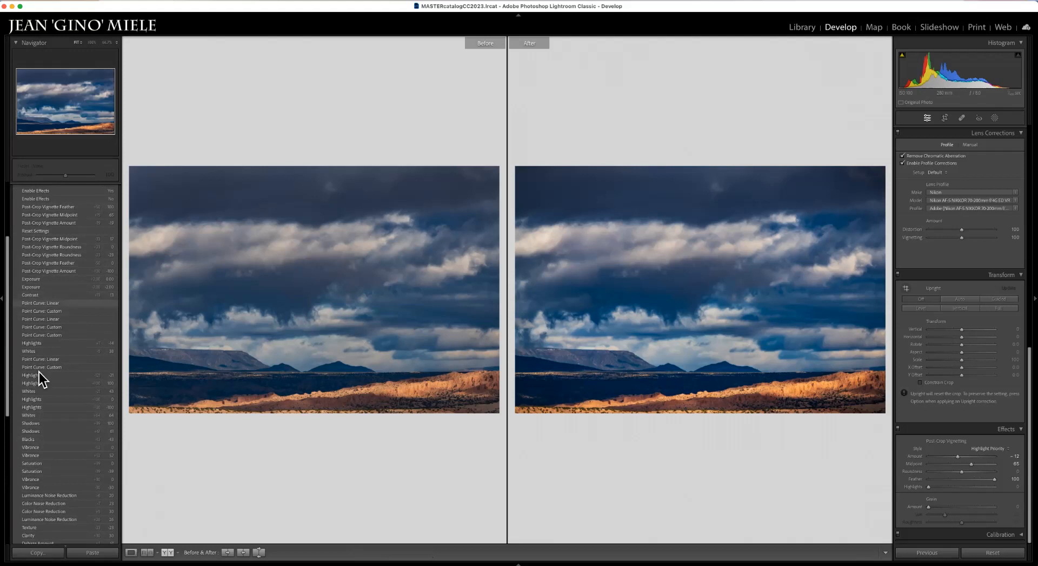
Copy the Import history state to Before, compare it side by side with and without the side panels, and return to the single-photo view.
drag(7, 348, 7, 475)
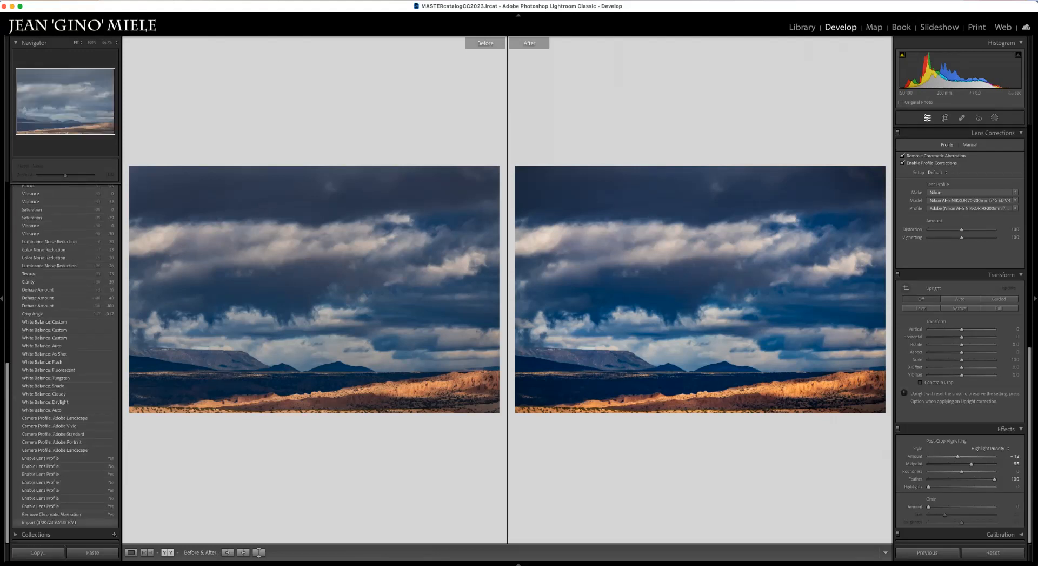
right_click(82, 522)
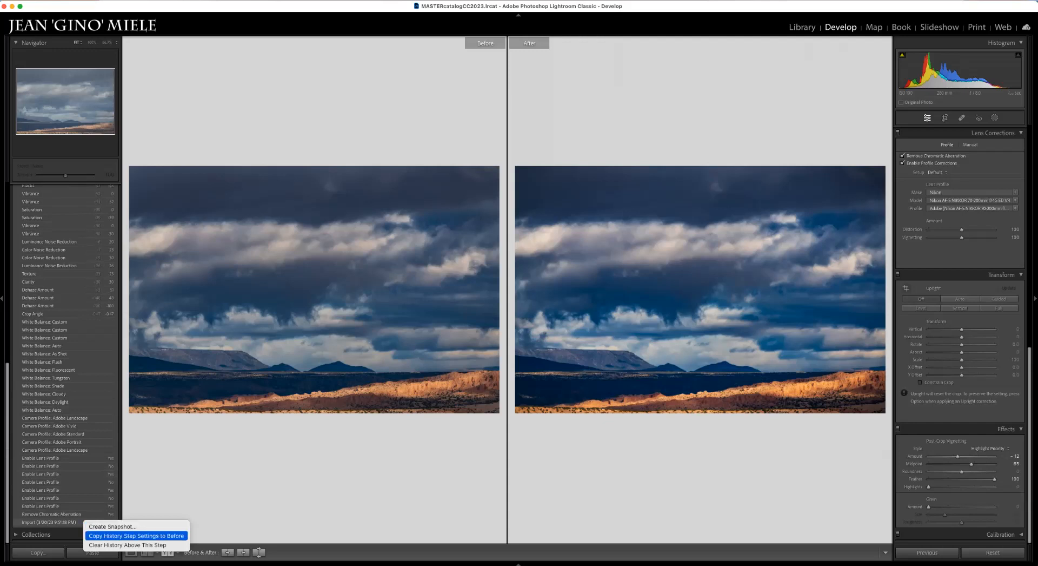
click(135, 535)
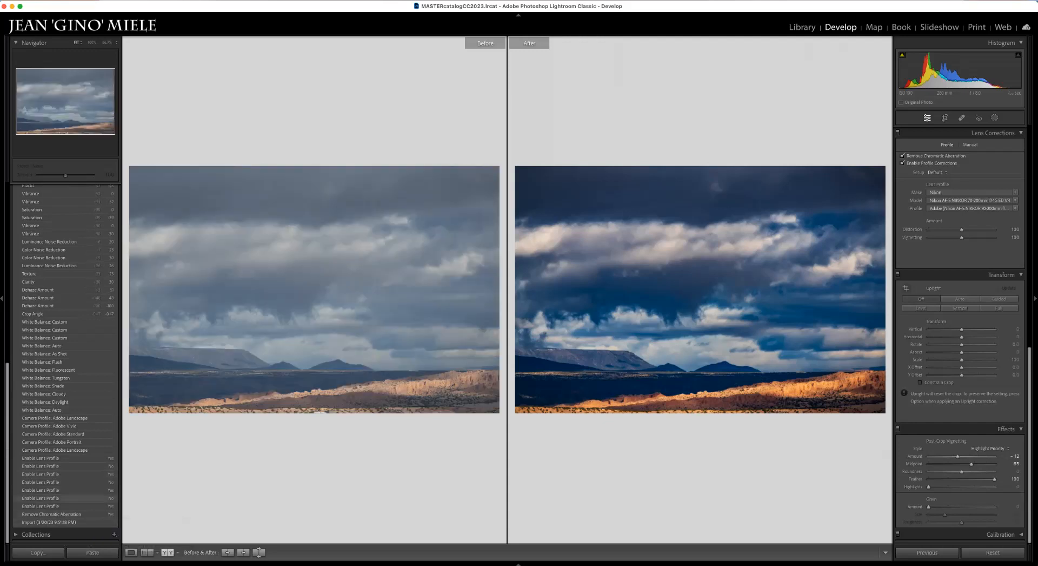
key(Tab)
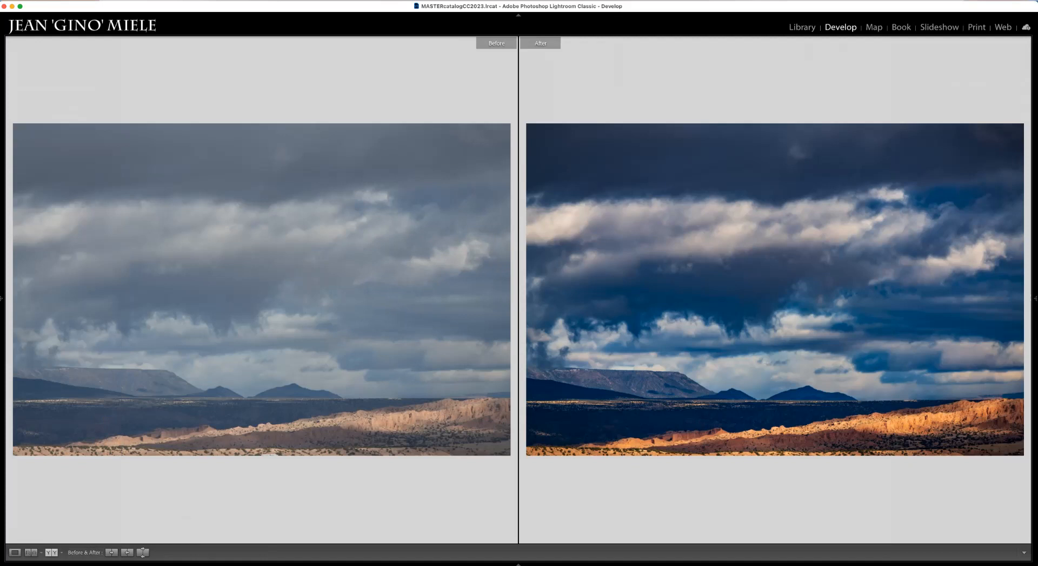
key(Tab)
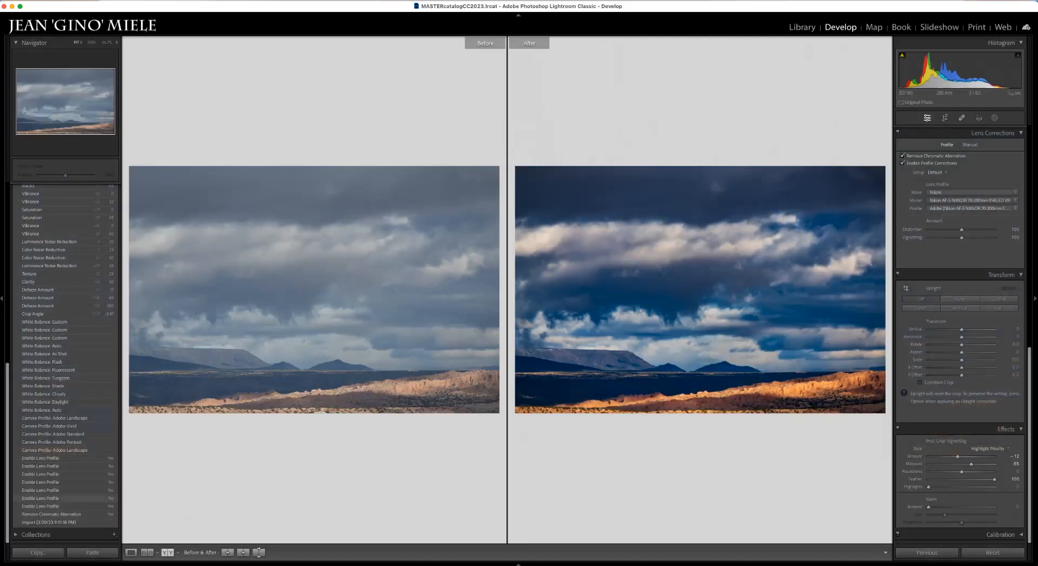
drag(8, 373, 8, 192)
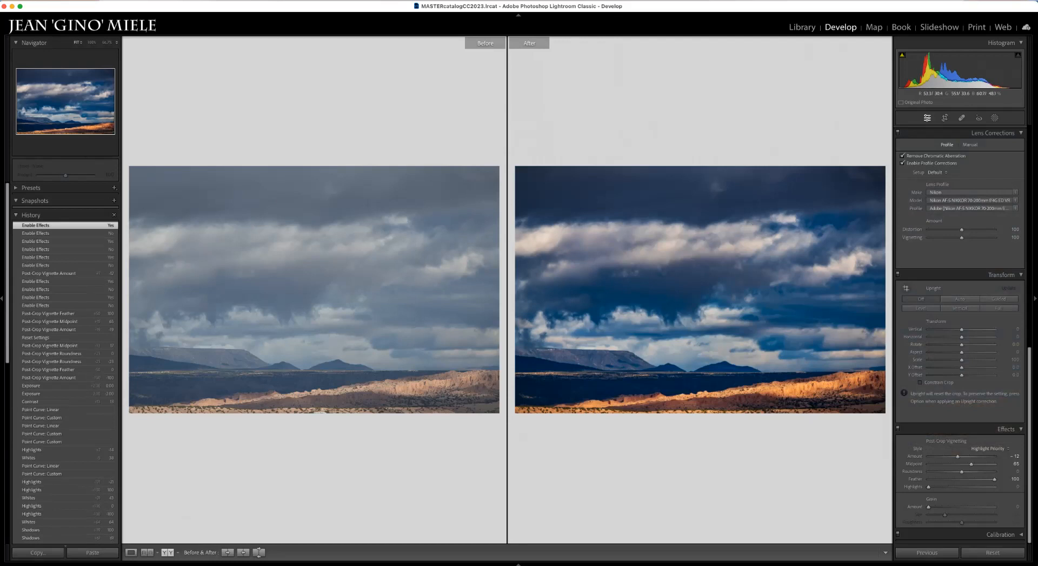
key(y)
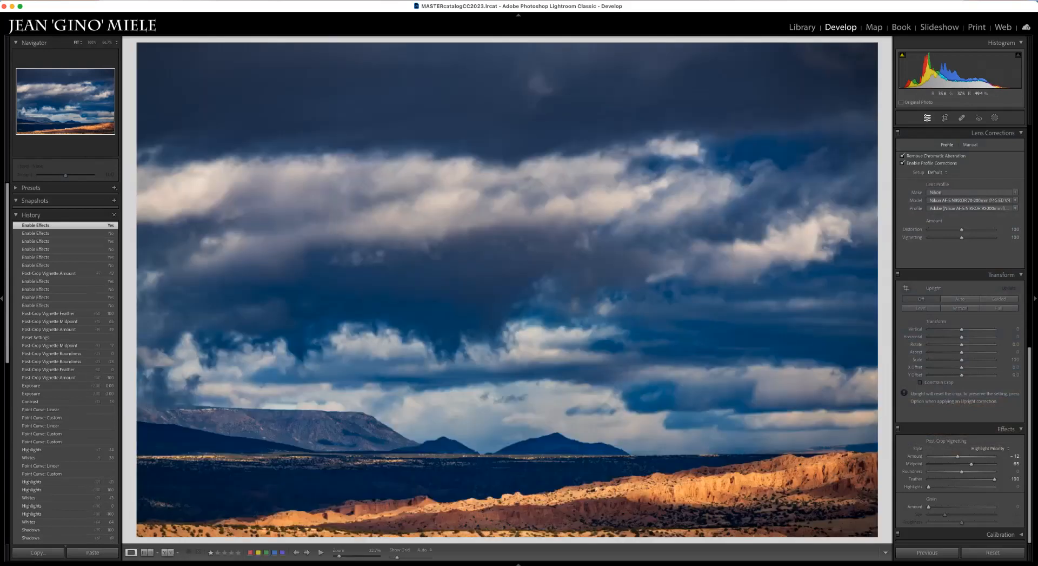
View the masking tools' options for adding a new mask, and return to the global adjustments.
scroll(960, 324, up, 10)
scroll(960, 324, up, 2)
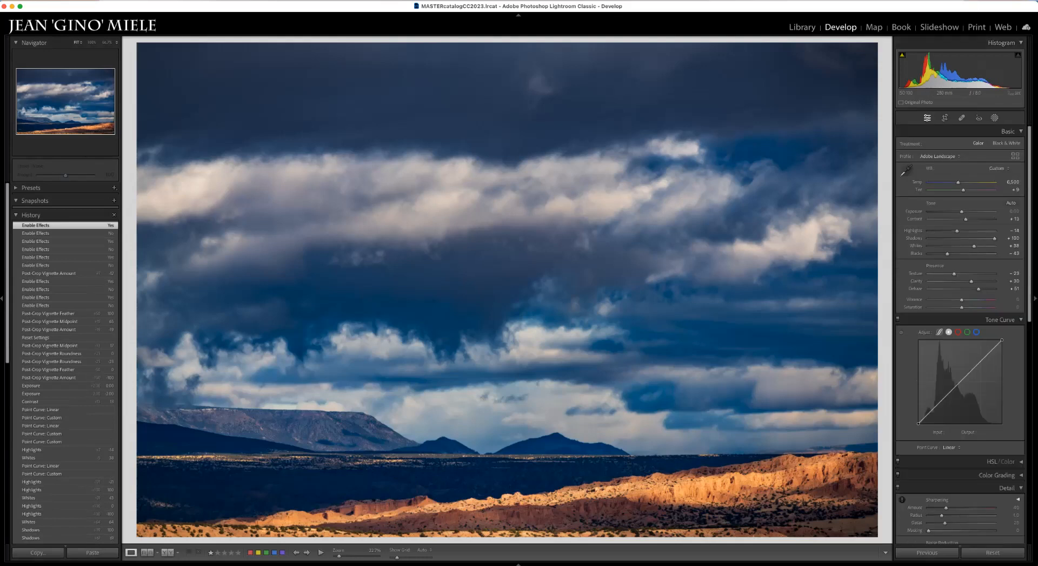
click(995, 117)
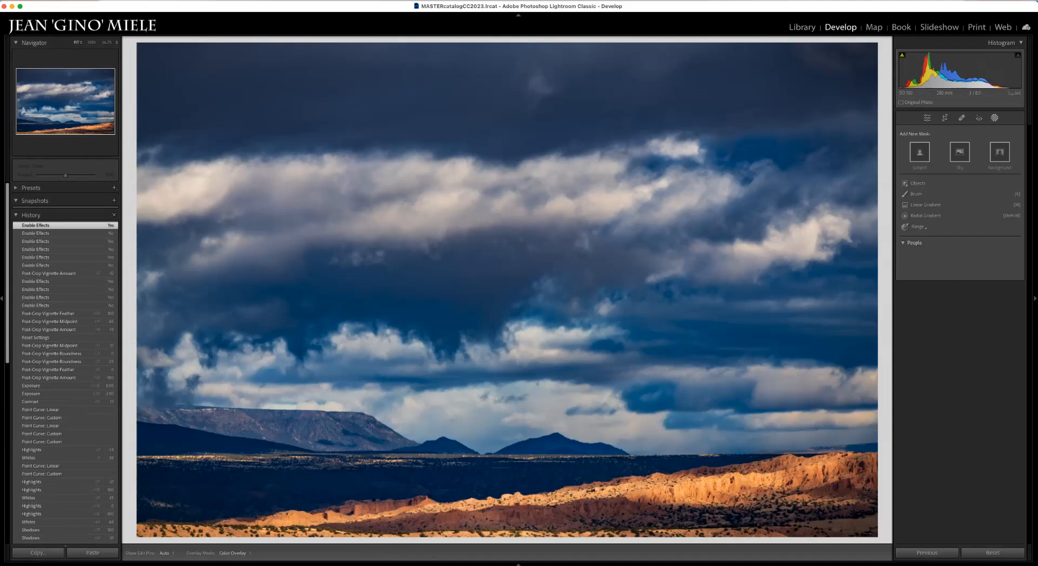
click(995, 117)
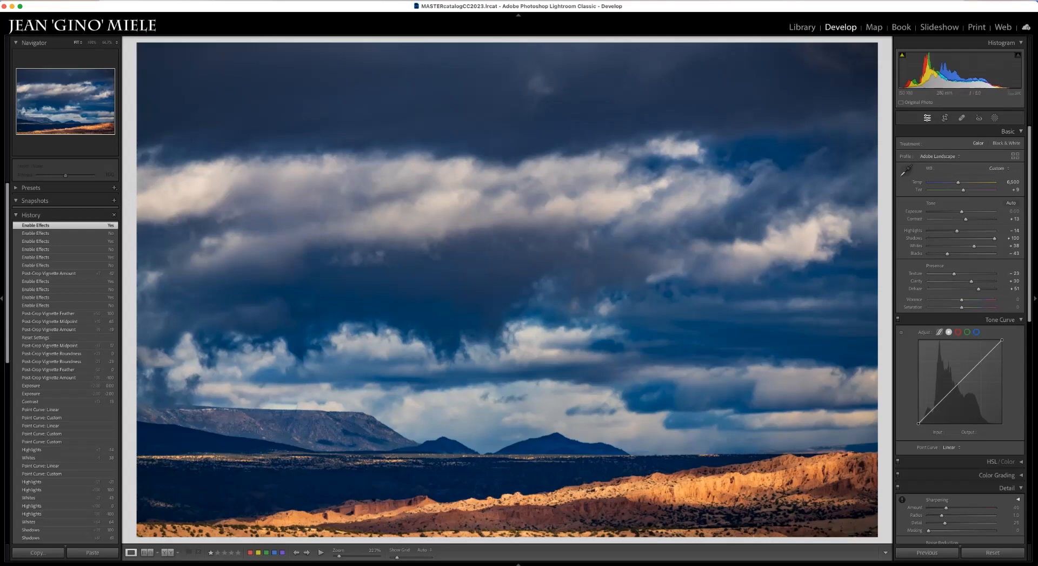
Review the global adjustments from Basic through Effects, collapsing the Transform section.
scroll(961, 335, down, 5)
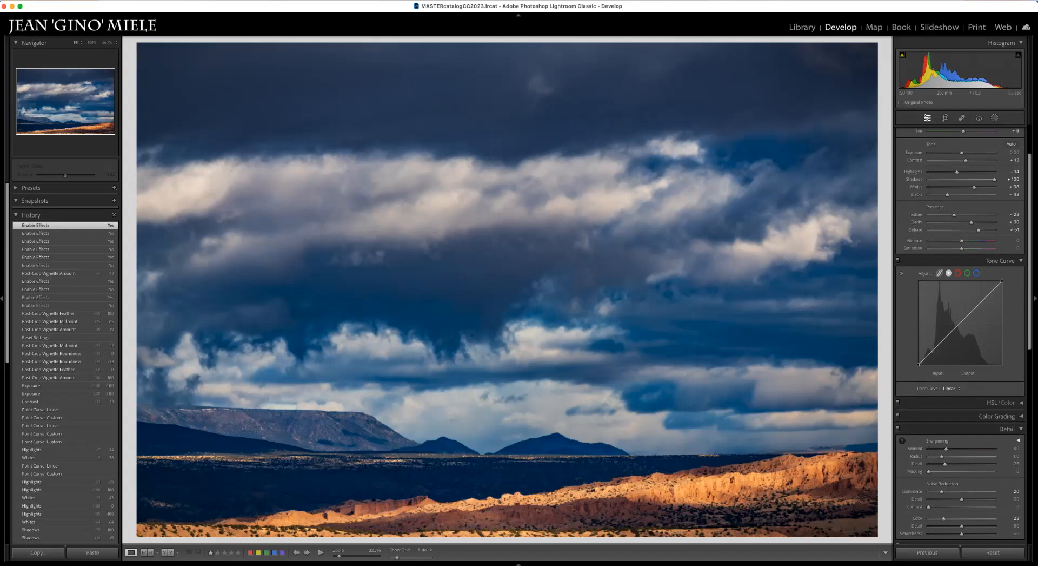
scroll(960, 335, up, 1)
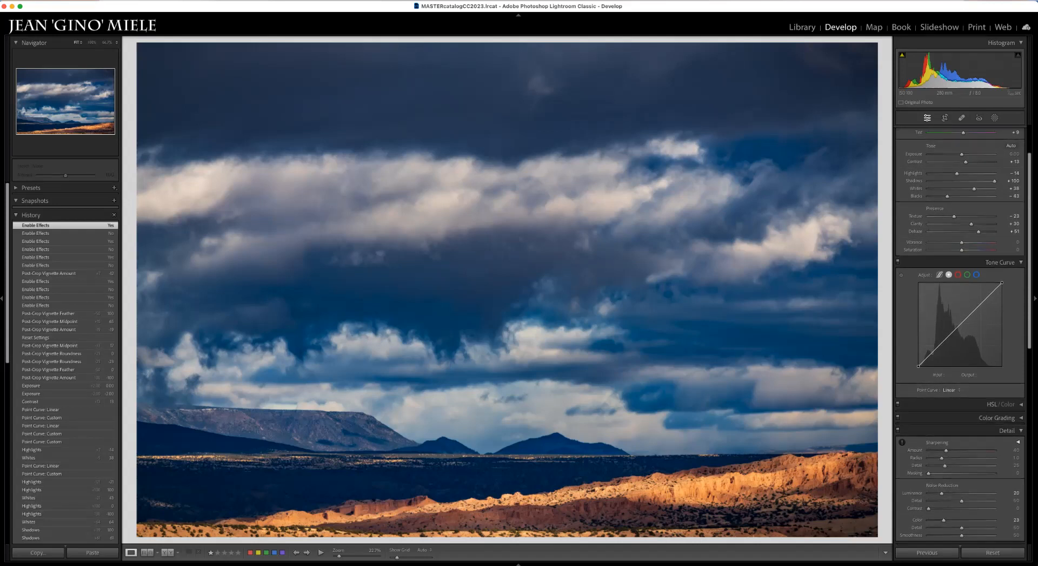
scroll(960, 336, down, 7)
scroll(960, 336, down, 1)
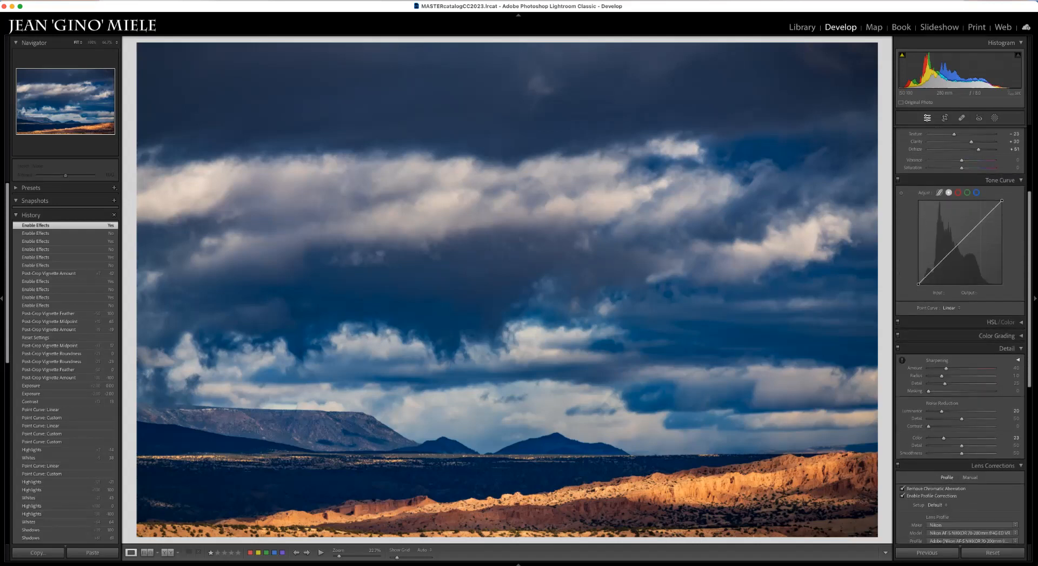
scroll(960, 335, down, 15)
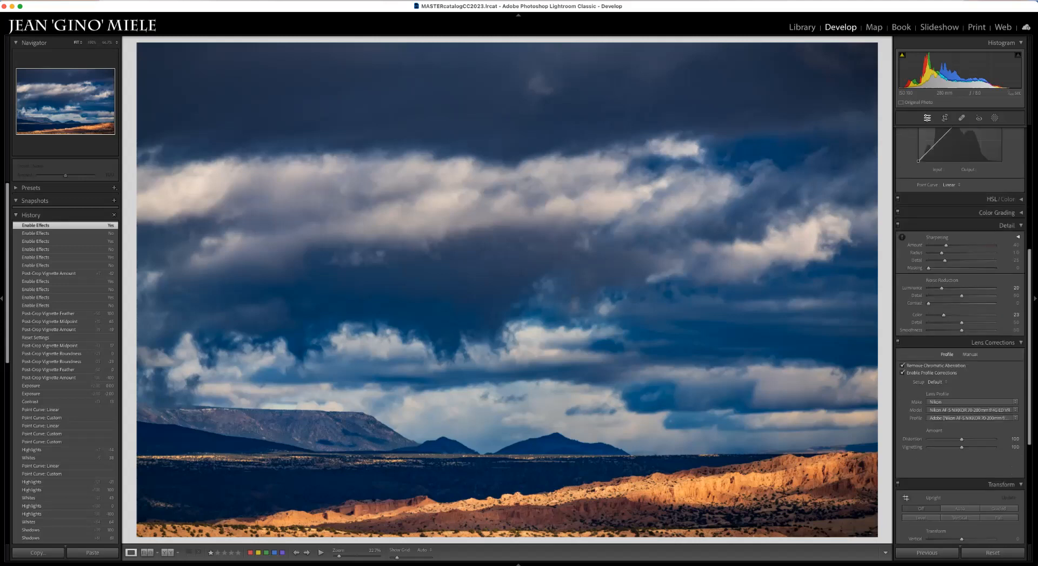
scroll(960, 336, down, 13)
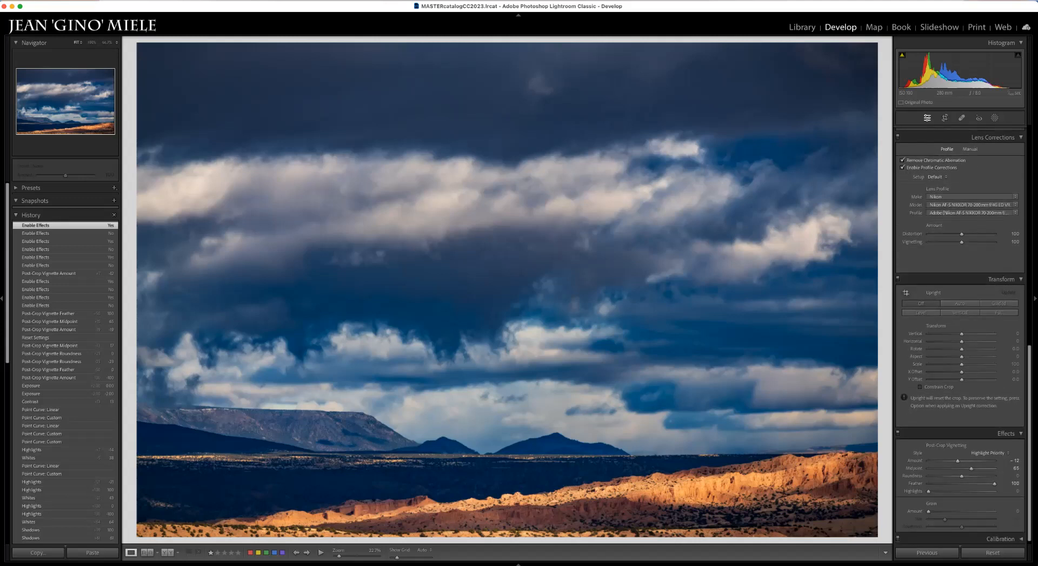
click(1001, 274)
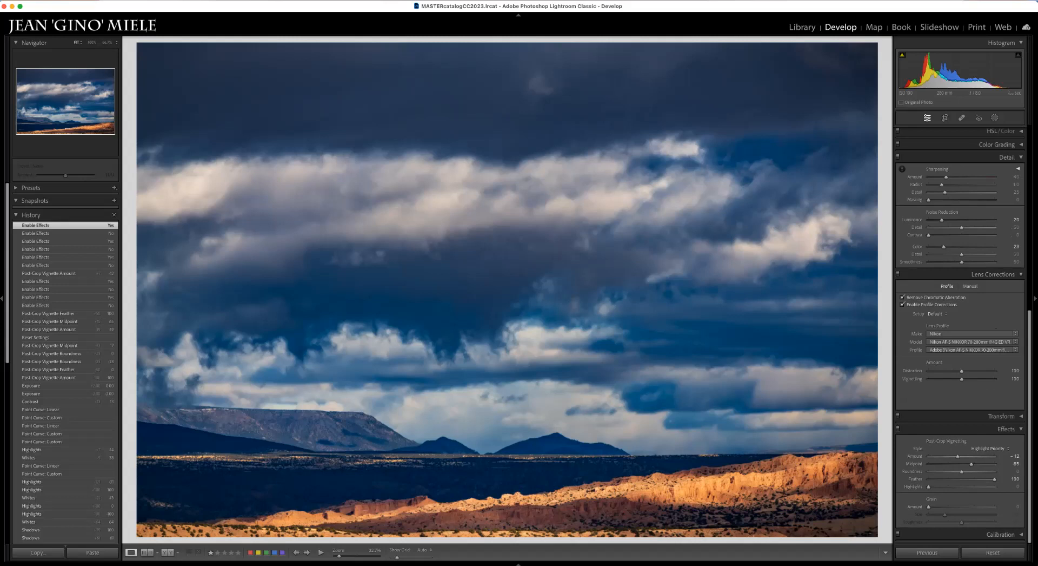
scroll(960, 335, up, 20)
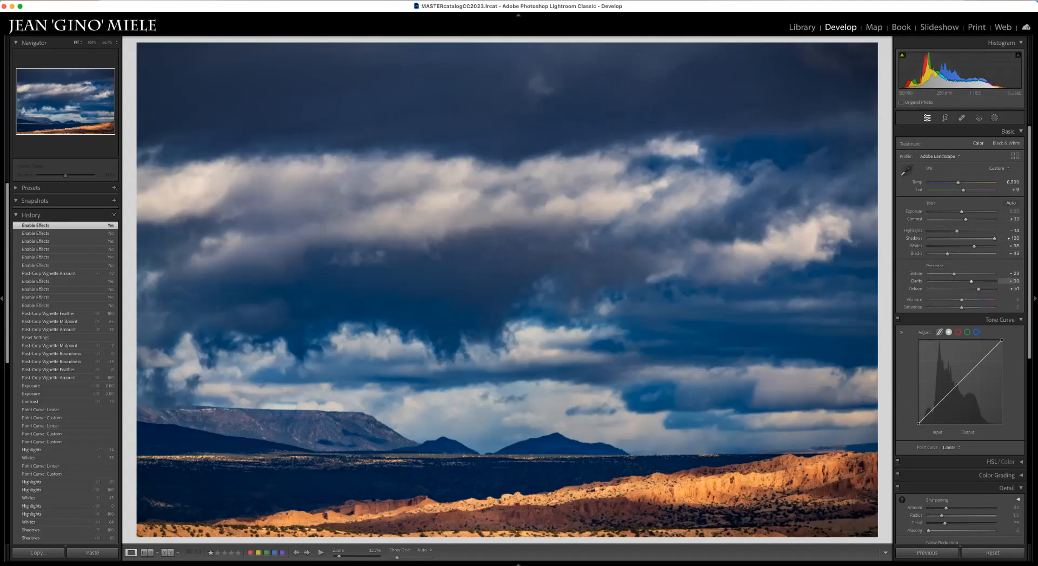
Set Dehaze to +52, and compare the result with the preceding history state and the Before view.
drag(972, 289, 978, 288)
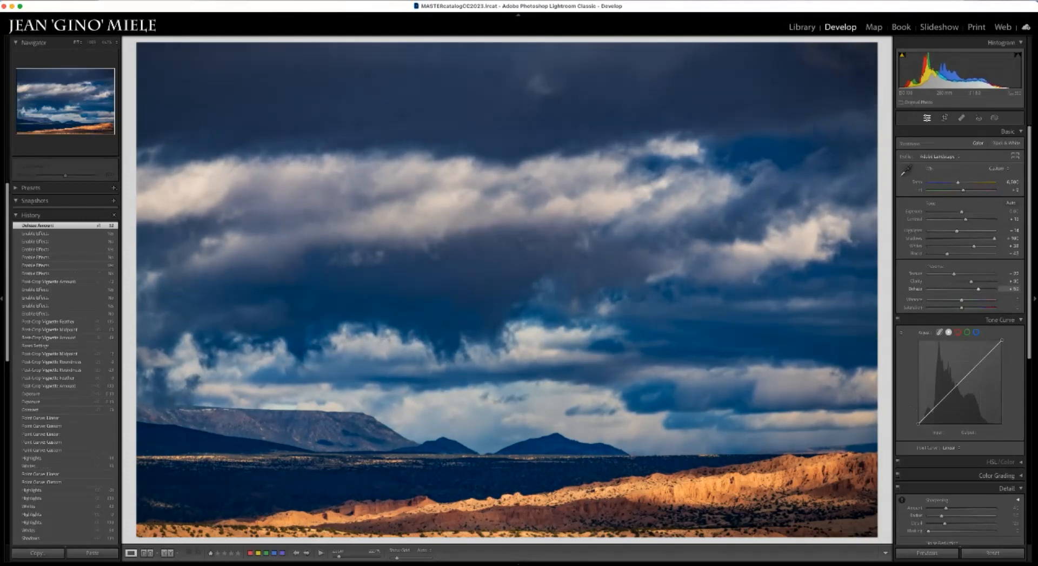
click(58, 233)
click(57, 227)
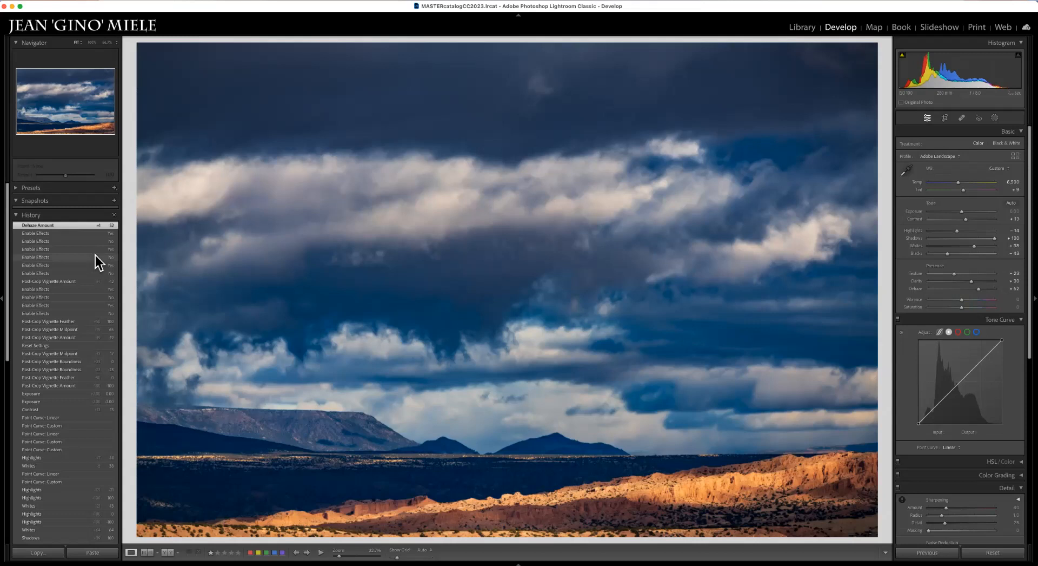
key(backslash)
key(backslash)
Try a Sky mask with its Exposure reset and Temp warmed strongly, and revert to the Dehaze Amount history state.
key(shift+w)
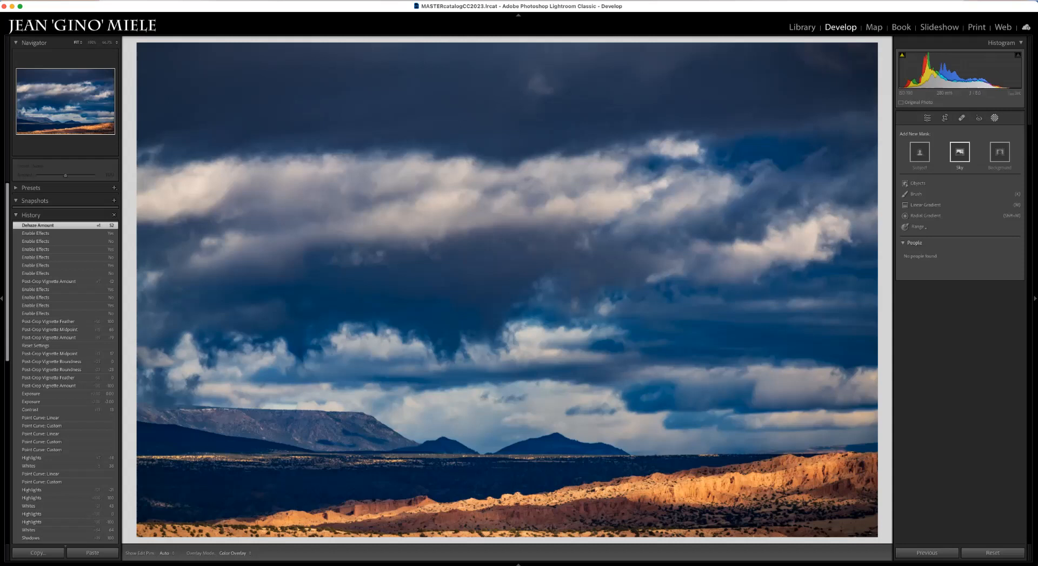
click(960, 152)
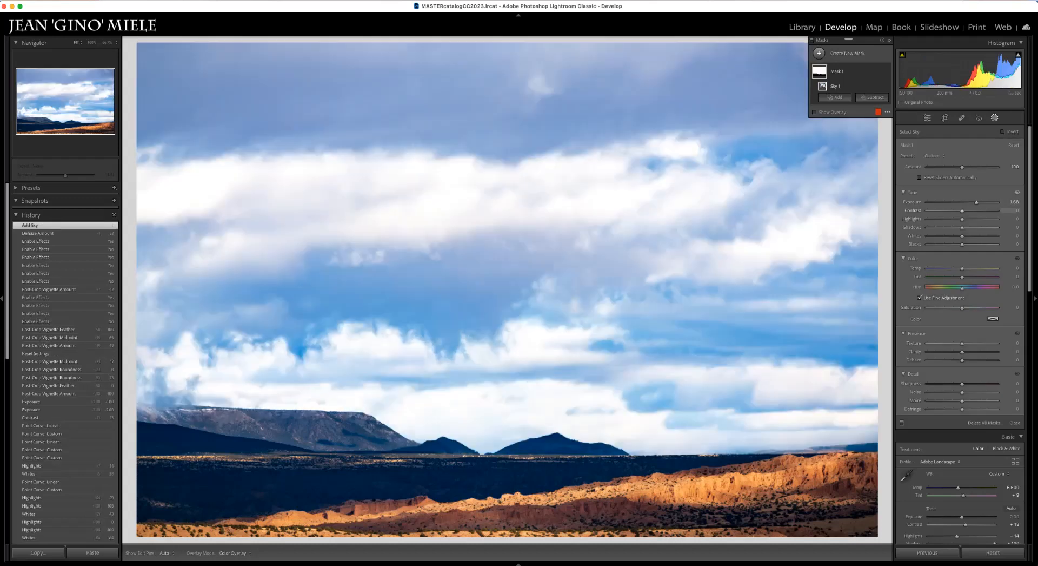
mouse_move(977, 202)
mouse_down()
mouse_move(946, 203)
mouse_move(983, 202)
mouse_move(961, 202)
mouse_up()
double_click(962, 202)
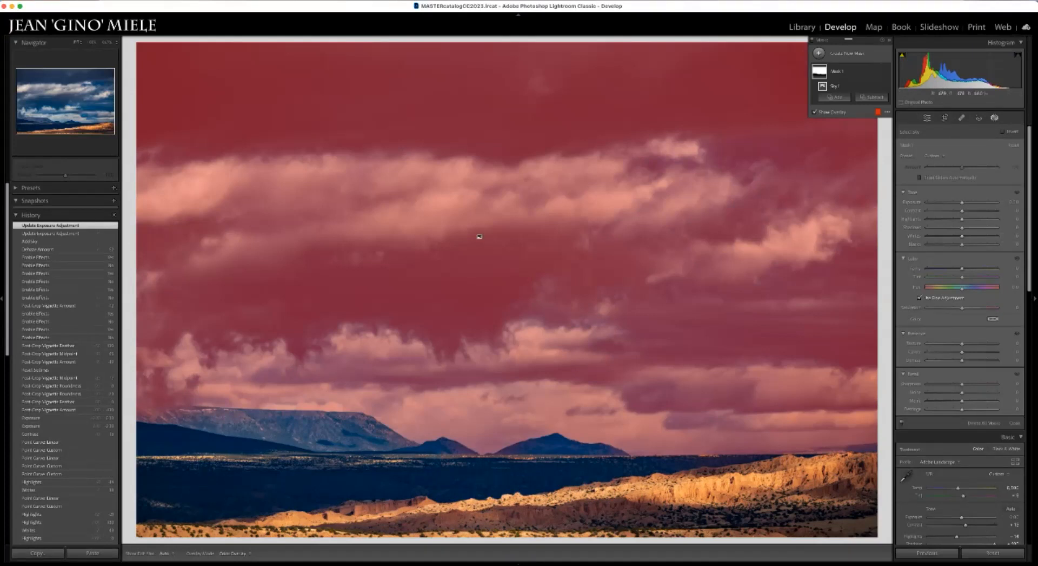
mouse_move(962, 268)
mouse_down()
mouse_move(938, 269)
mouse_move(976, 269)
mouse_up()
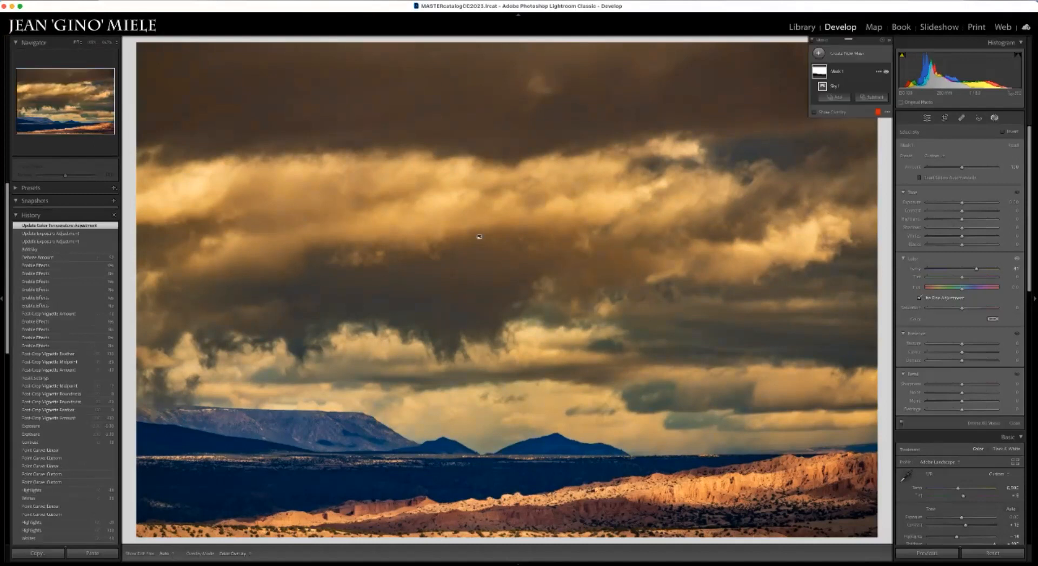
click(56, 258)
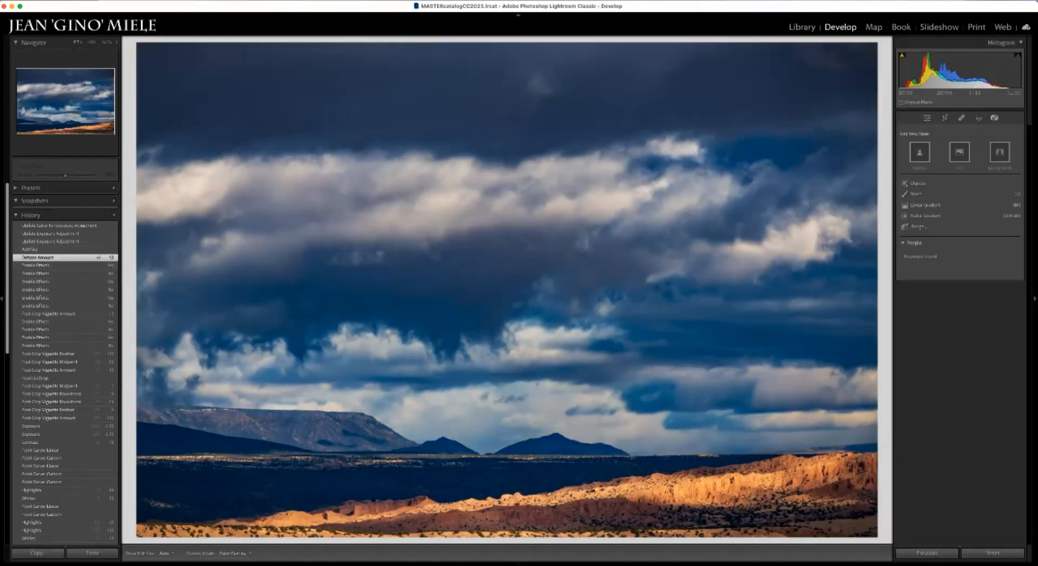
Add a linear gradient mask fading from mid-sky down to the horizon, and check its coverage with the mask overlay.
key(m)
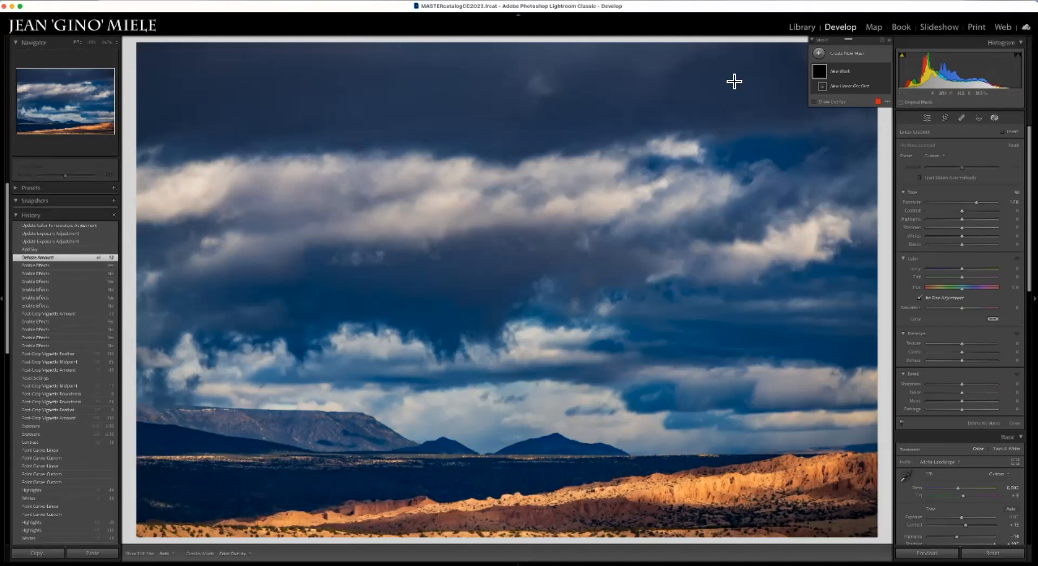
mouse_move(512, 242)
mouse_down()
mouse_move(552, 452)
mouse_move(511, 447)
mouse_move(487, 318)
mouse_move(542, 385)
mouse_move(542, 453)
mouse_move(557, 387)
mouse_move(542, 455)
mouse_move(581, 453)
mouse_move(617, 384)
mouse_move(432, 432)
mouse_move(473, 465)
mouse_move(509, 463)
mouse_move(510, 431)
mouse_move(509, 458)
mouse_up()
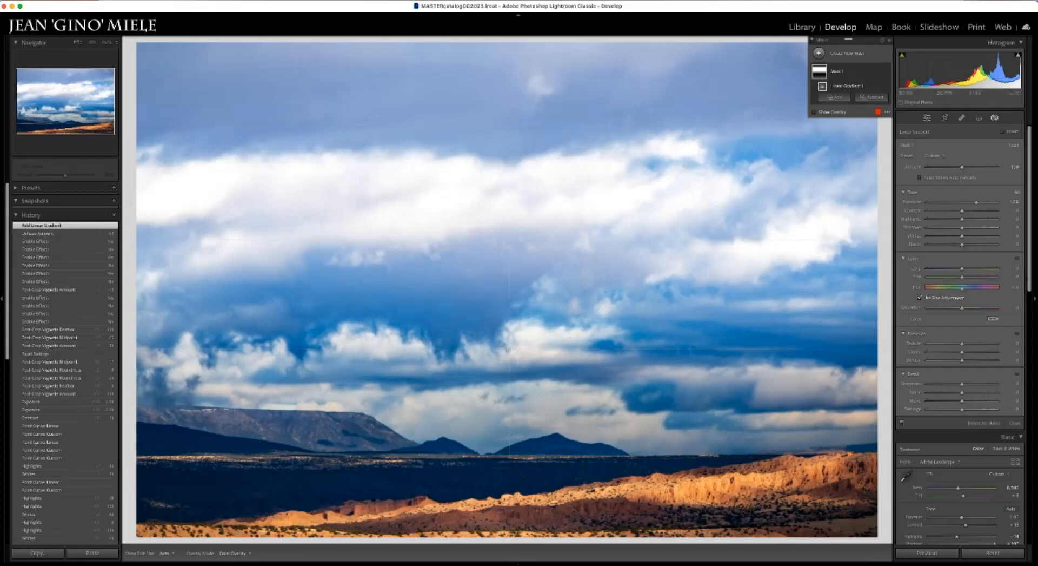
key(o)
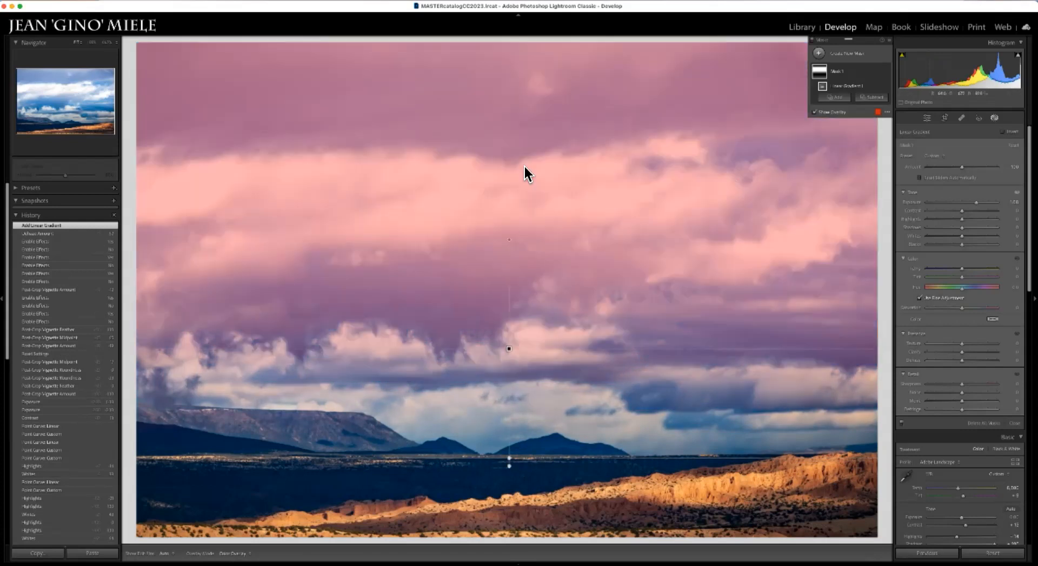
key(o)
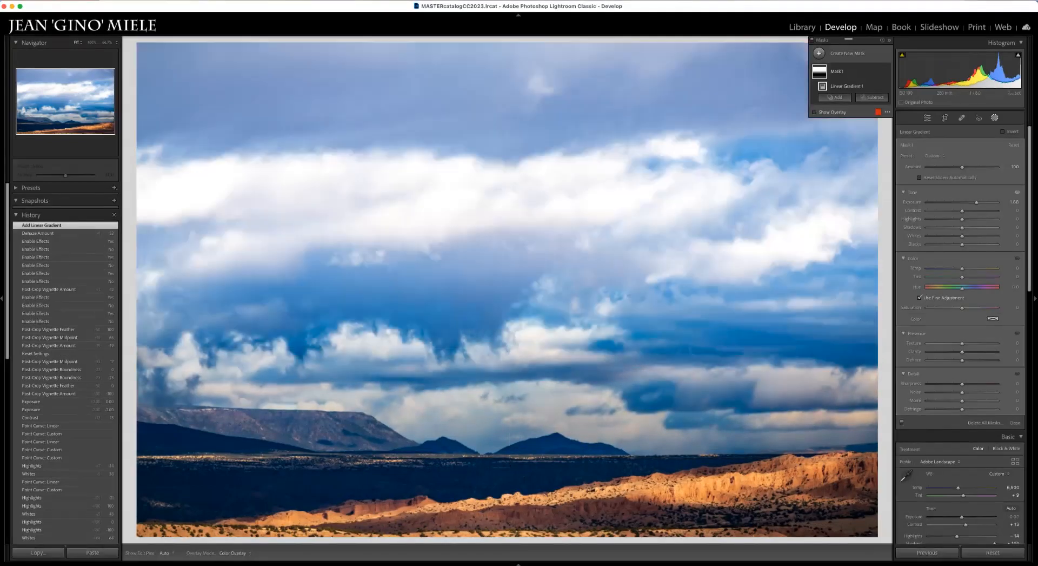
Reset the linear gradient's Exposure and lower it to about -0.69 to darken the upper sky.
key(o)
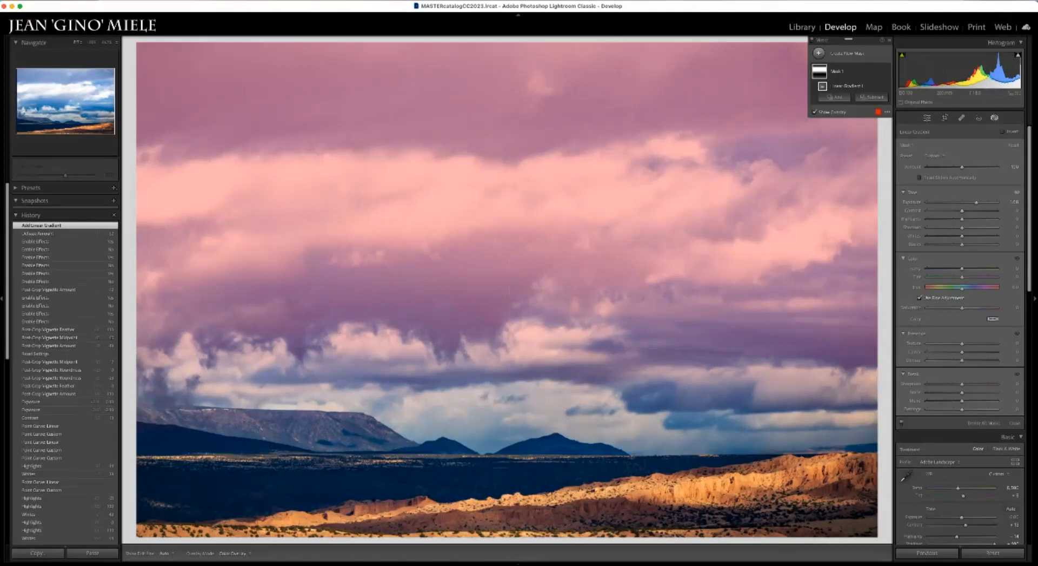
double_click(976, 202)
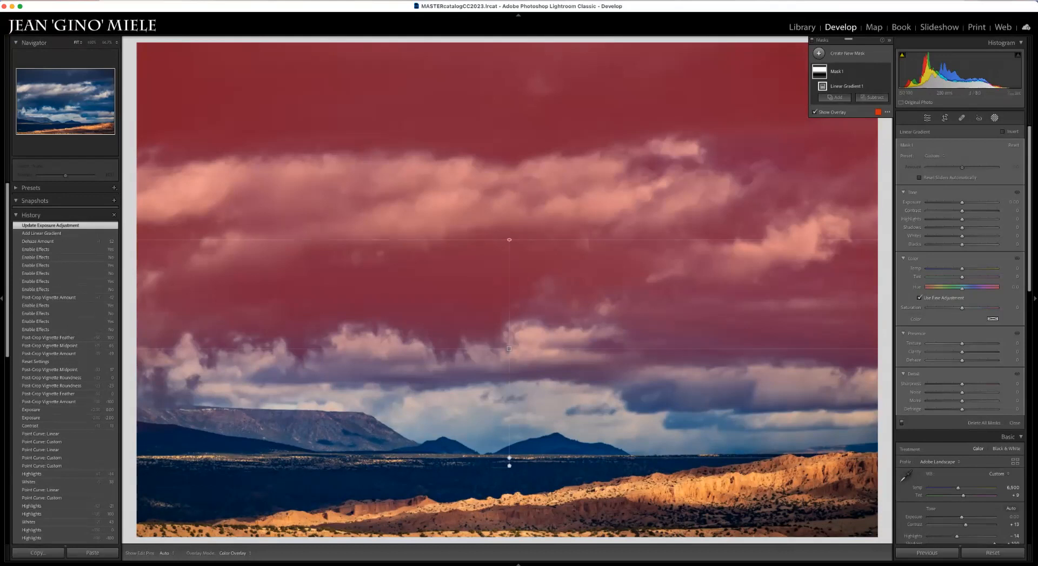
drag(962, 202, 956, 202)
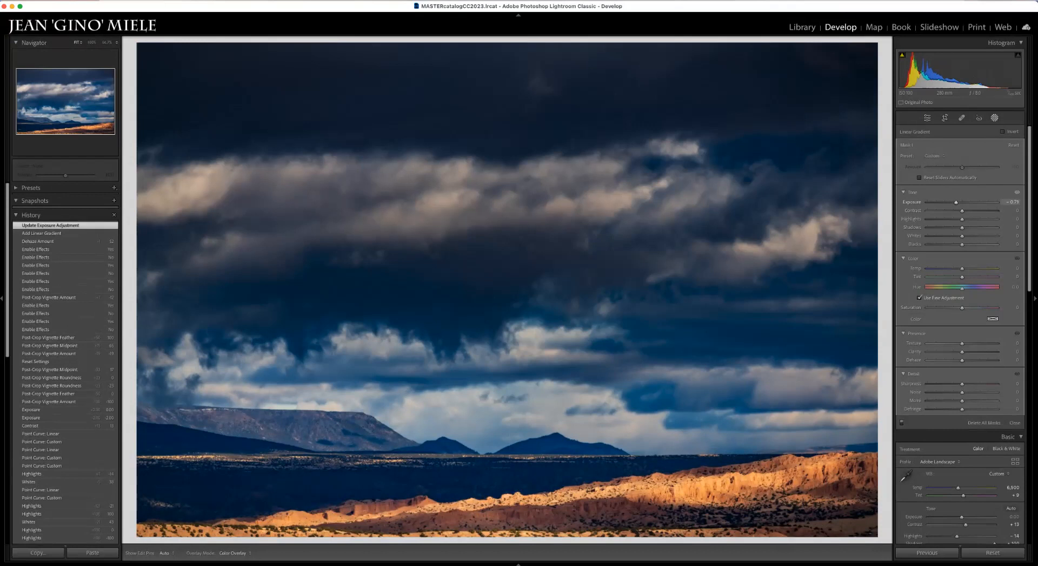
drag(956, 202, 956, 202)
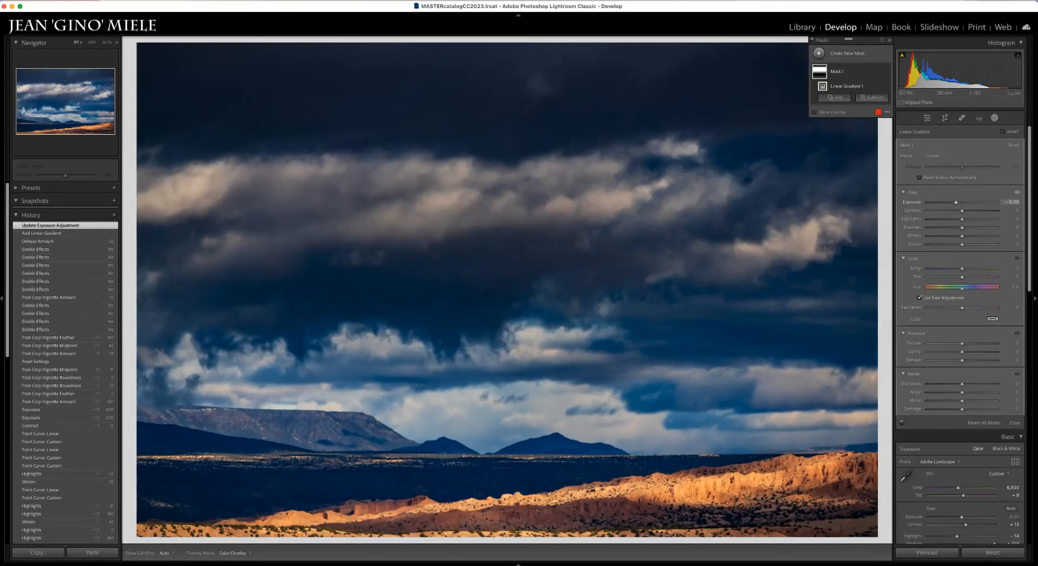
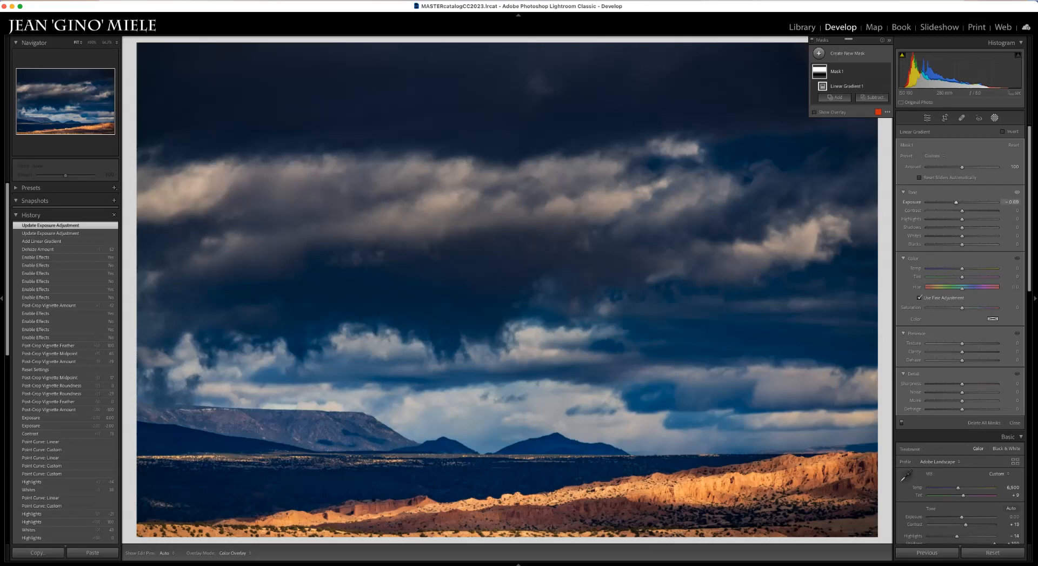
Fine-tune the linear gradient's Exposure through darker and lighter values, settling on -0.29.
click(1013, 202)
text(-1.39)
key(Return)
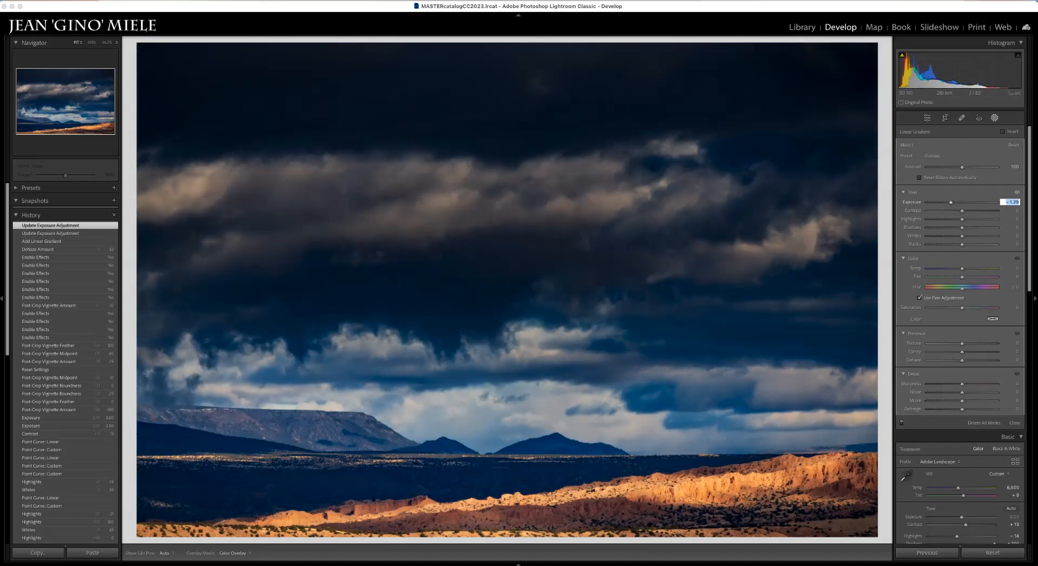
text(-0.39)
key(Return)
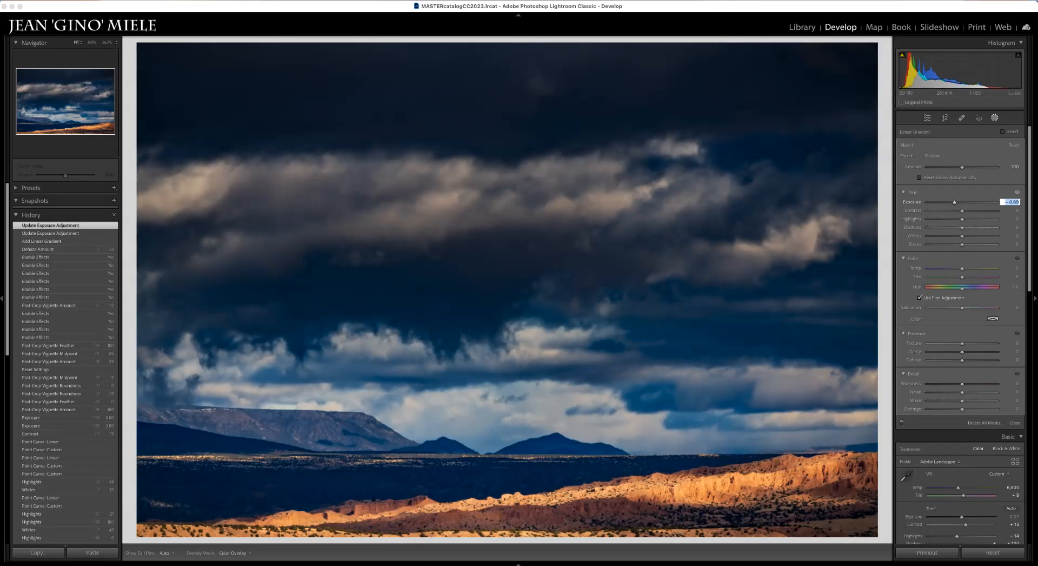
text(-0.29)
key(Return)
key(Up)
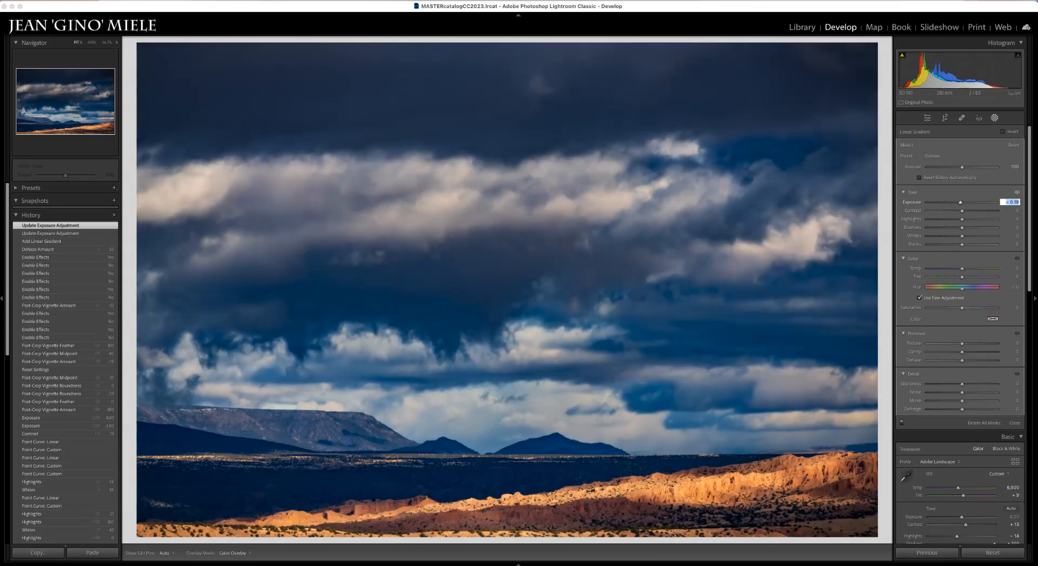
key(Up)
key(Up)
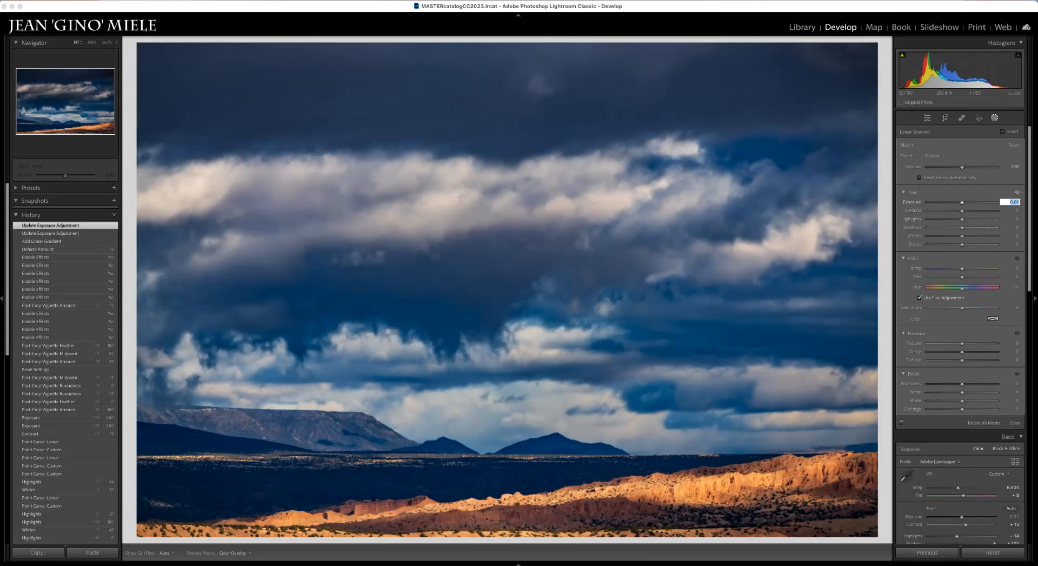
key(Down)
key(Down)
key(Down)
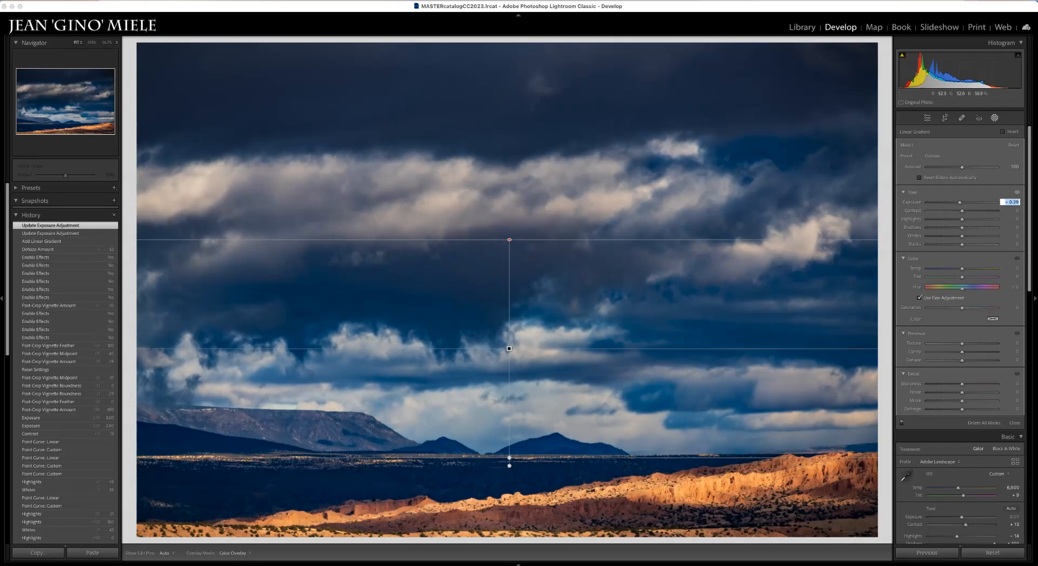
Try warming the gradient's Temp and reset it, and lower Contrast to about -33, Highlights to about -66 and Shadows to about -22.
mouse_move(962, 269)
mouse_down()
mouse_move(948, 268)
mouse_move(968, 268)
mouse_up()
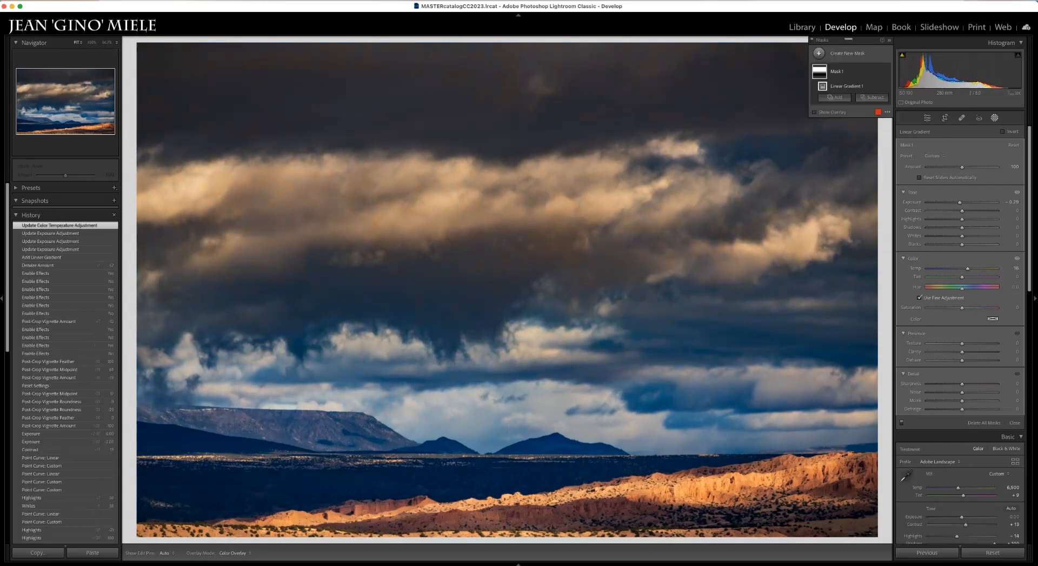
double_click(968, 268)
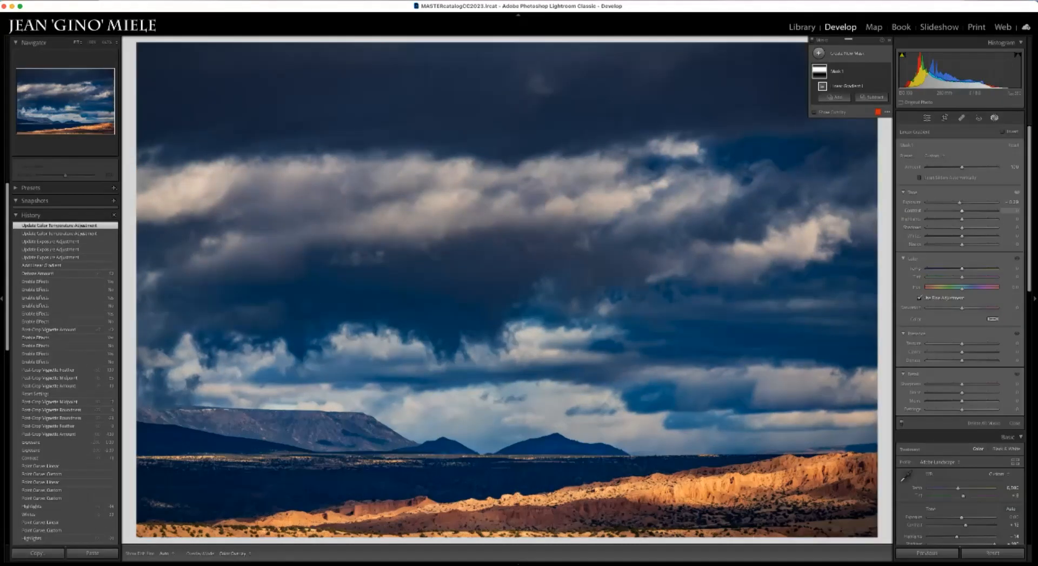
mouse_move(962, 210)
mouse_down()
mouse_move(977, 210)
mouse_move(947, 210)
mouse_move(976, 219)
mouse_move(933, 218)
mouse_move(950, 211)
mouse_move(989, 227)
mouse_move(957, 227)
mouse_up()
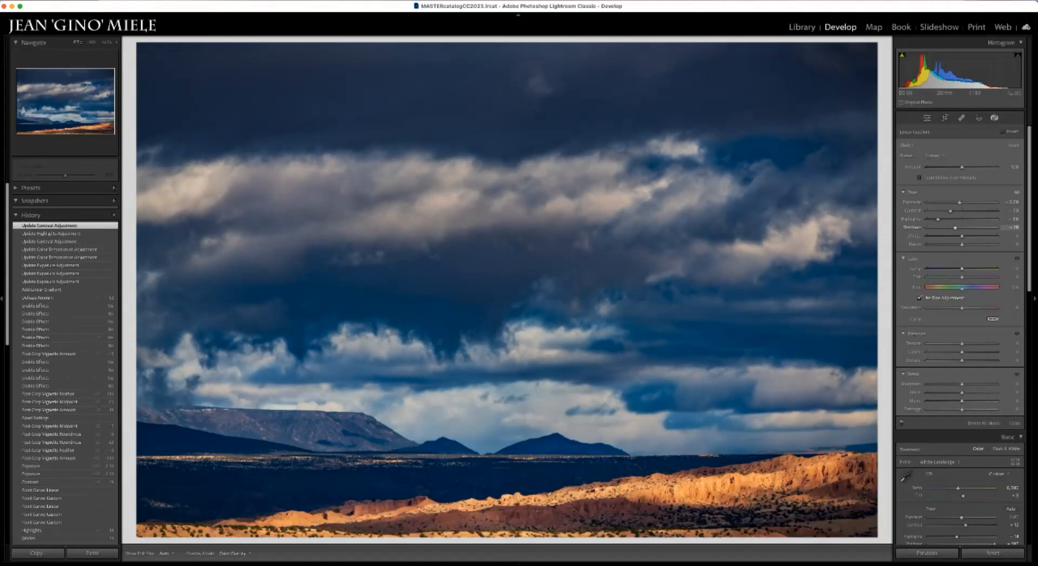
drag(955, 227, 955, 227)
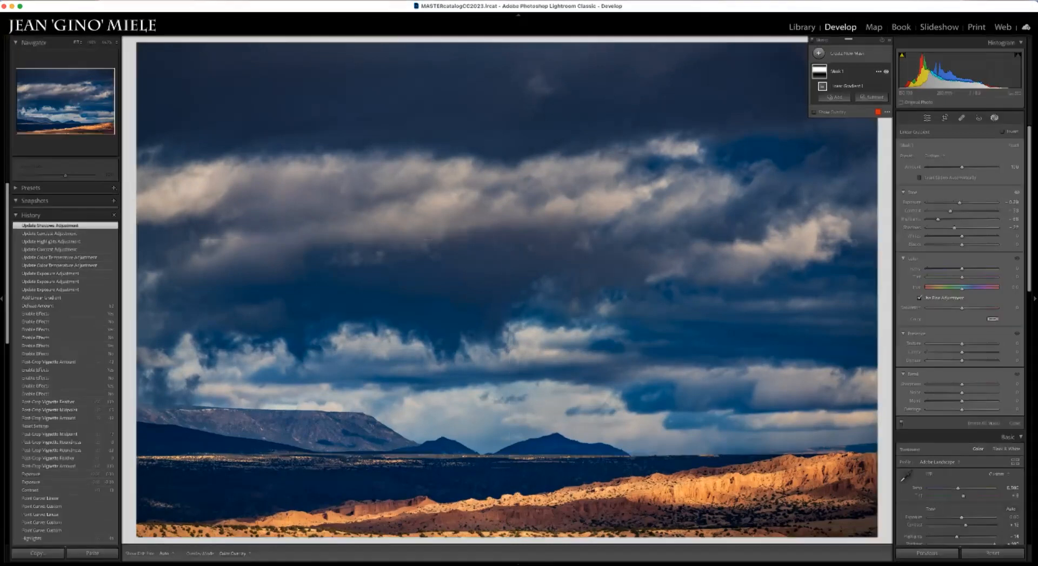
Hide and show the gradient mask repeatedly to compare the sky with and without it, leaving the mask shown.
click(886, 72)
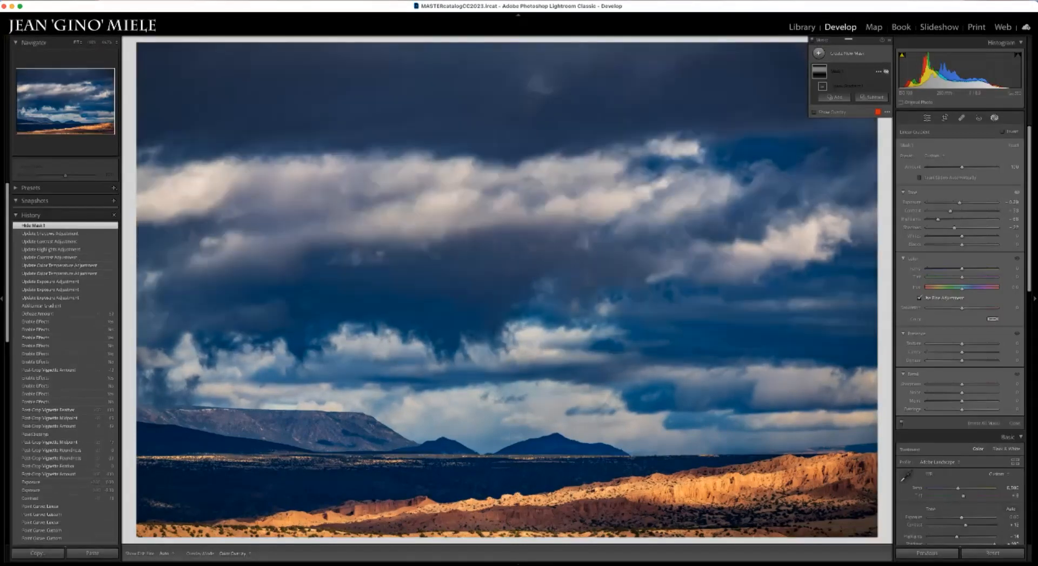
click(886, 71)
click(886, 71)
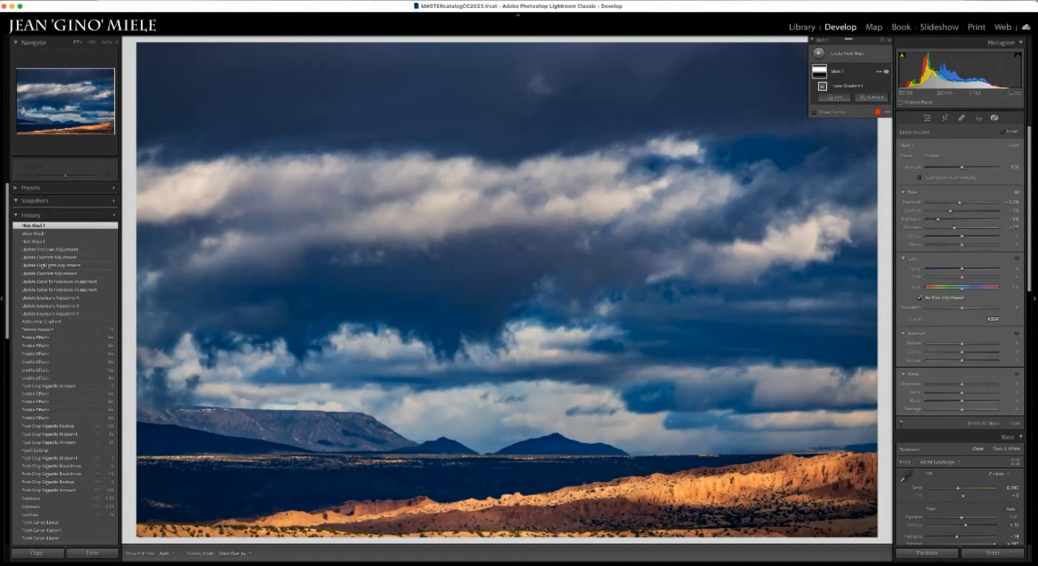
click(886, 72)
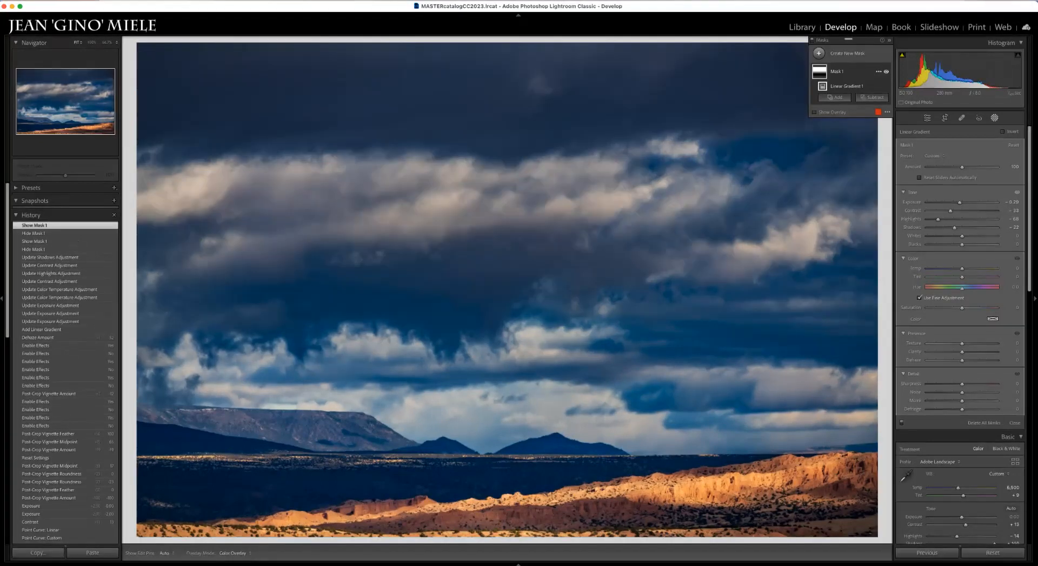
click(887, 72)
click(886, 72)
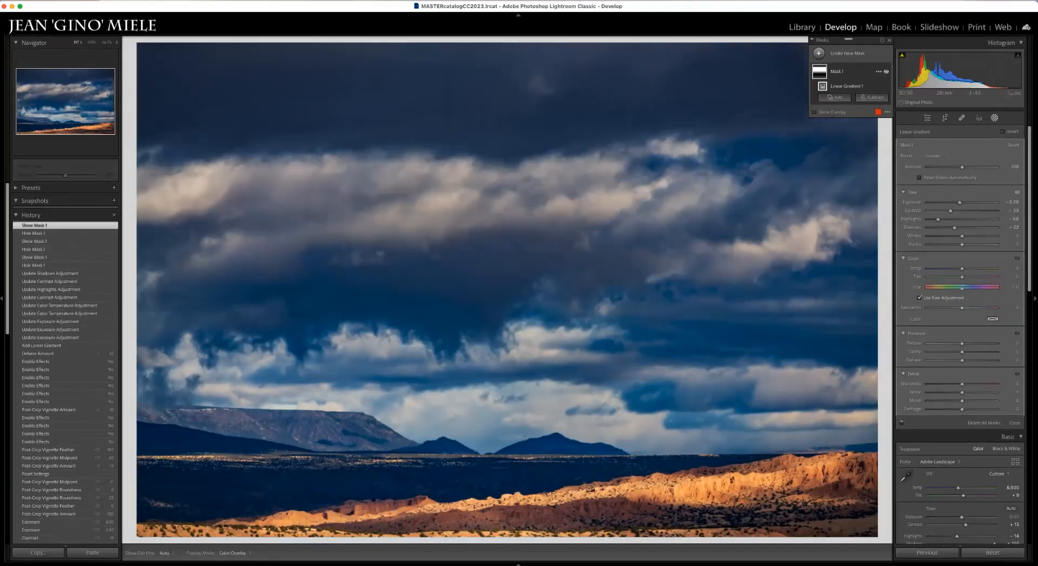
click(886, 71)
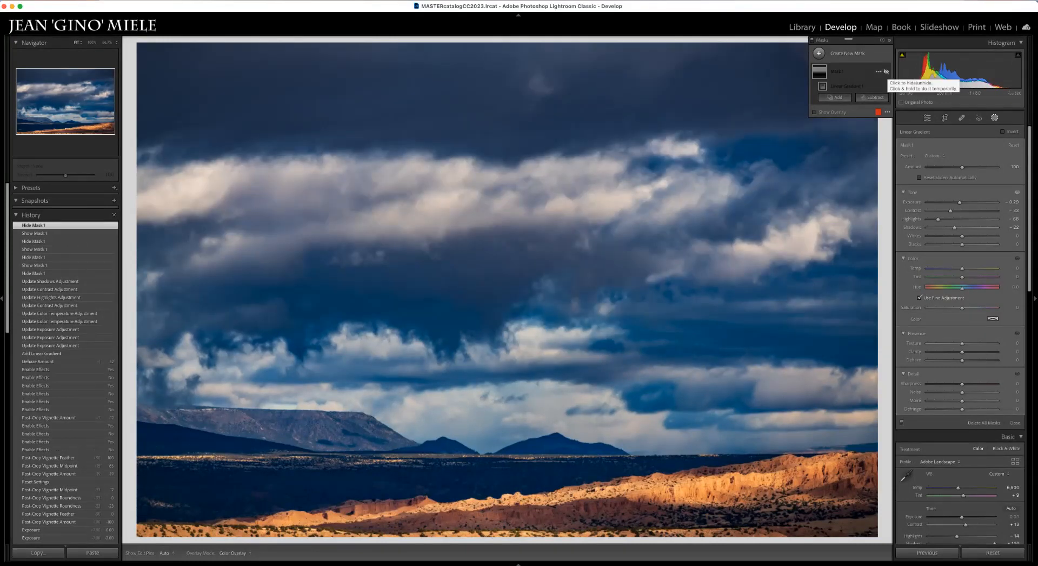
click(886, 71)
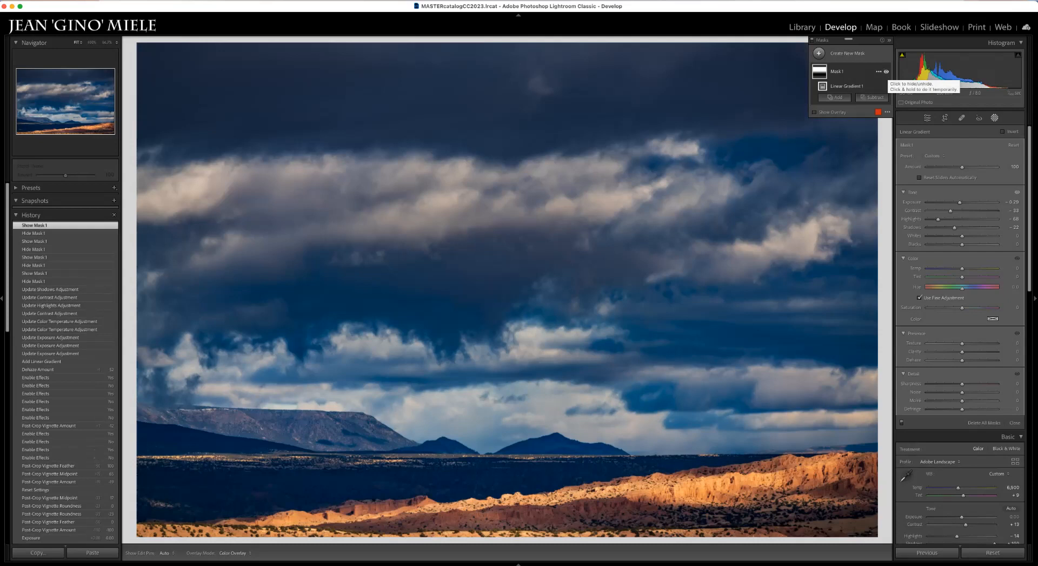
click(886, 71)
click(886, 71)
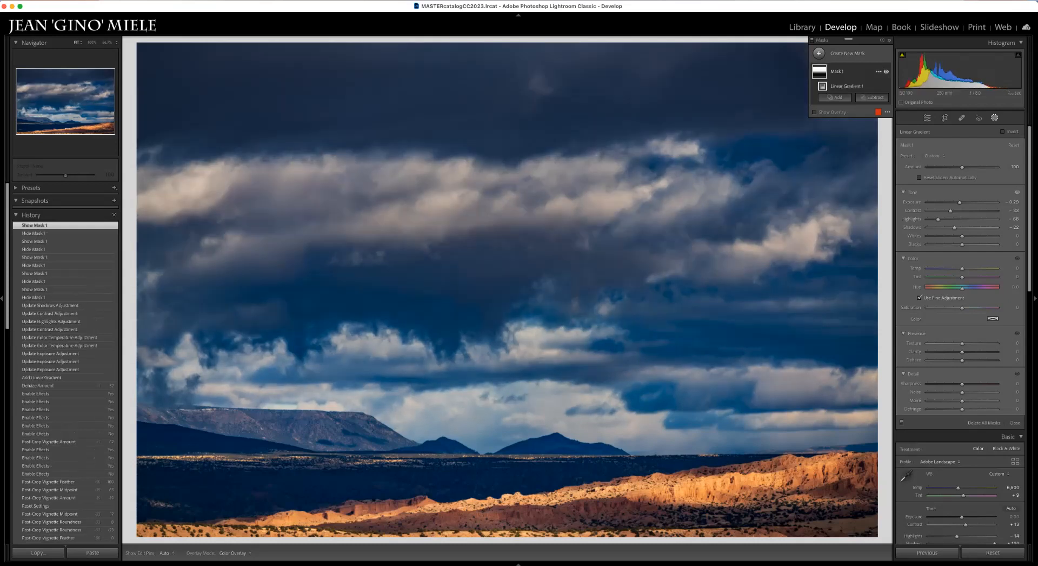
click(887, 71)
click(886, 72)
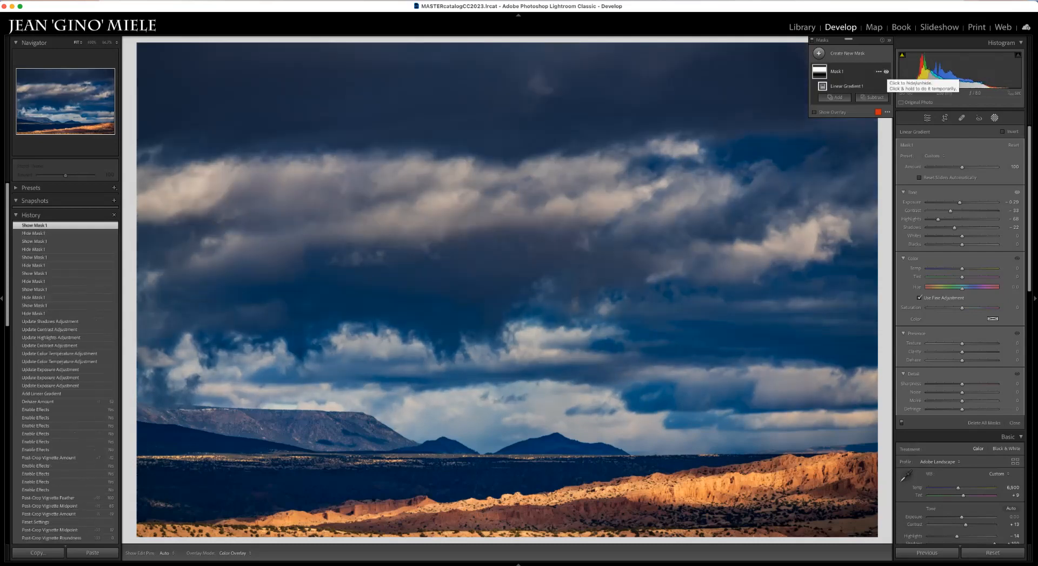
click(886, 72)
click(886, 71)
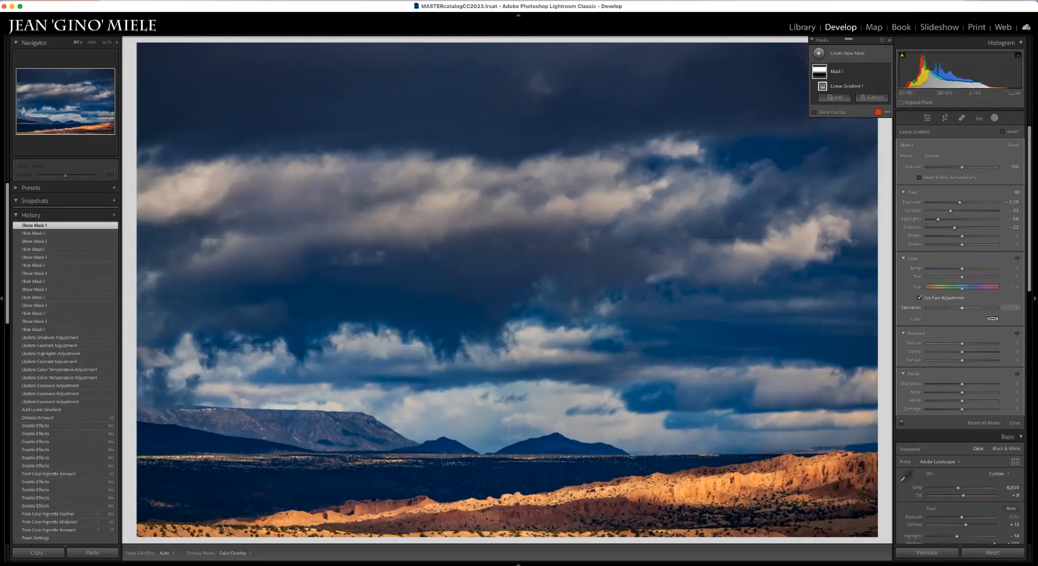
Try a stronger Dehaze on the gradient mask and reset it.
drag(962, 360, 981, 360)
double_click(981, 360)
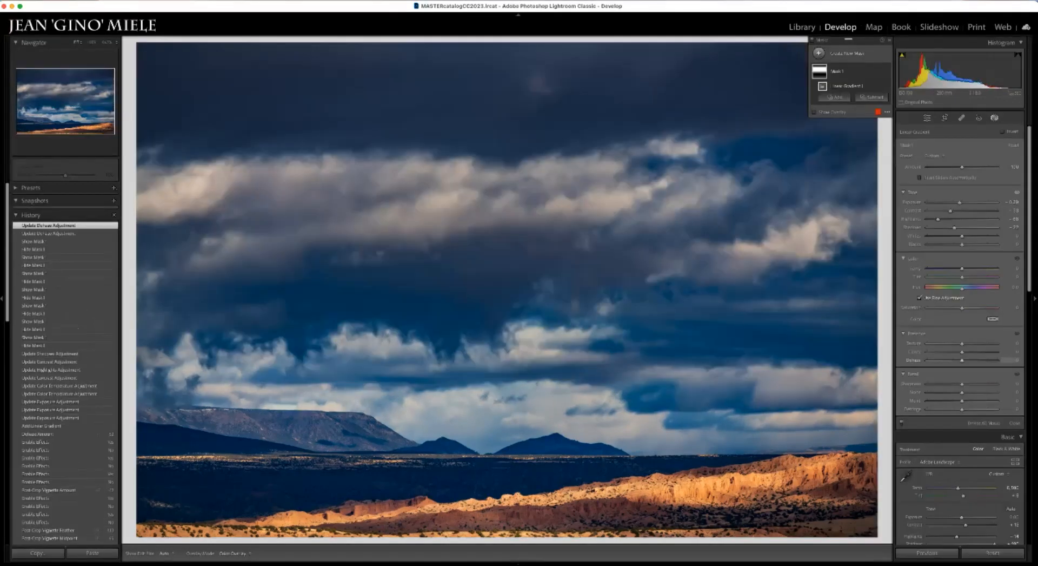
Reposition the linear gradient and narrow its fade to a short band, test the transition with Exposure at minimum, and undo that Exposure change.
mouse_move(514, 352)
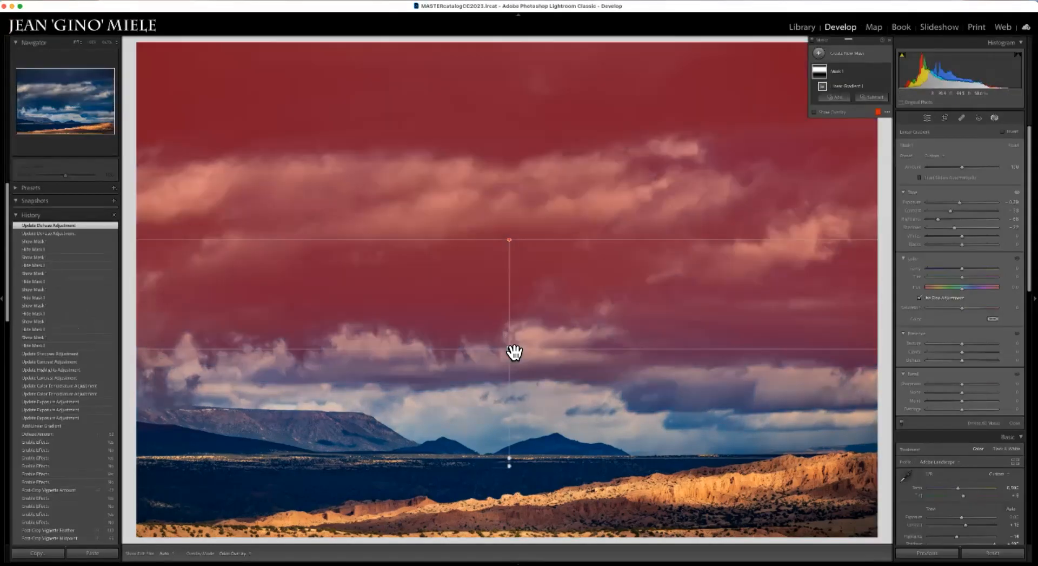
drag(514, 353, 452, 383)
drag(486, 264, 529, 261)
drag(528, 151, 506, 323)
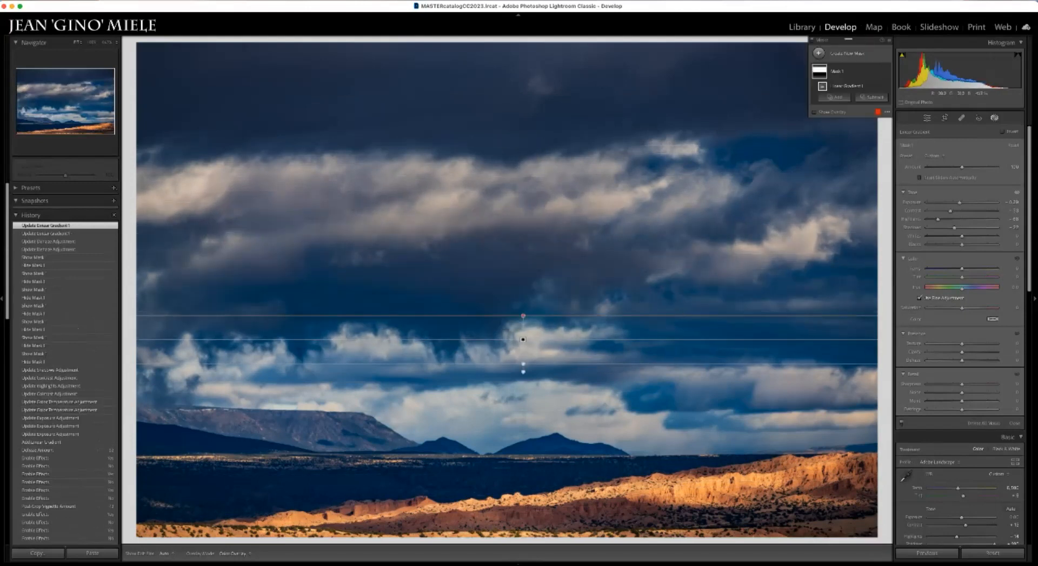
drag(960, 202, 927, 202)
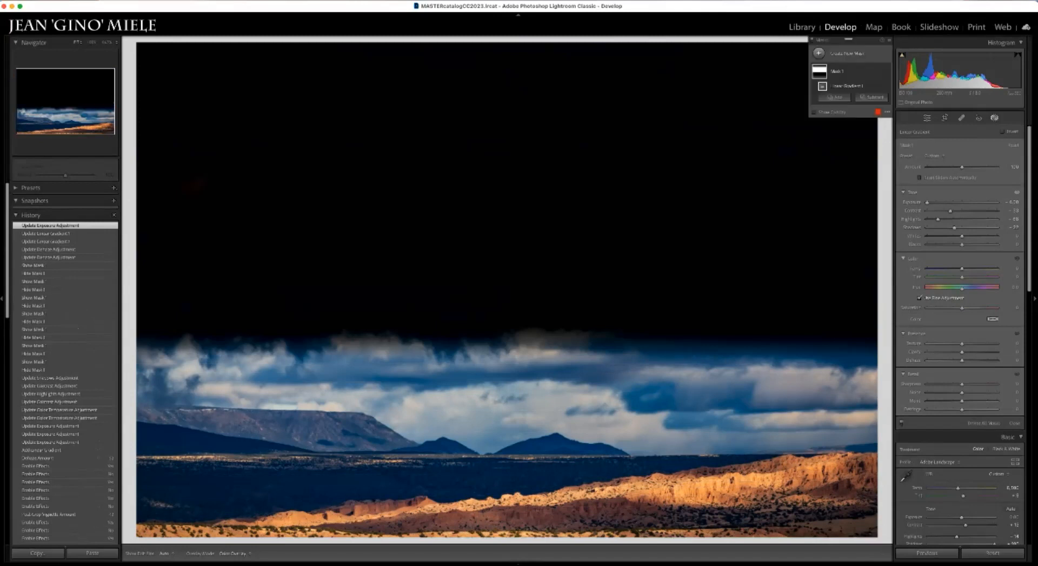
key(super+z)
Widen the linear gradient to fade from mid-sky down to the horizon, and compare the photo with the mask hidden and shown.
drag(524, 313, 576, 174)
drag(528, 273, 517, 351)
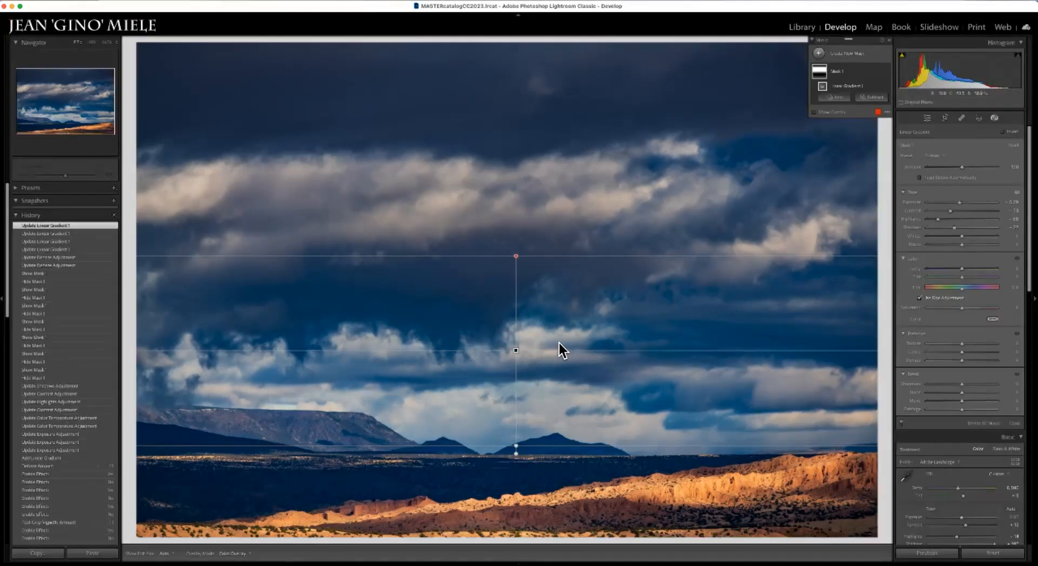
click(885, 71)
click(886, 71)
Rename the gradient mask as Tone Down the Sky.
double_click(837, 71)
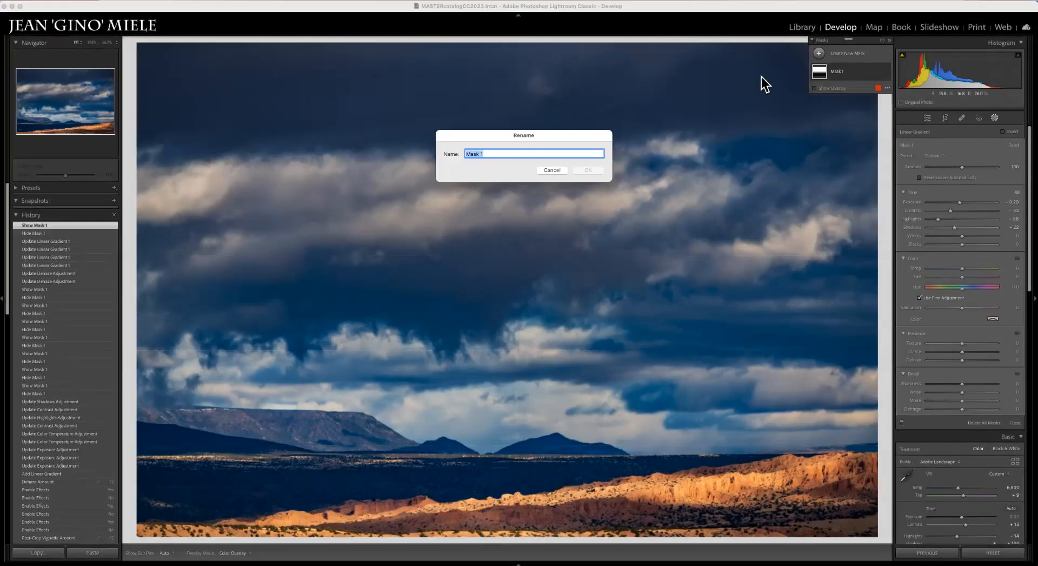
text(Tone Down the Sky)
key(Return)
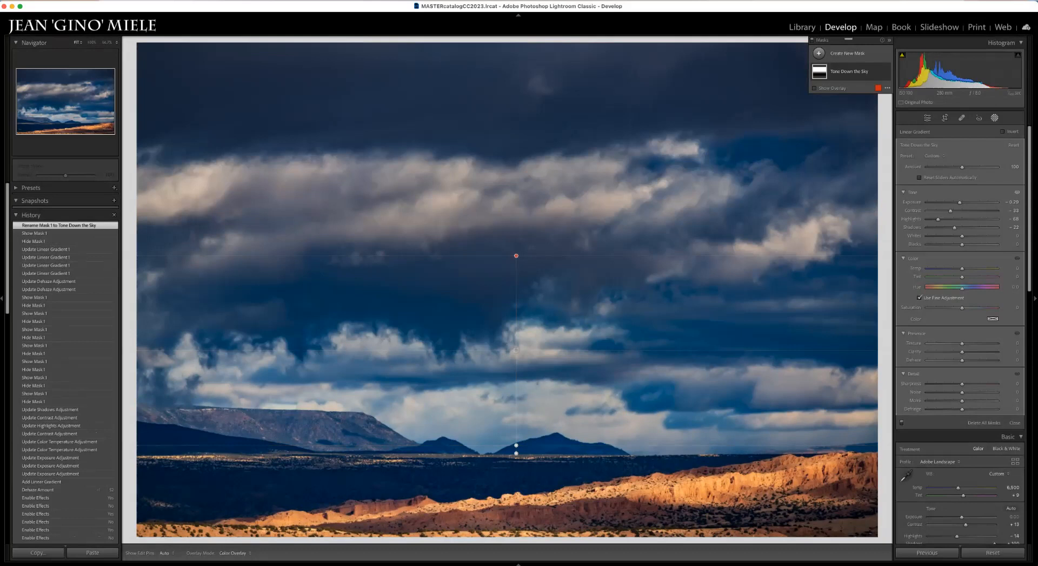
click(836, 54)
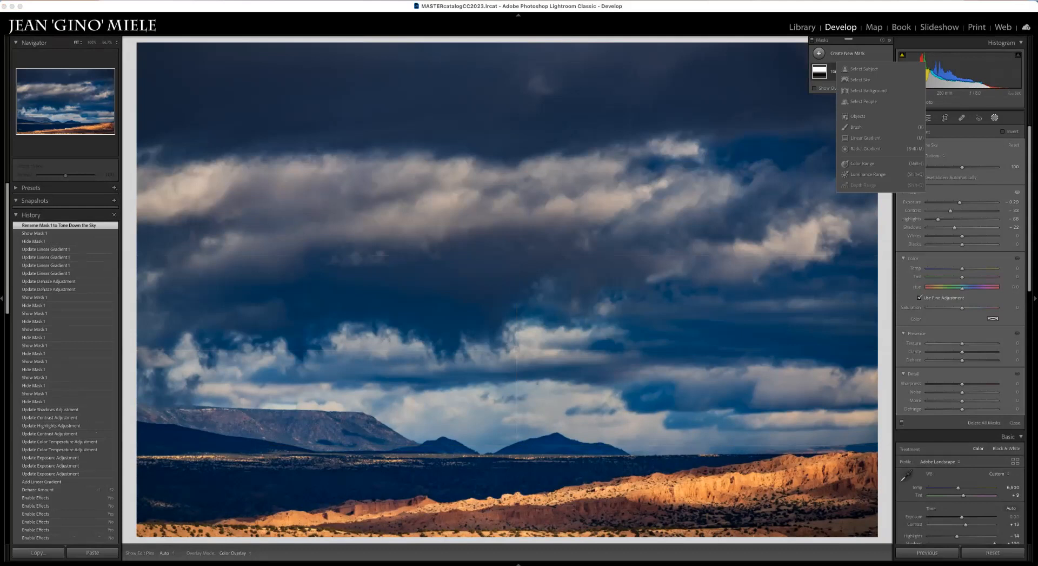
click(845, 149)
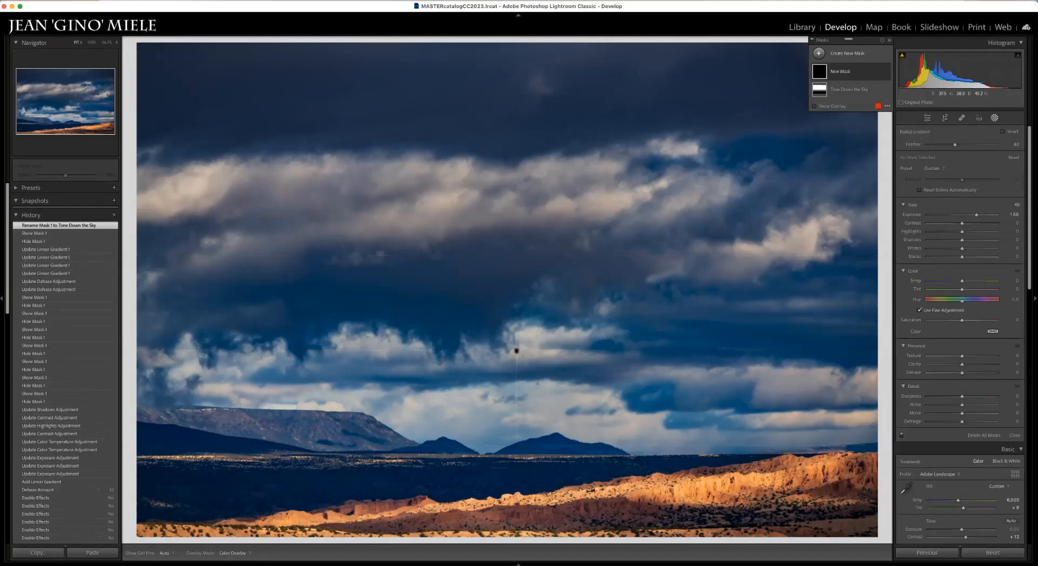
drag(555, 434, 872, 505)
key(Delete)
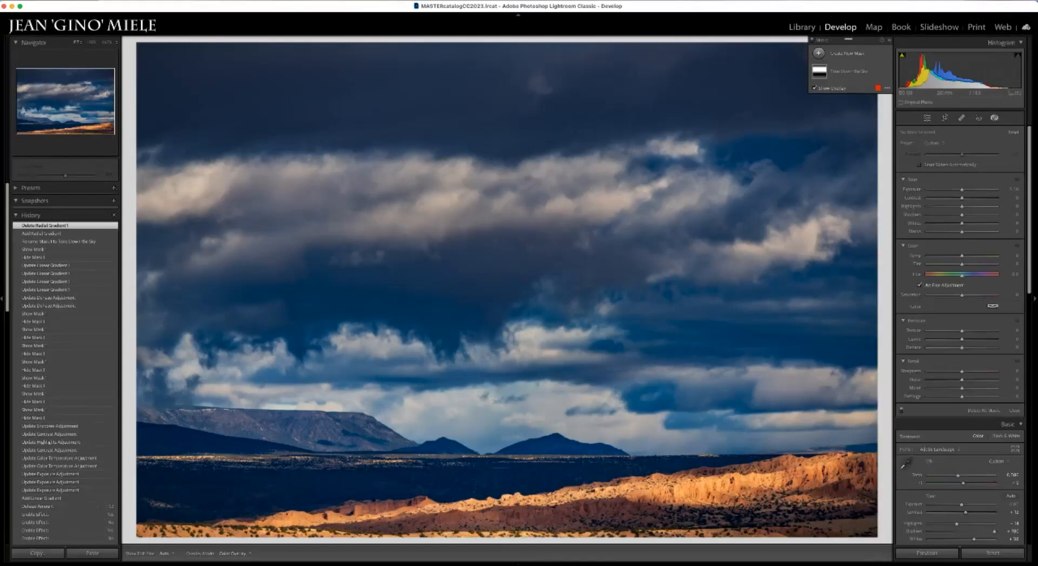
Add a radial gradient mask as a wide ellipse centred on the distant mountains, spanning the photo's width from the low clouds to the foreground ridge.
click(820, 53)
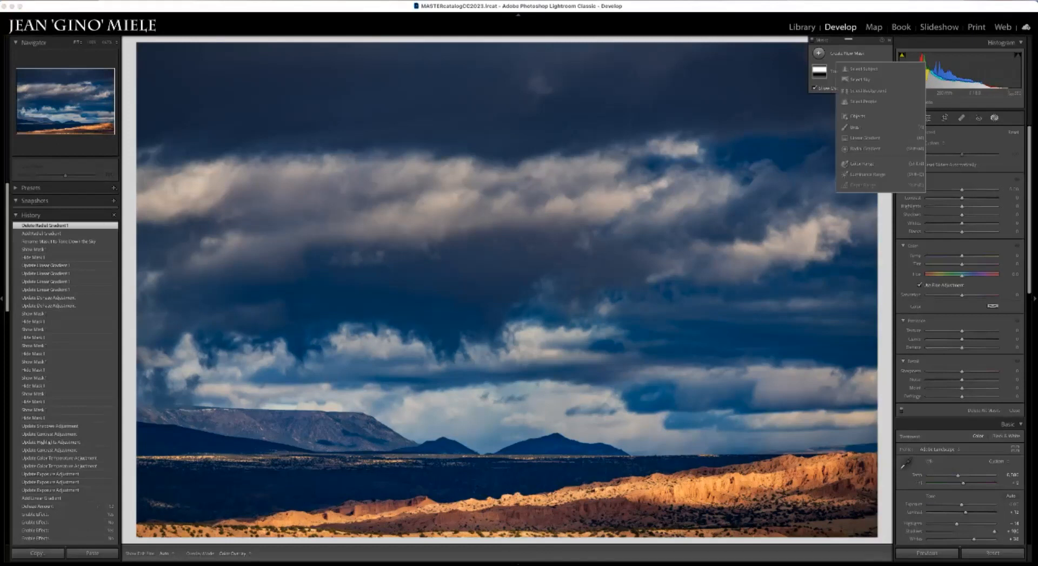
click(865, 149)
drag(501, 430, 880, 530)
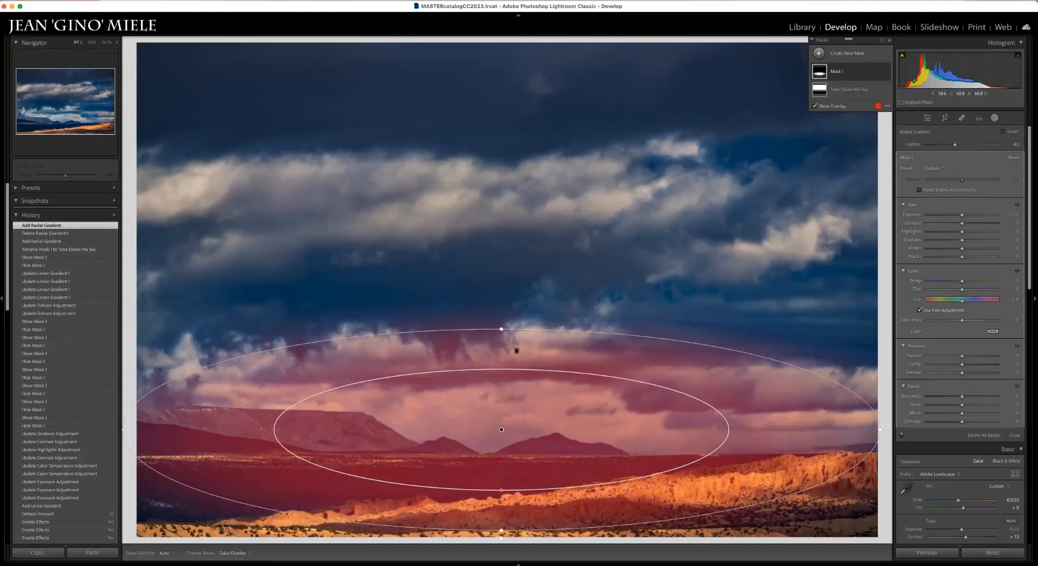
Move the radial gradient up so its centre sits just above the distant mountains, and check its coverage with the mask overlay.
mouse_move(516, 350)
mouse_down()
mouse_move(517, 311)
mouse_move(517, 334)
mouse_up()
drag(502, 414, 518, 407)
drag(516, 351, 515, 352)
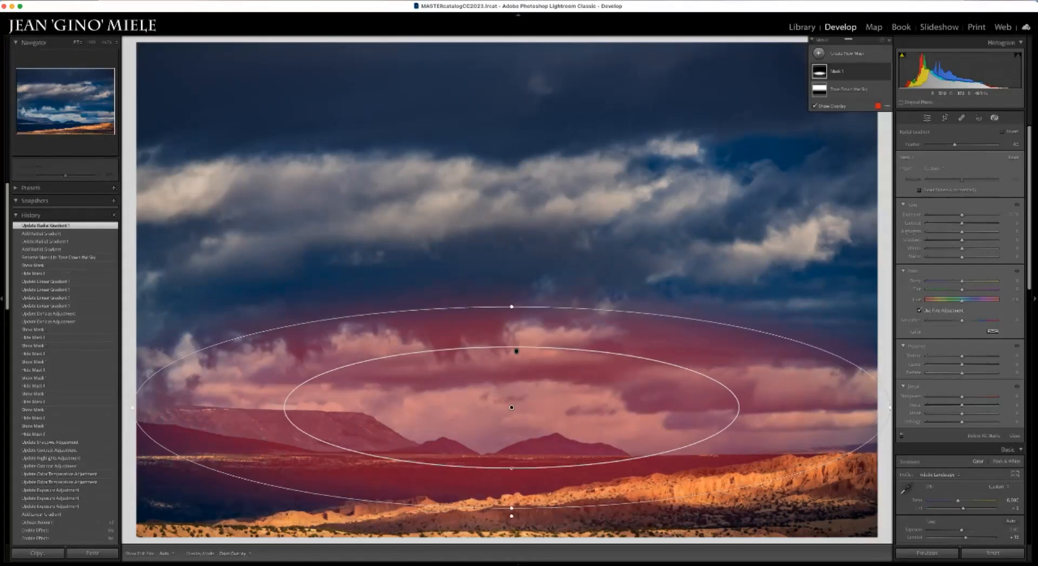
key(o)
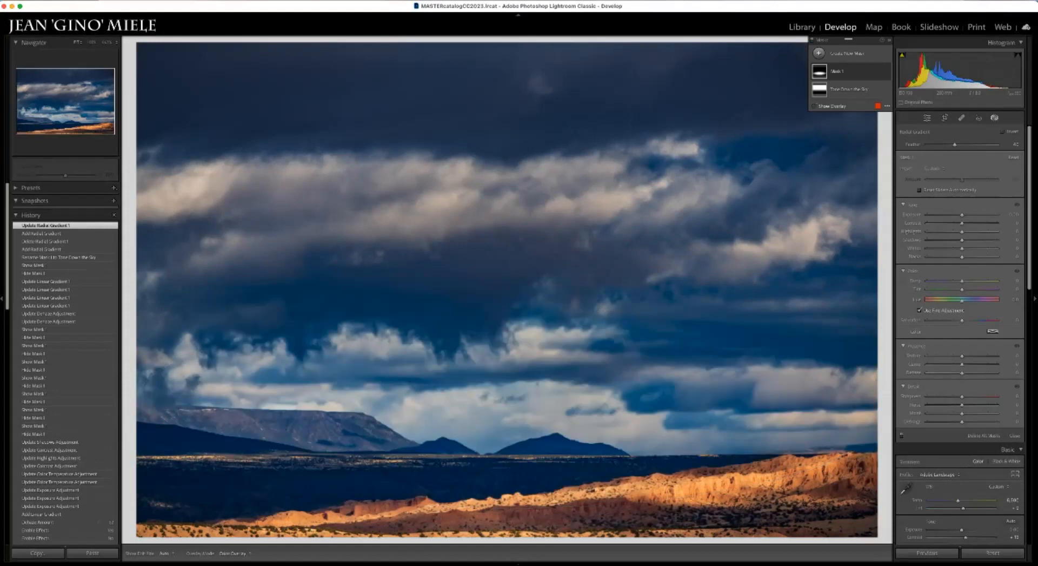
key(o)
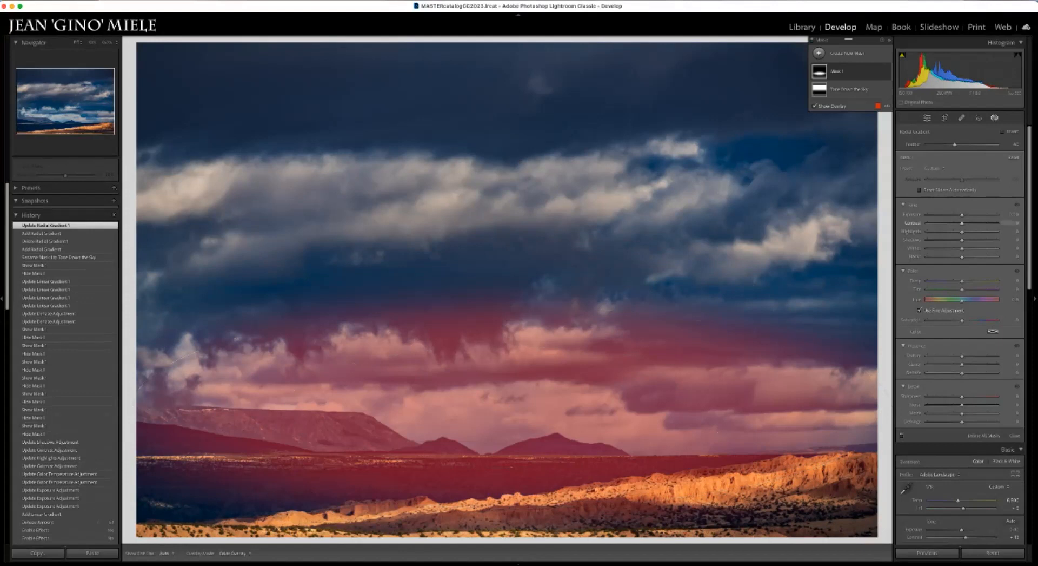
Raise the radial mask's Highlights and Contrast moderately, set its Whites to 17, and reset its Exposure to the default.
mouse_move(961, 231)
mouse_down()
mouse_move(975, 231)
mouse_move(974, 248)
mouse_up()
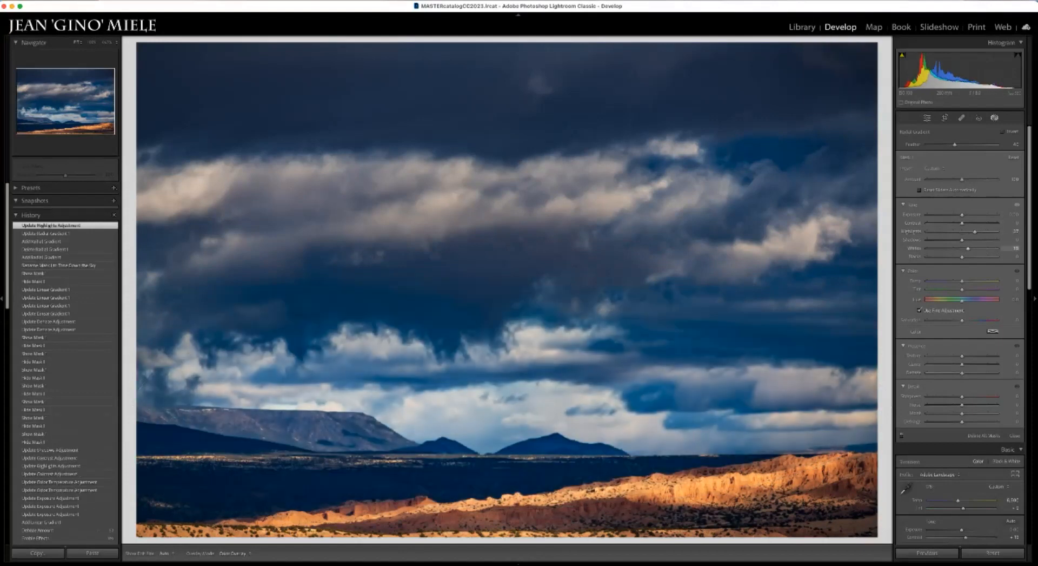
drag(962, 215, 975, 223)
double_click(962, 214)
Compare the photo with the radial gradient mask hidden and shown.
click(886, 72)
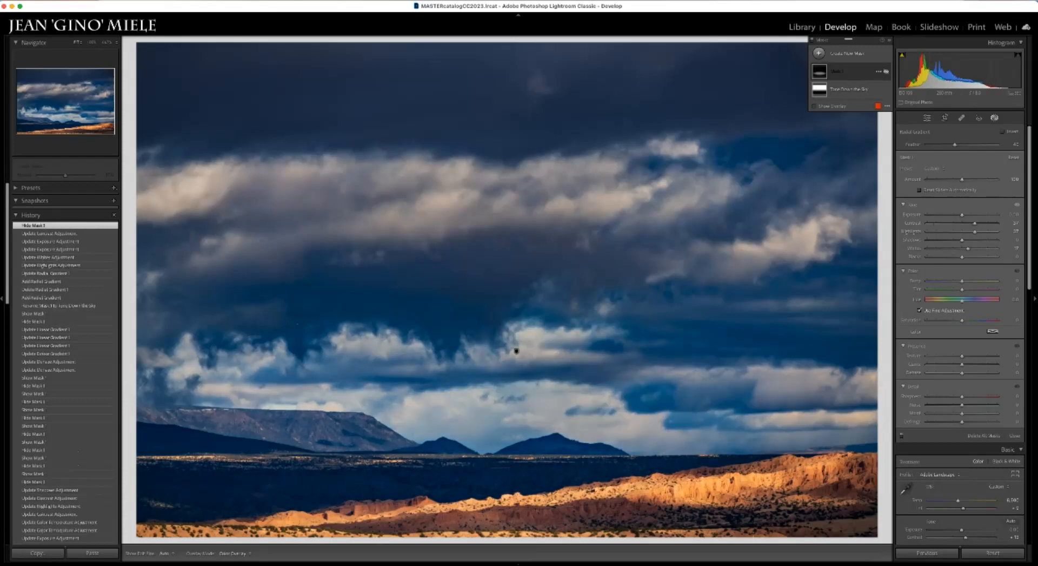
click(886, 72)
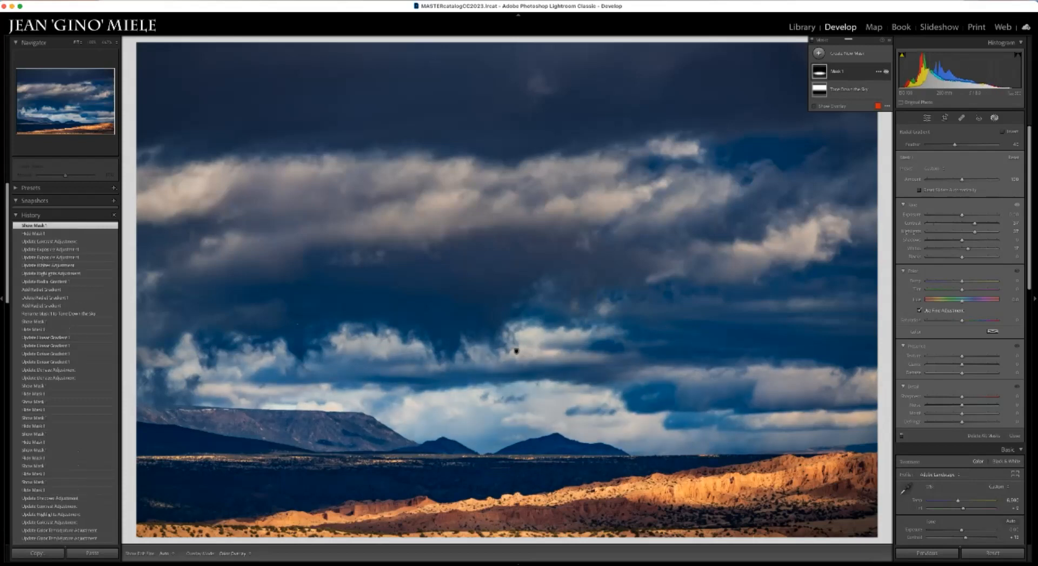
click(887, 71)
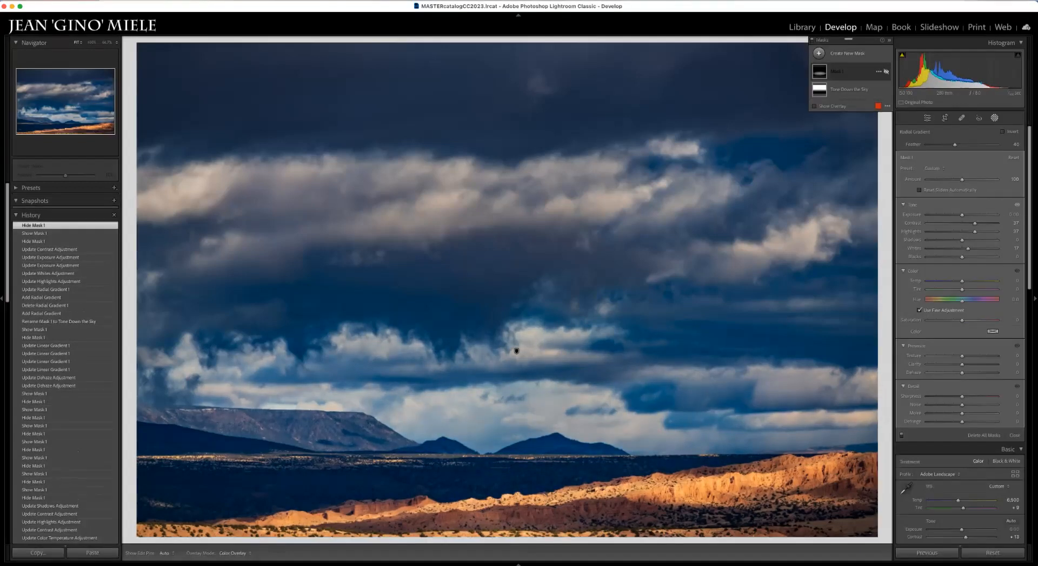
click(886, 72)
Flatten the radial gradient ellipse, increase its feather slightly, and lower its centre onto the horizon below the distant mountains.
mouse_move(516, 350)
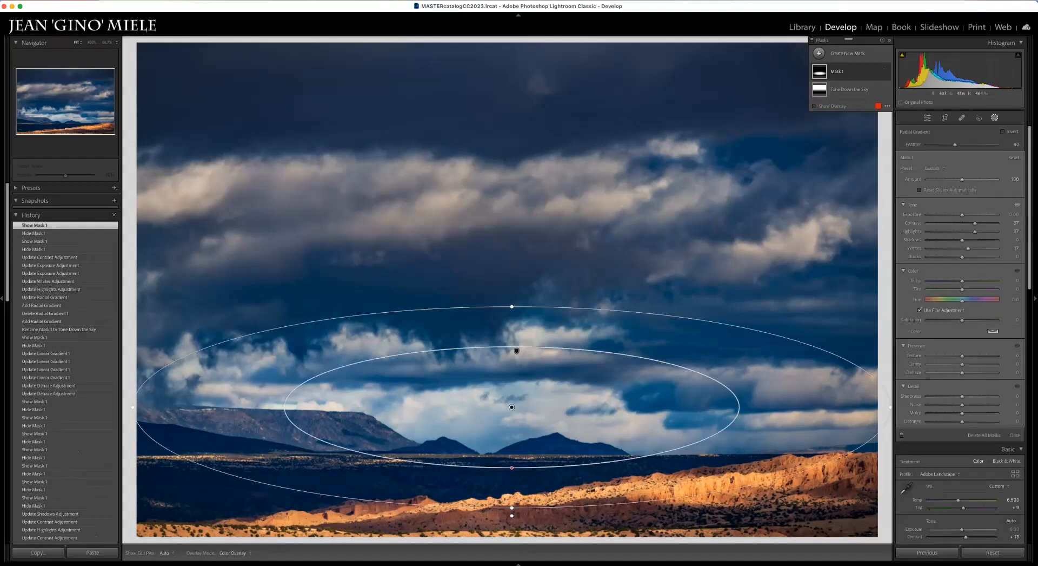
mouse_move(511, 307)
mouse_down()
mouse_move(511, 358)
mouse_move(512, 345)
mouse_up()
drag(512, 407, 521, 438)
mouse_move(521, 476)
mouse_down()
mouse_move(521, 500)
mouse_move(522, 459)
mouse_move(521, 485)
mouse_move(521, 469)
mouse_up()
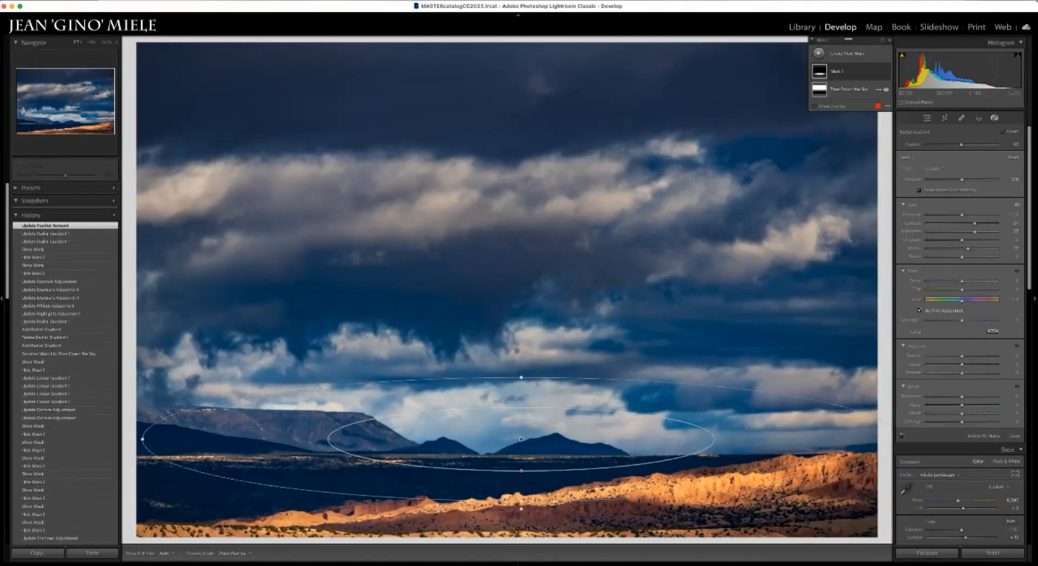
click(886, 71)
click(886, 71)
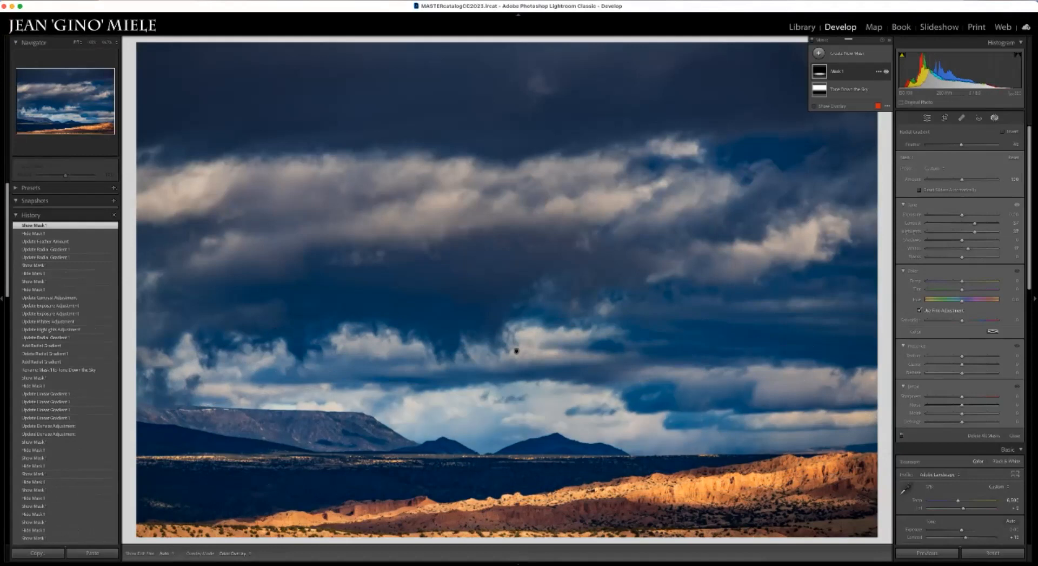
drag(522, 438, 526, 453)
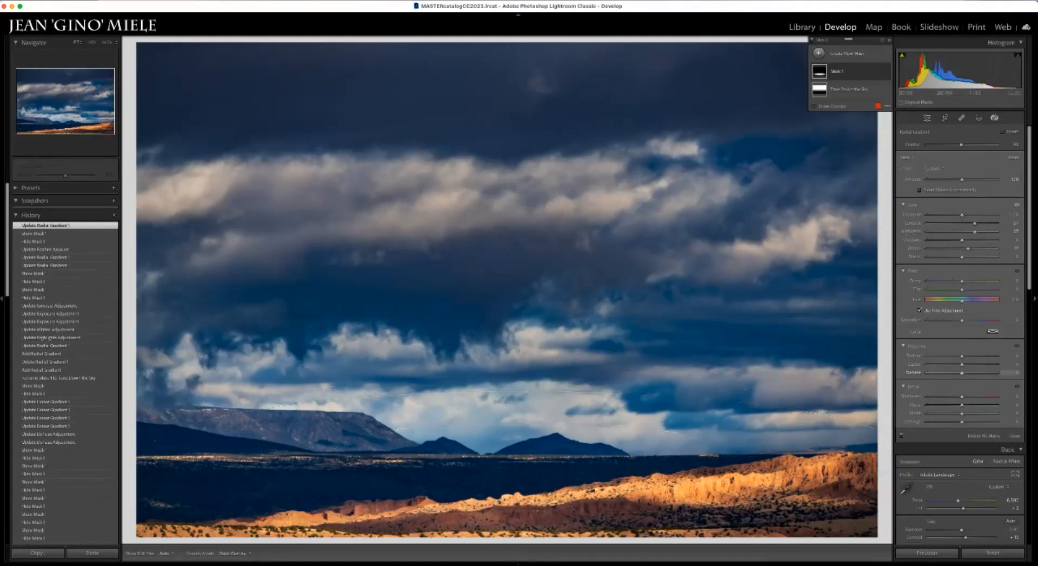
Set the radial mask's Clarity to -7, Shadows to -21 and Whites to 42.
mouse_move(962, 364)
mouse_down()
mouse_move(973, 364)
mouse_move(959, 364)
mouse_up()
mouse_move(962, 240)
mouse_down()
mouse_move(988, 239)
mouse_move(955, 240)
mouse_move(976, 248)
mouse_up()
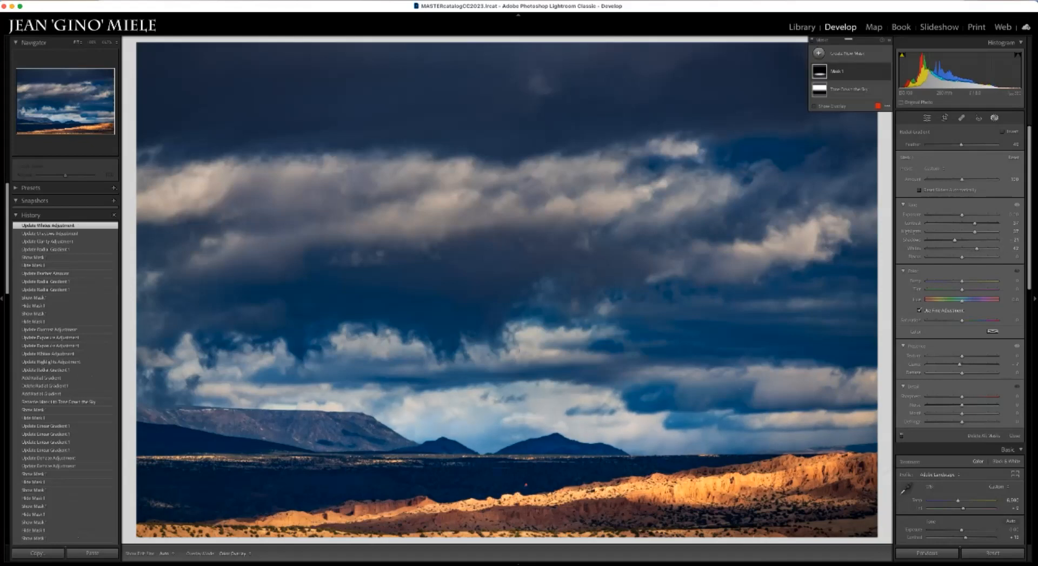
Copy the settings of the mask's Dehaze adjustment history step to the Before state and compare it with the current edit.
scroll(65, 362, down, 3)
scroll(65, 362, down, 6)
scroll(65, 362, down, 2)
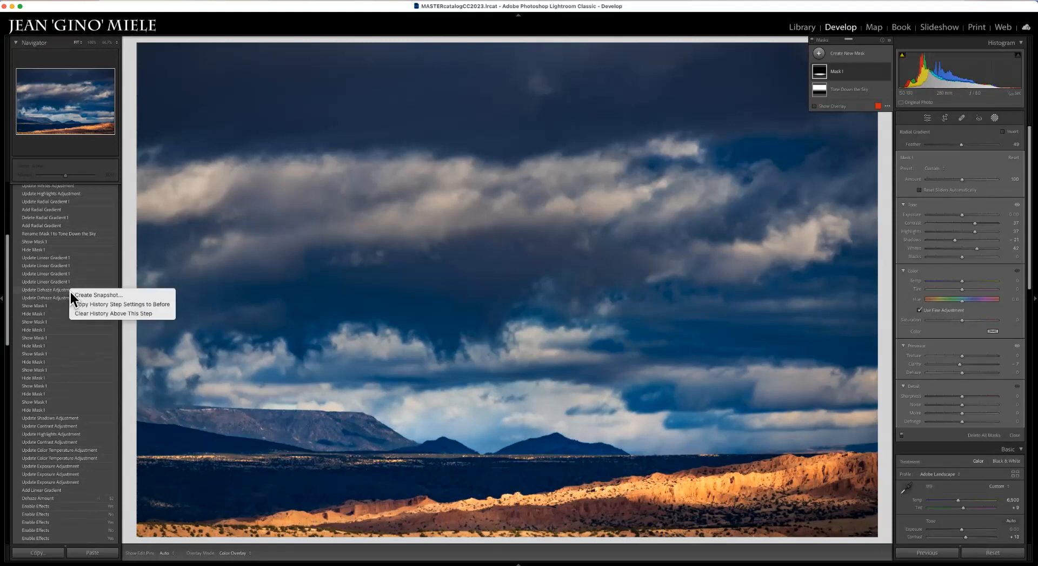
right_click(70, 289)
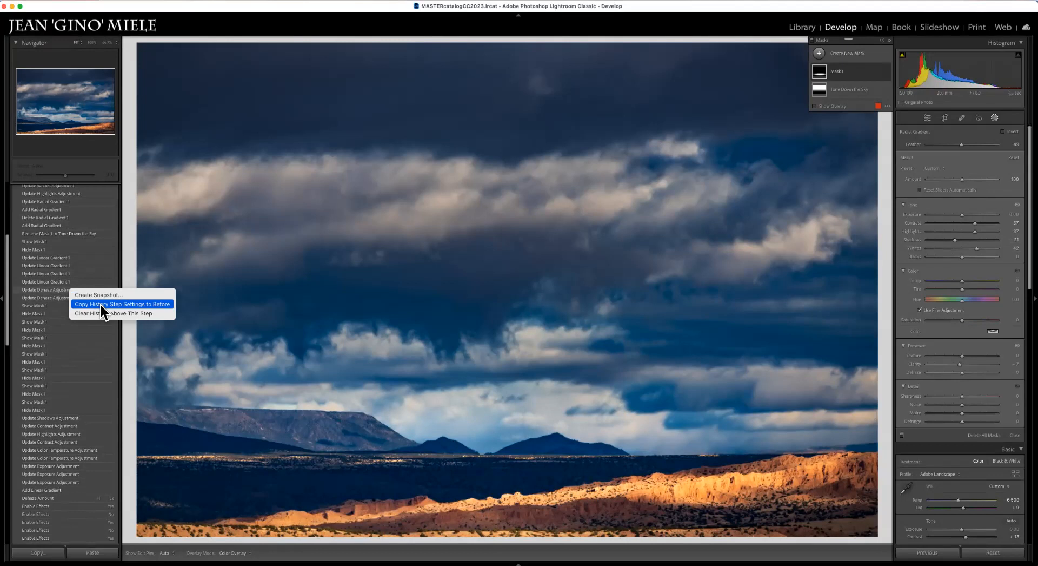
click(100, 305)
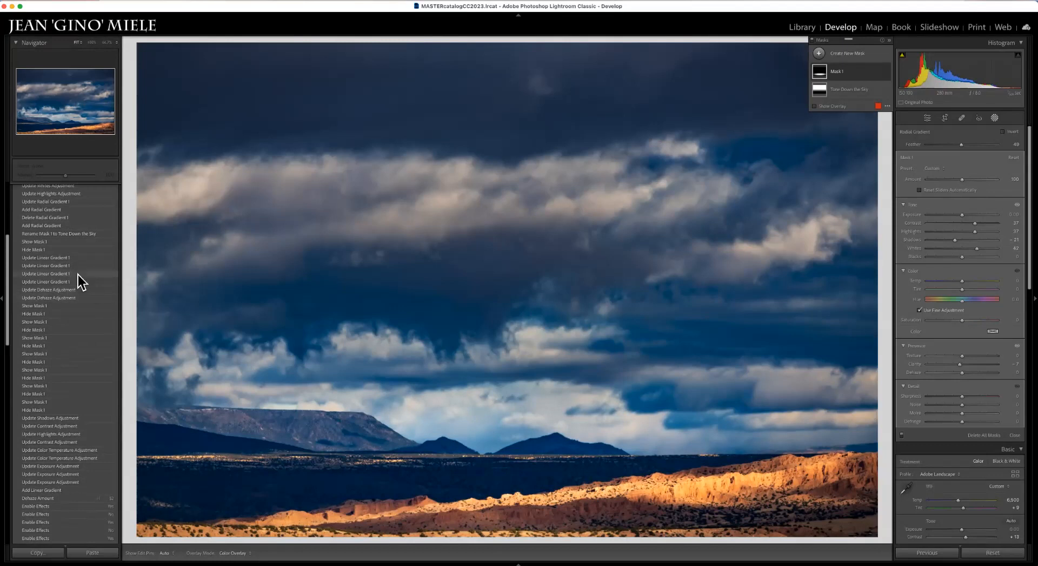
key(backslash)
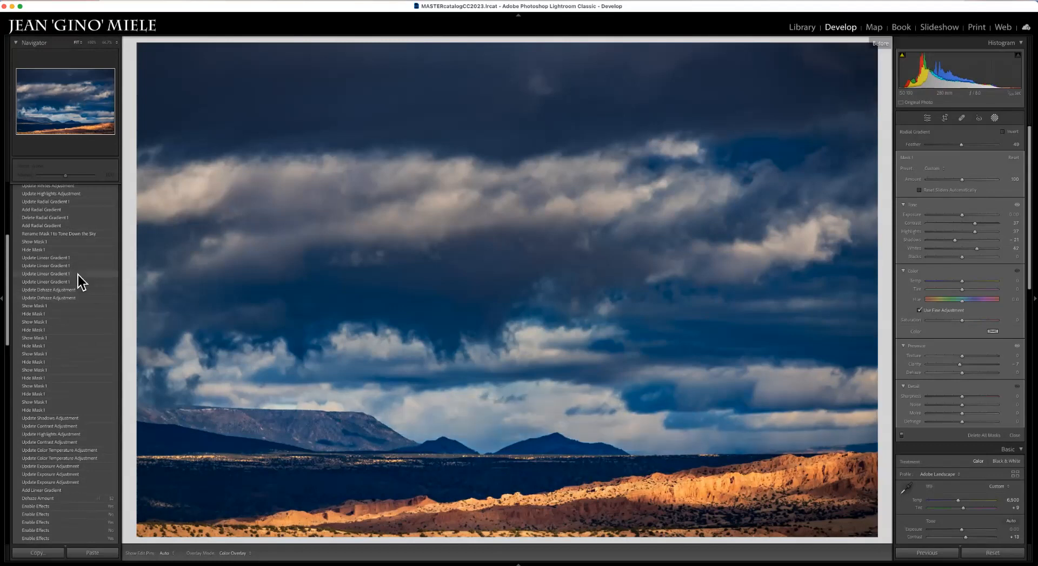
key(backslash)
key(backslash)
key(backslash)
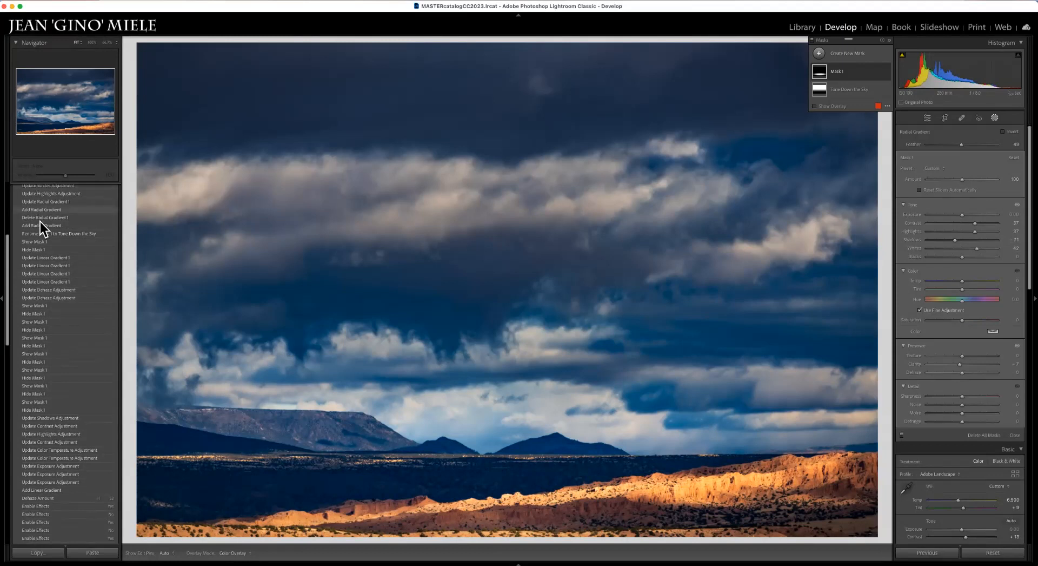
Copy the Dehaze Amount history step just before the first linear gradient to the Before state, and compare it with the current edit.
drag(9, 259, 9, 290)
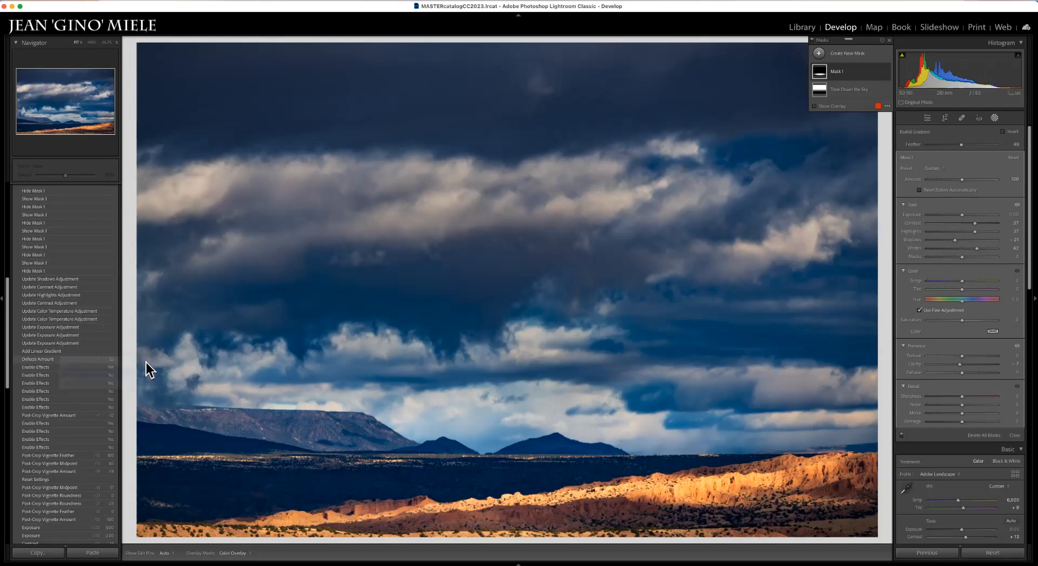
key(backslash)
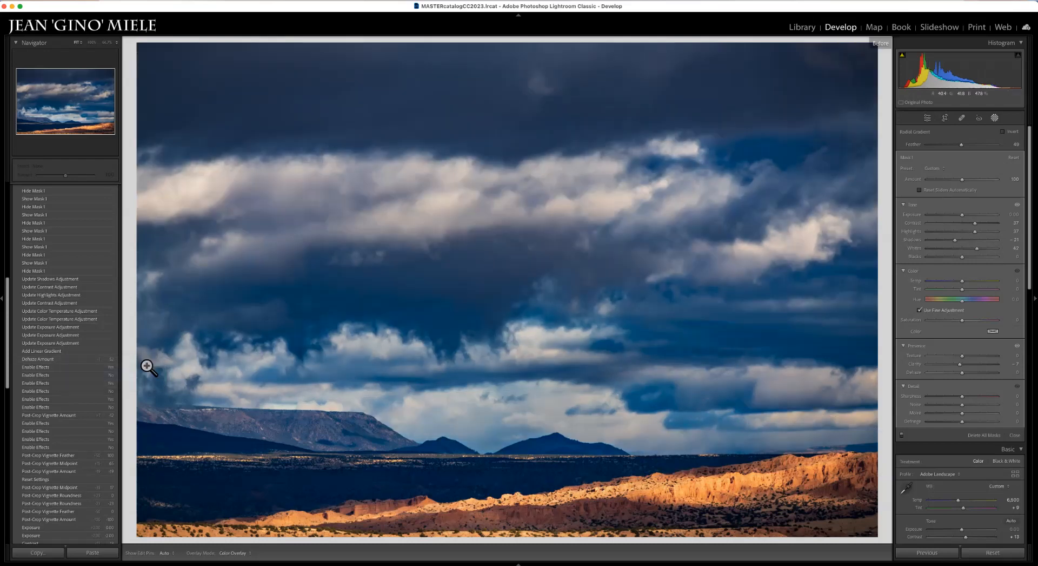
key(backslash)
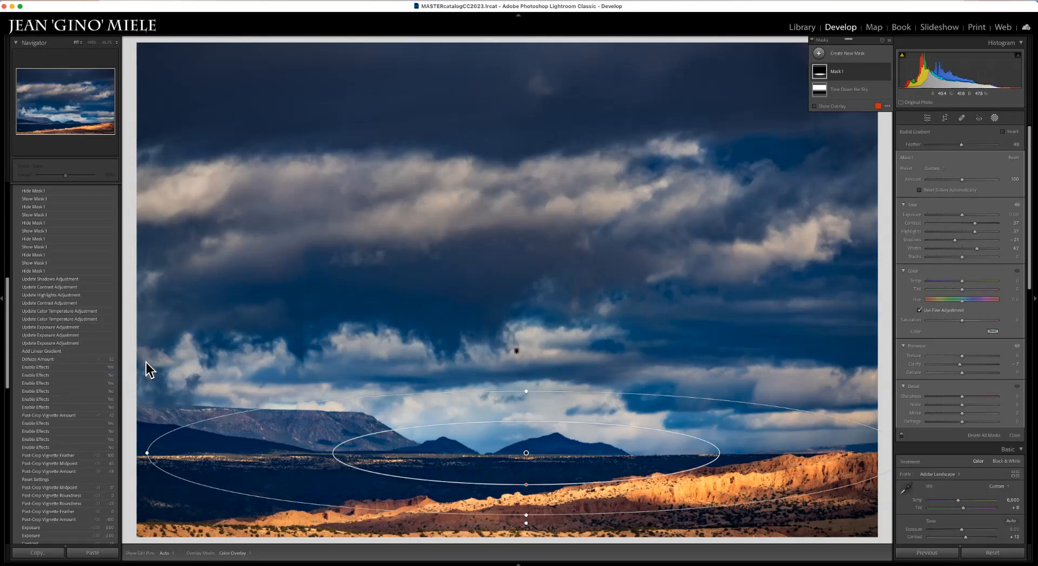
Leave masking and repeatedly compare the photo before and after the local adjustments.
key(Escape)
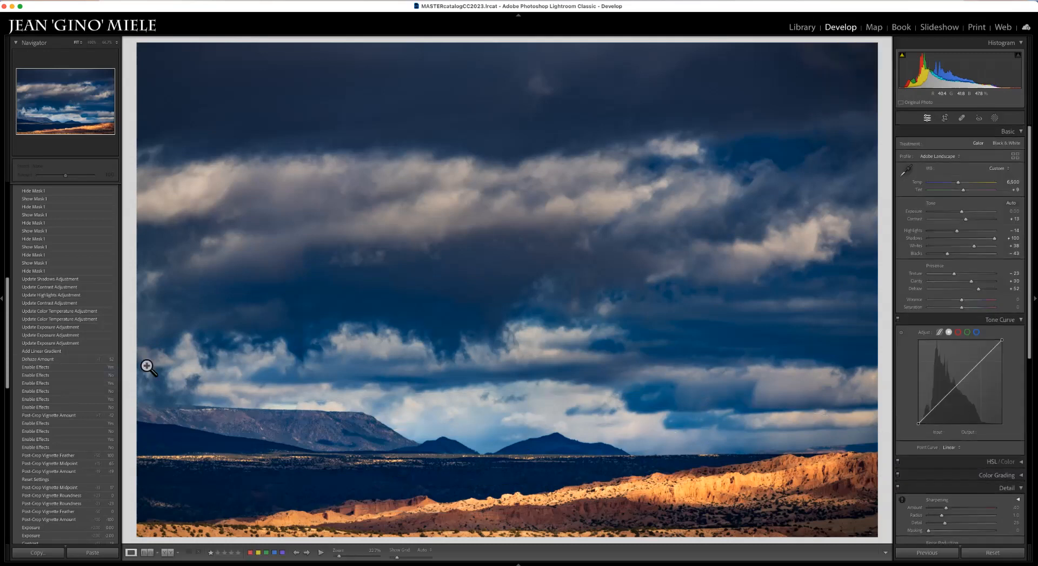
key(backslash)
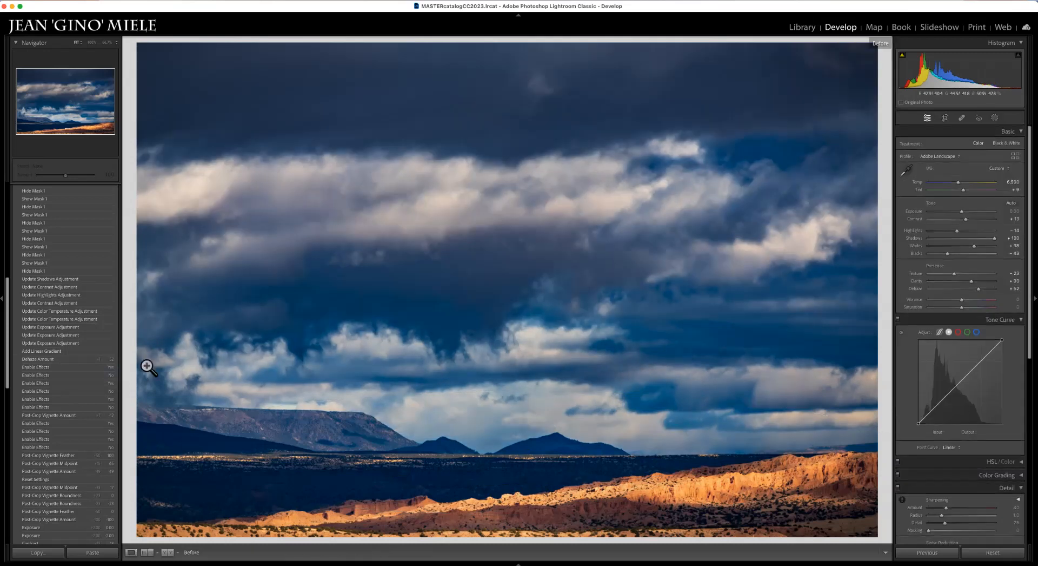
key(backslash)
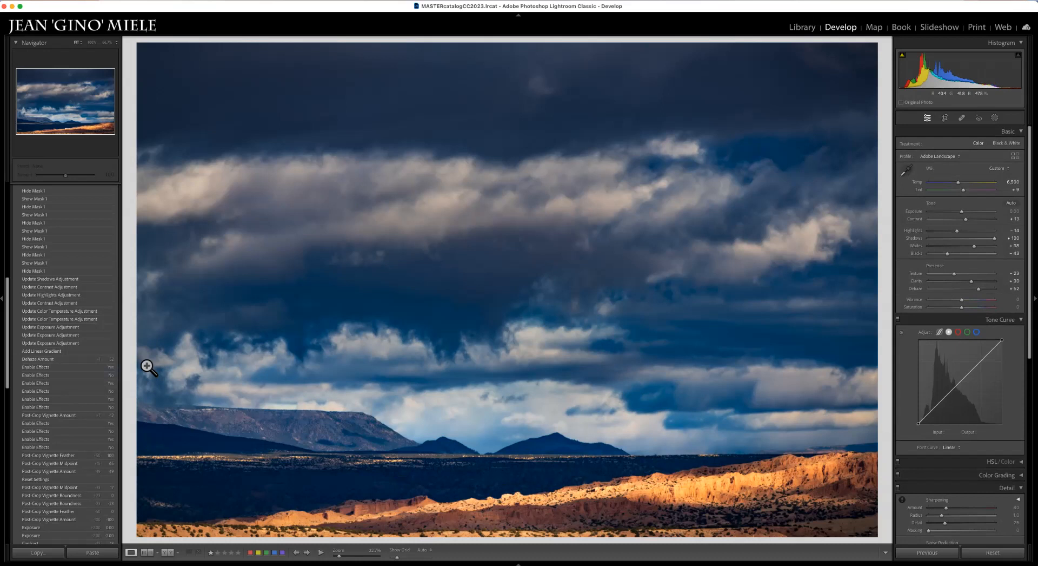
key(backslash)
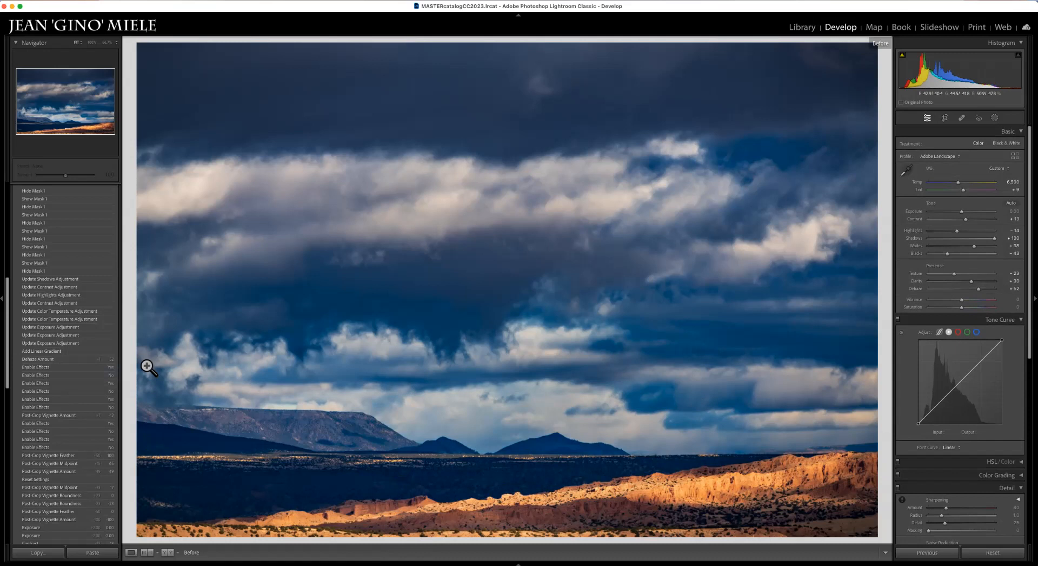
key(backslash)
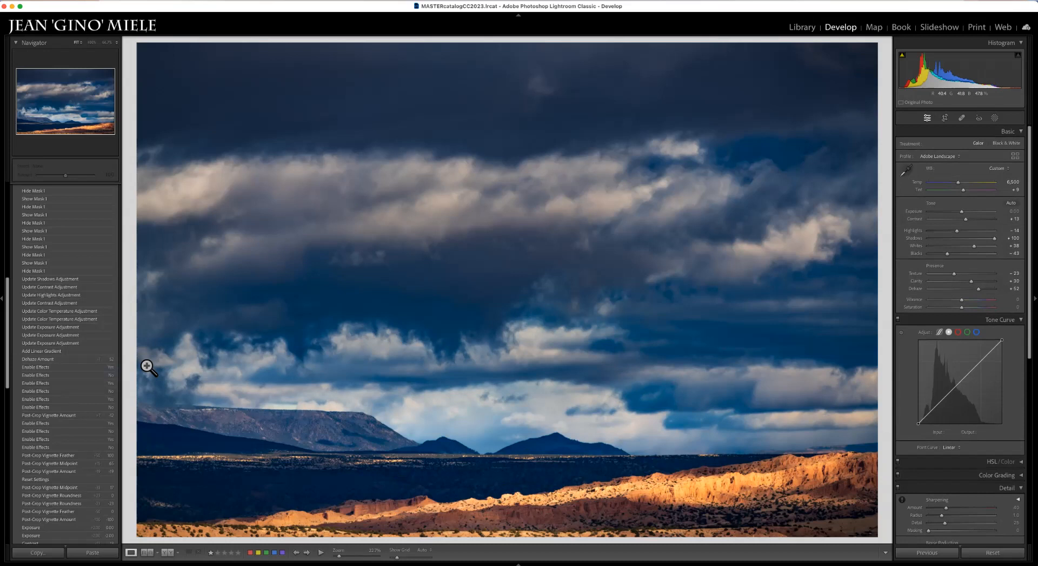
key(backslash)
key(backslash)
key(backslash)
key(backslash)
key(backslash)
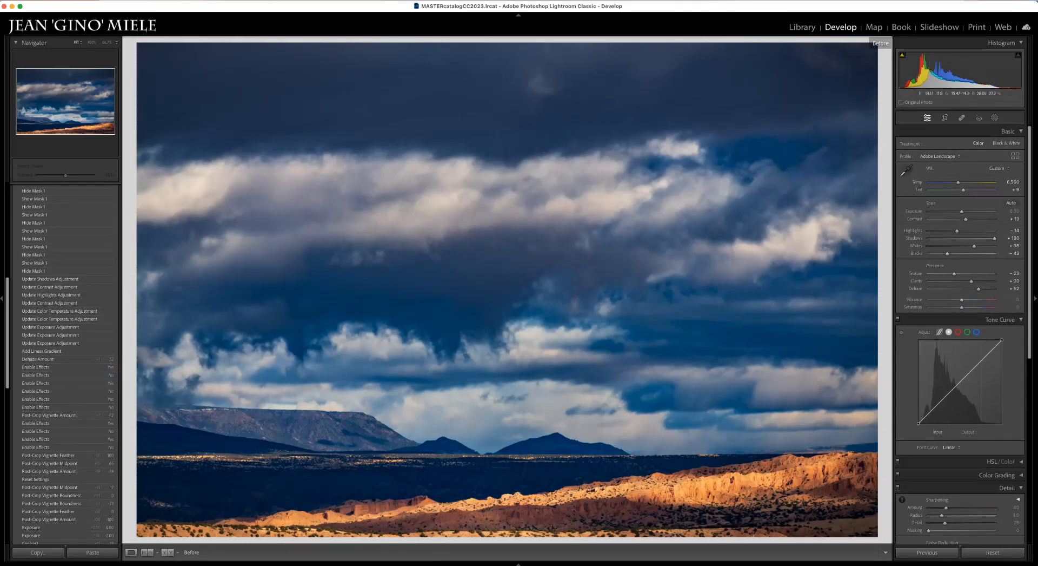
key(backslash)
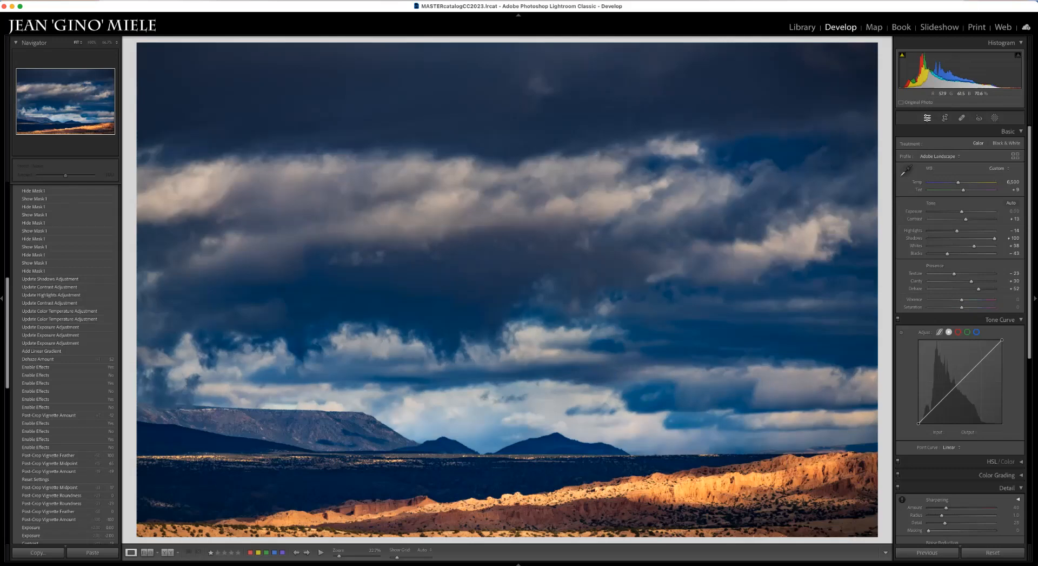
key(backslash)
key(backslash)
key(backslash)
key(backslash)
key(backslash)
key(backslash)
key(backslash)
Reopen masking, select the radial gradient mask at the horizon, and add a subtracting brush to it.
key(shift+w)
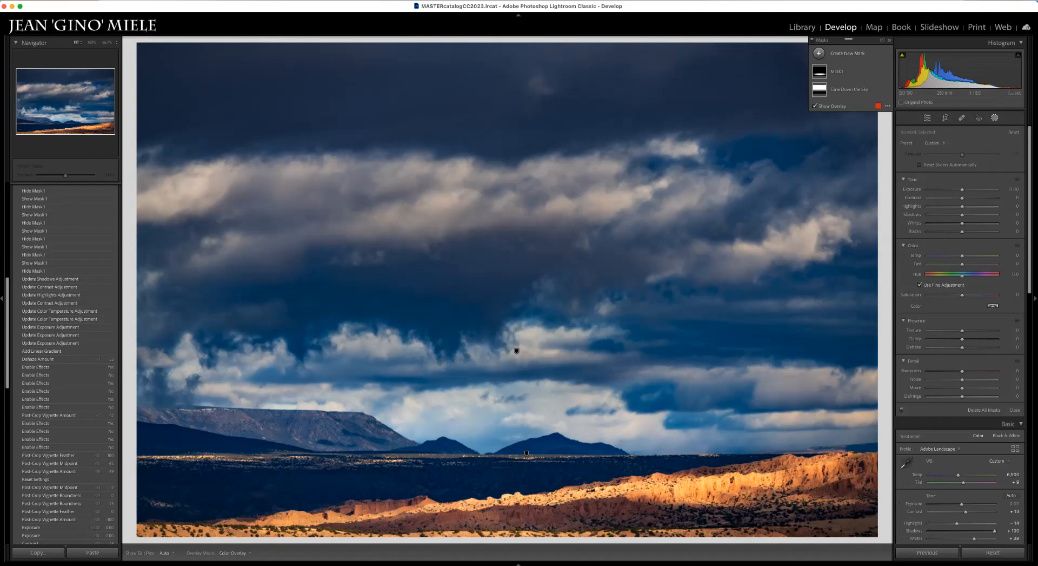
click(526, 452)
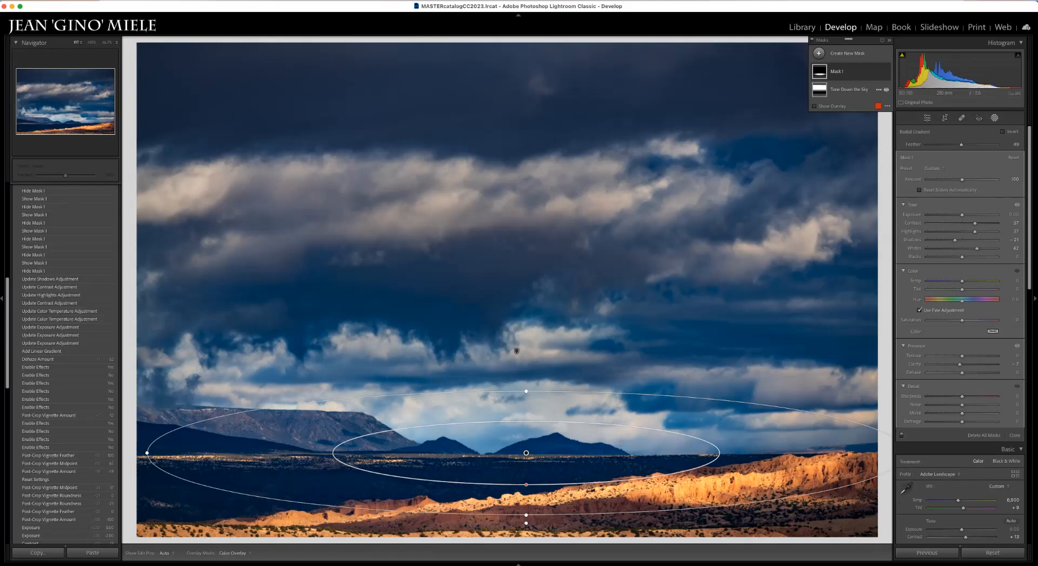
click(838, 72)
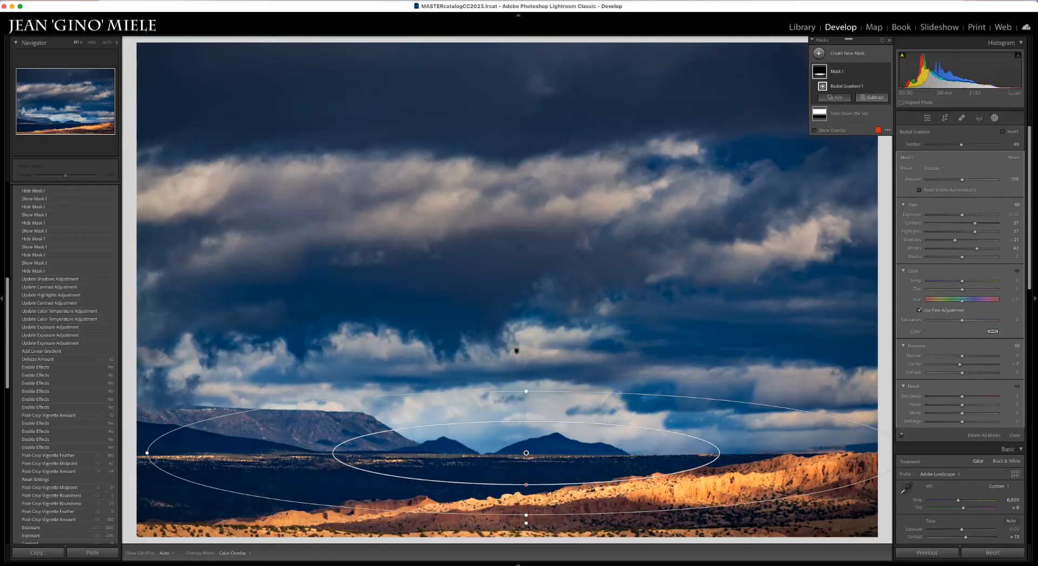
click(872, 97)
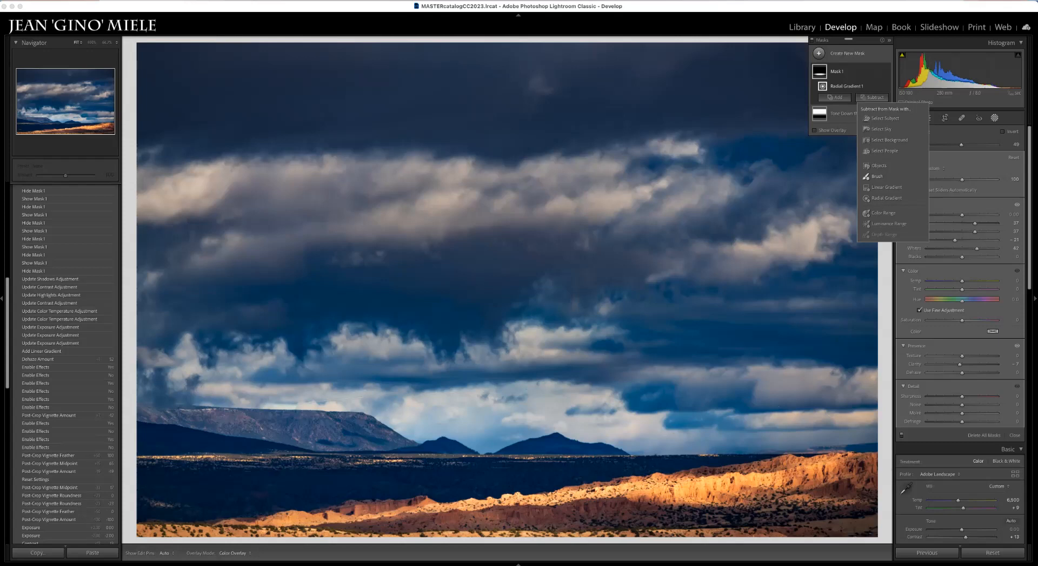
click(877, 176)
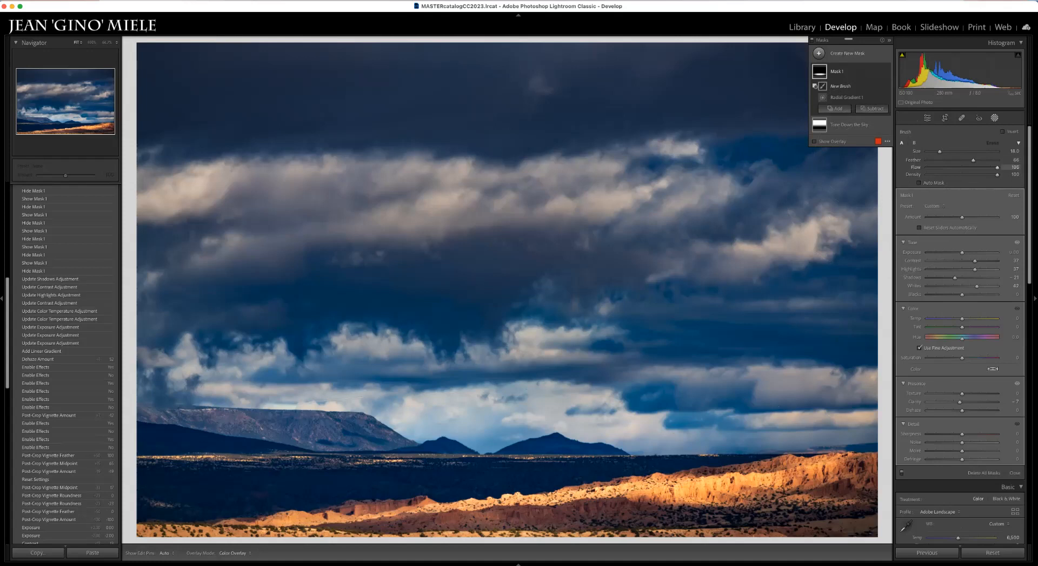
Reduce the subtracting brush to size 3.0 and brush the sunlit rock ridge out of the horizon's radial gradient mask.
scroll(864, 149, down, 5)
key(bracketright)
key(bracketright)
key(p)
key(super+z)
key(bracketleft)
key(bracketleft)
key(bracketleft)
key(bracketleft)
key(bracketleft)
key(bracketleft)
key(bracketleft)
key(bracketleft)
Check the subtracted area with the edit pins and red mask overlay toggled, and compare the photo before and after the edits.
key(h)
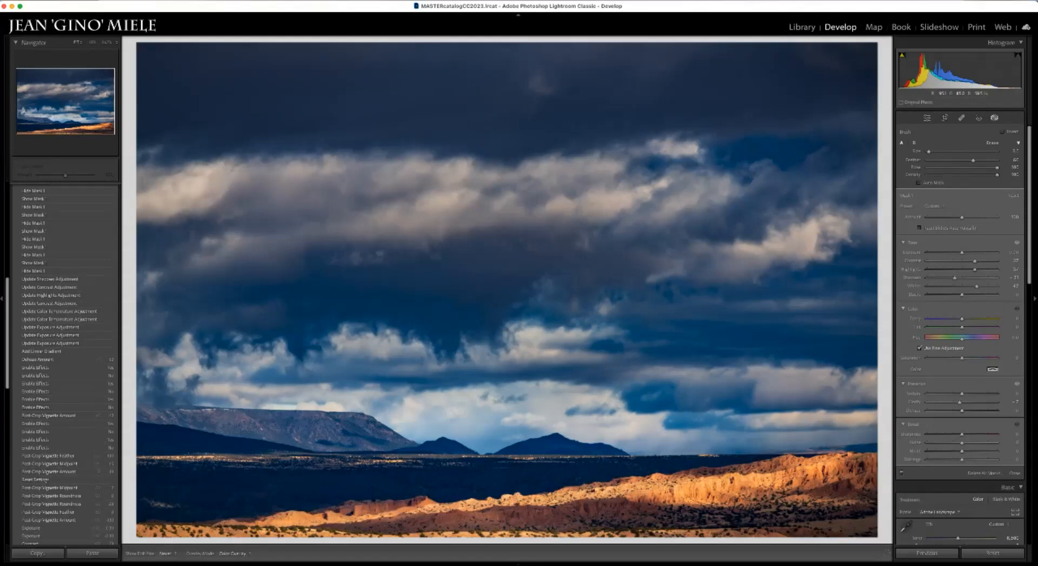
key(h)
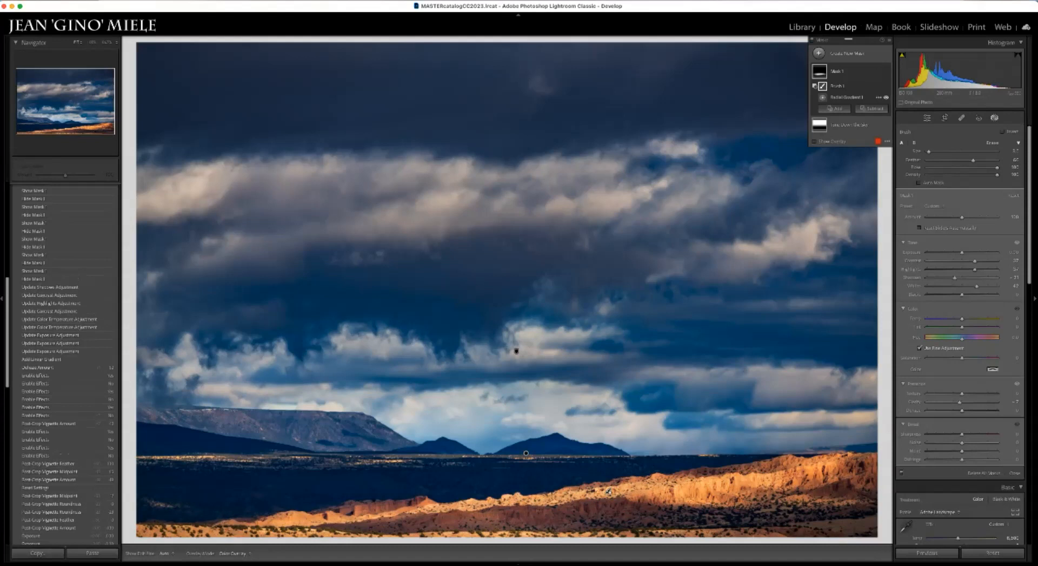
key(o)
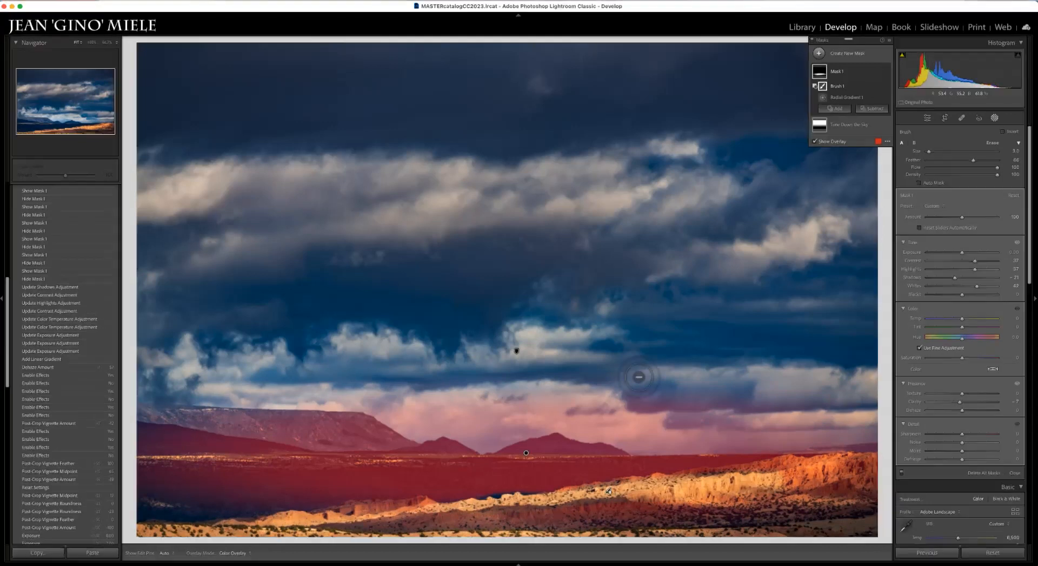
key(backslash)
key(backslash)
key(backslash)
key(backslash)
key(o)
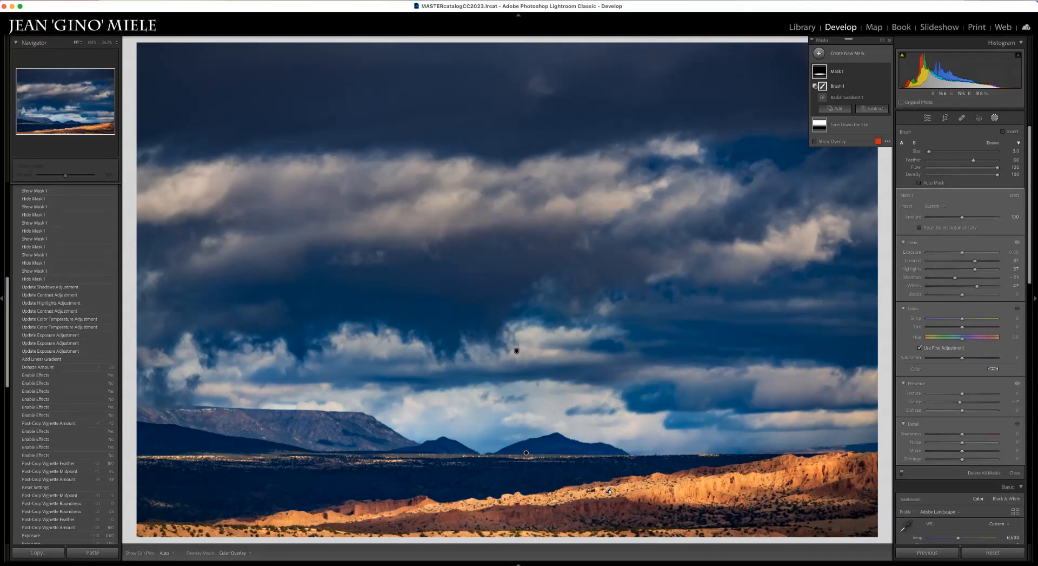
key(backslash)
key(backslash)
key(backslash)
key(backslash)
key(backslash)
key(backslash)
Inspect the radial gradient's shape at the horizon and the linear gradient of the Tone Down the Sky mask.
click(844, 71)
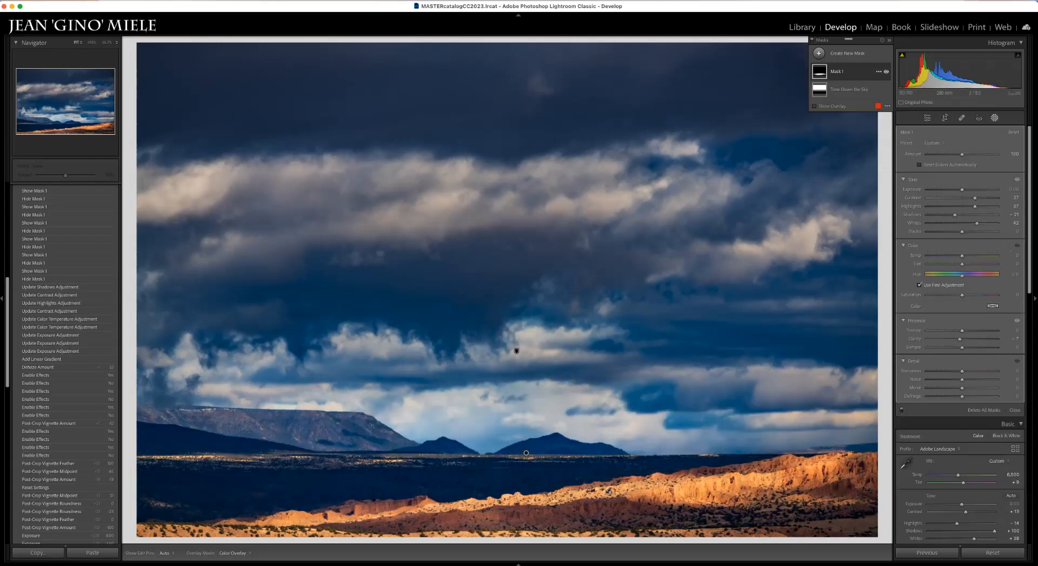
click(526, 452)
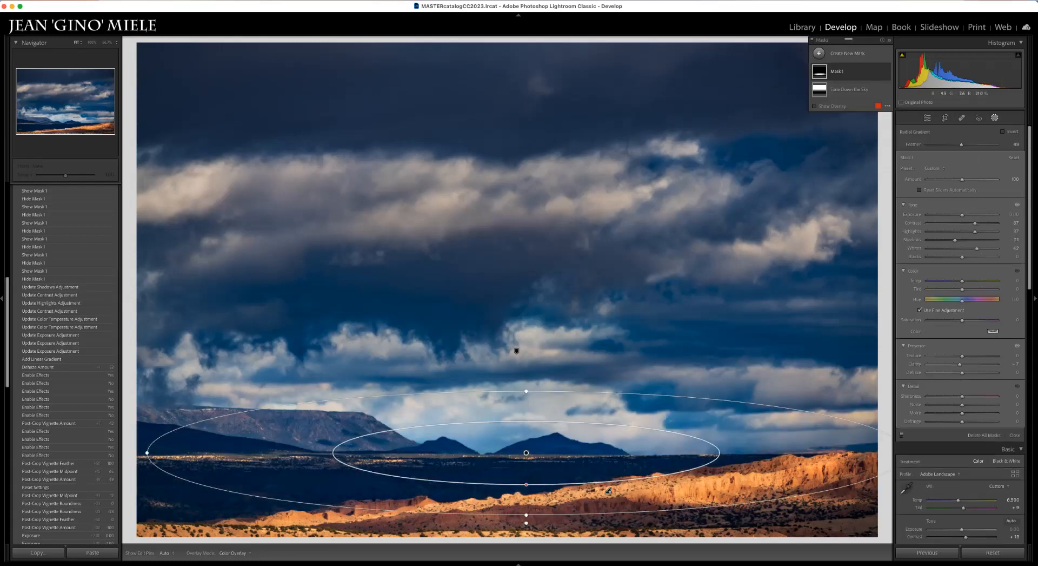
click(517, 351)
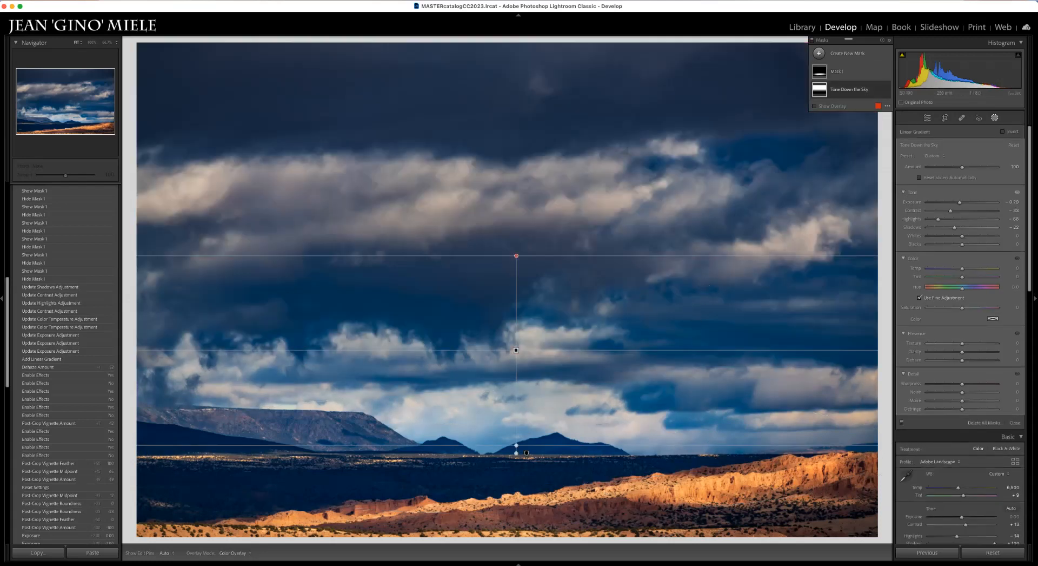
Review the display options for the edit pins and keep them set to Auto.
click(166, 553)
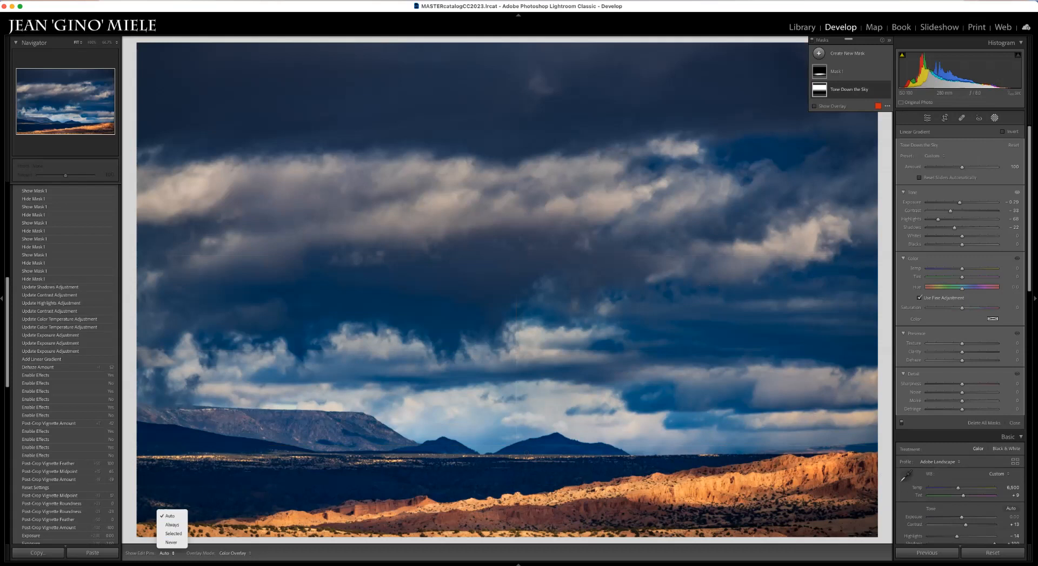
click(261, 389)
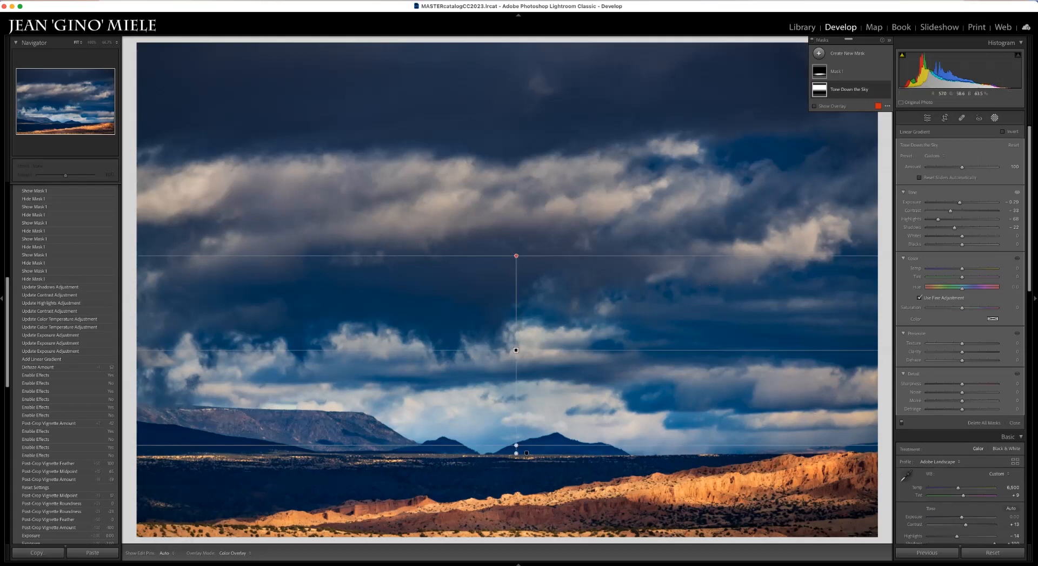
key(alt)
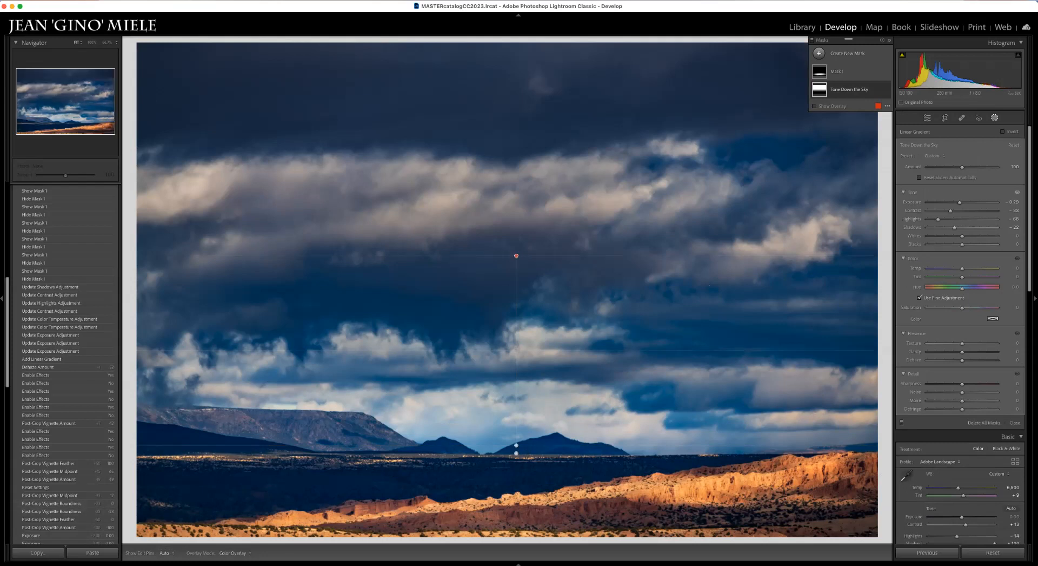
click(165, 552)
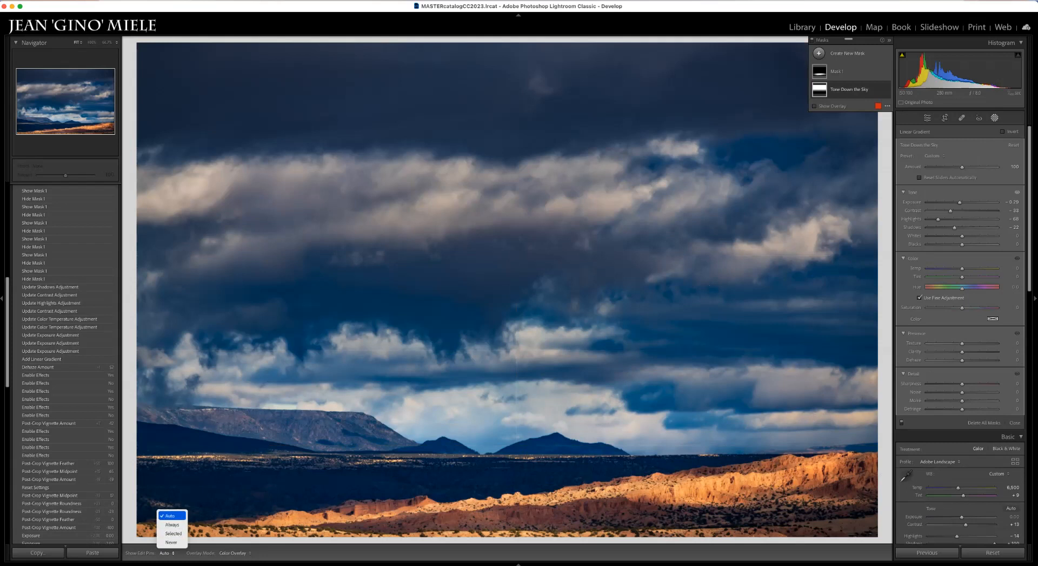
click(170, 516)
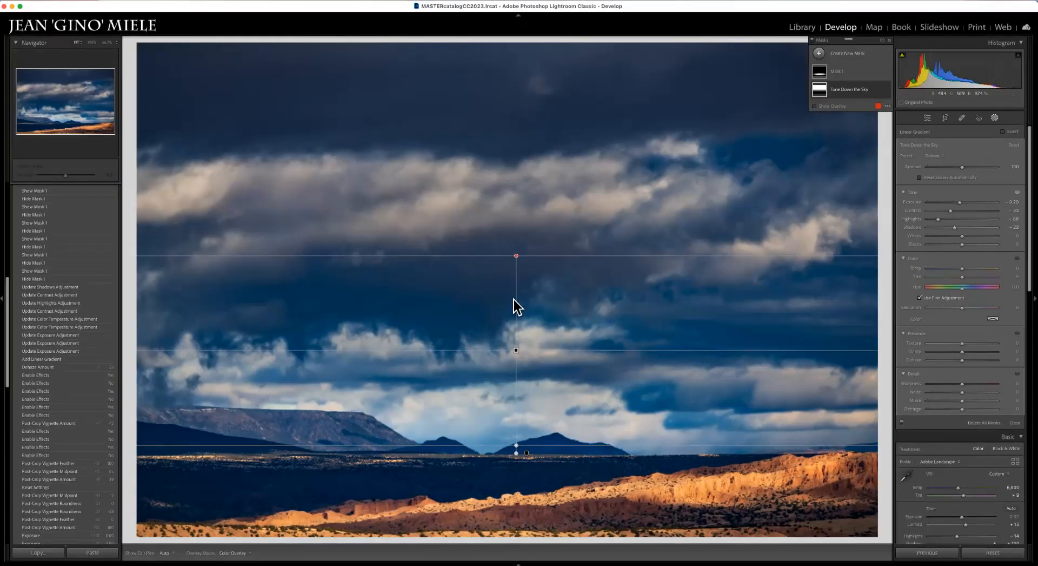
Leave masking, copy the Import history step to the Before state, and compare before and after side by side without the side panels.
key(Escape)
key(Escape)
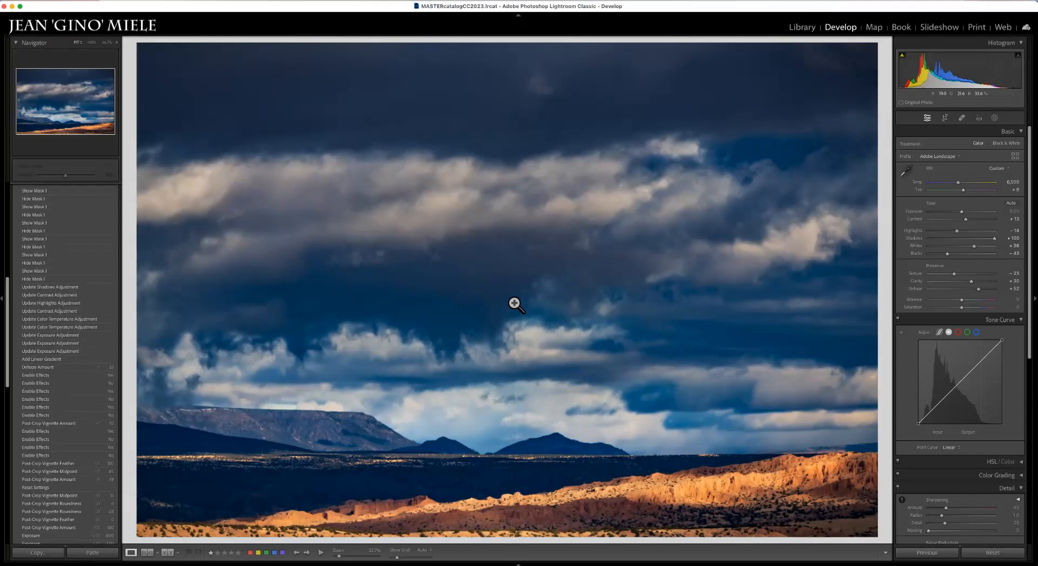
key(y)
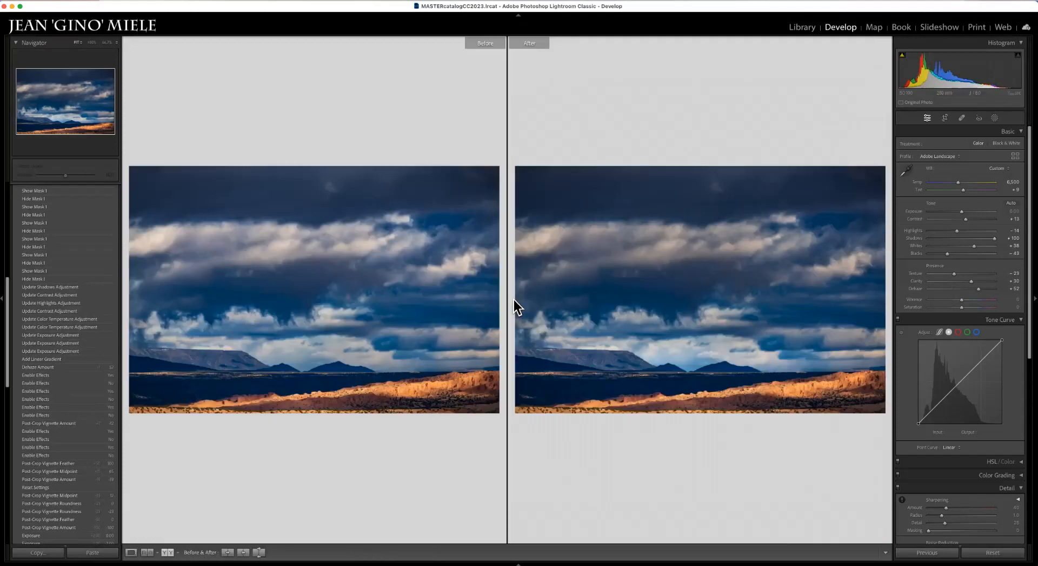
drag(9, 295, 9, 449)
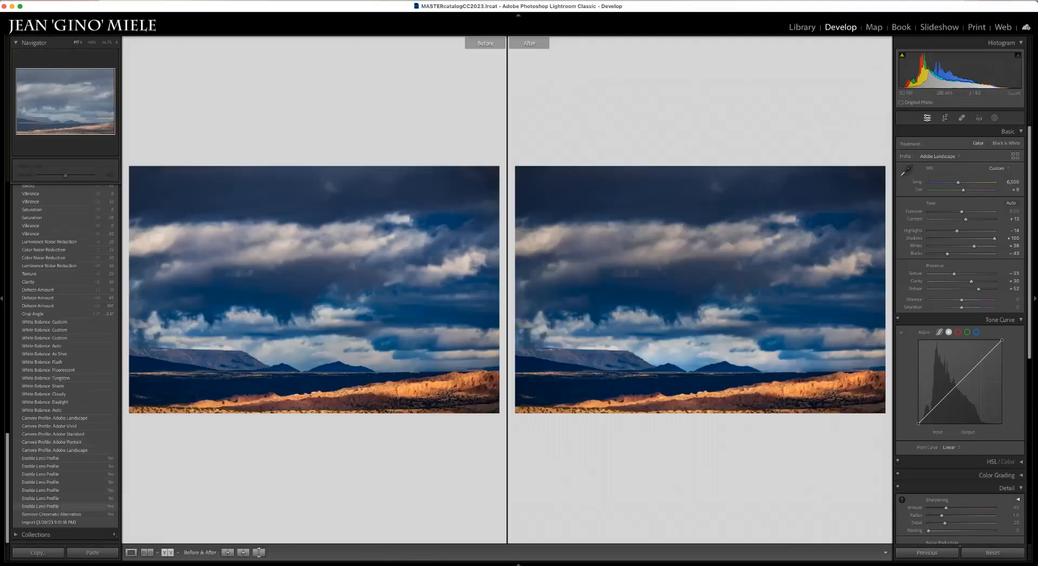
right_click(64, 522)
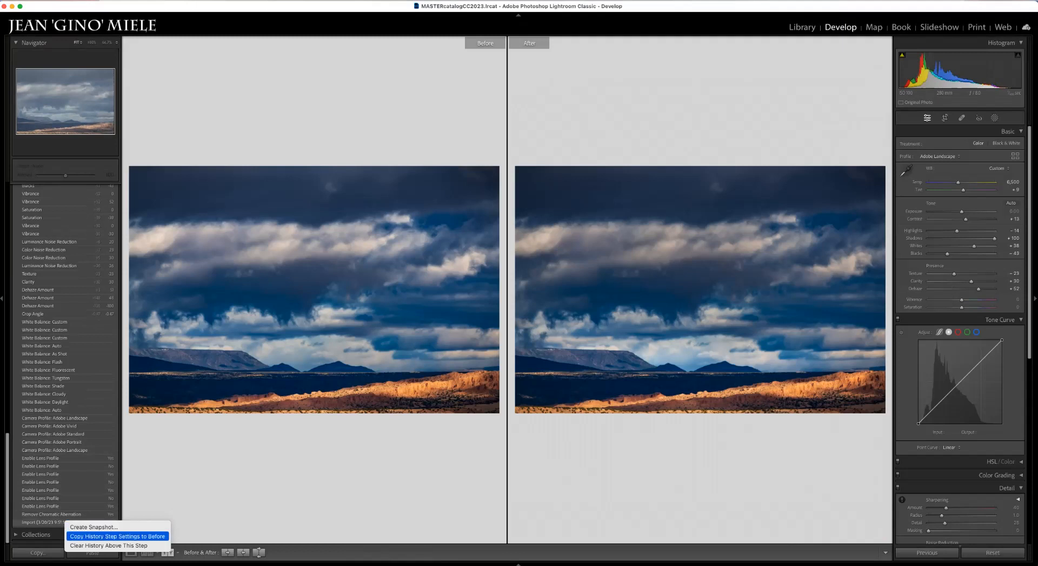
click(117, 536)
key(Tab)
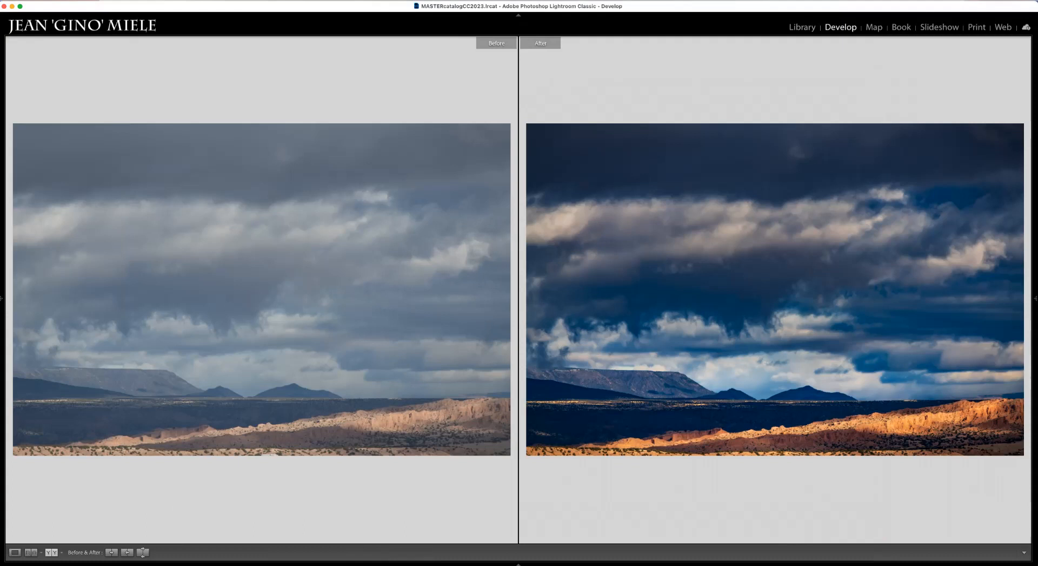
Switch repeatedly between the imported original and the finished edit in the single-photo view, with and without the side panels.
key(backslash)
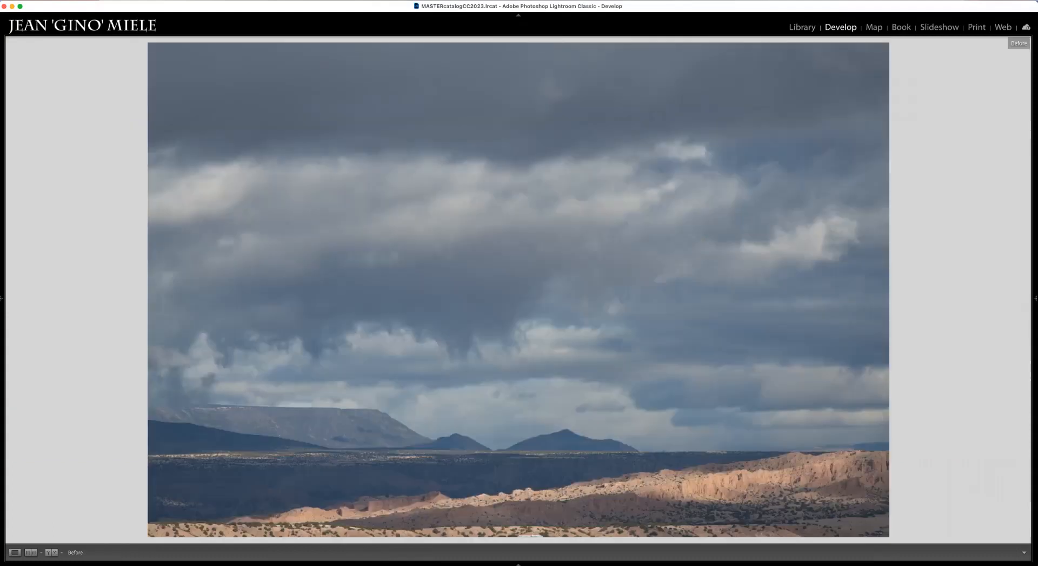
key(backslash)
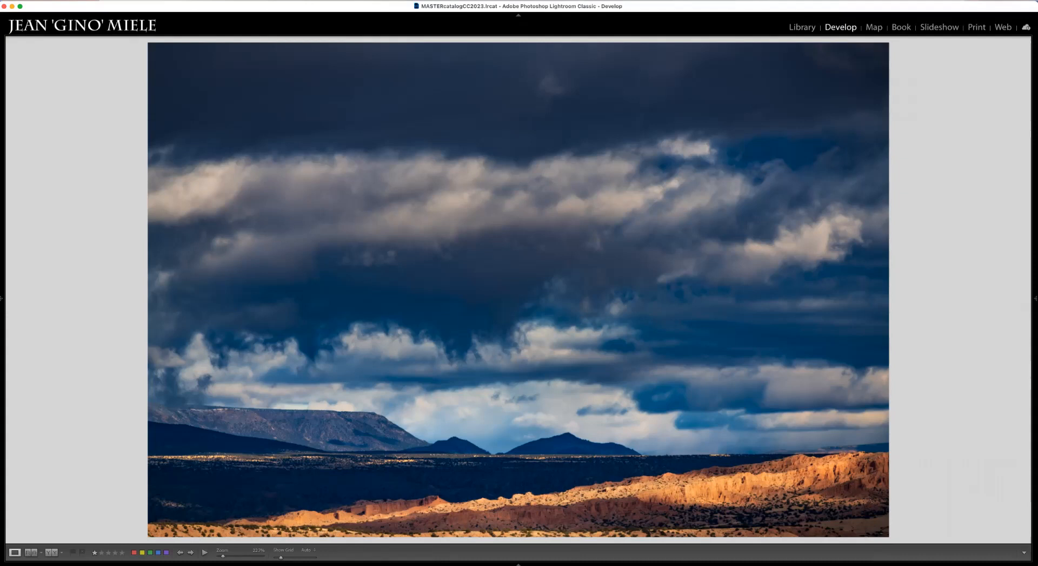
key(Tab)
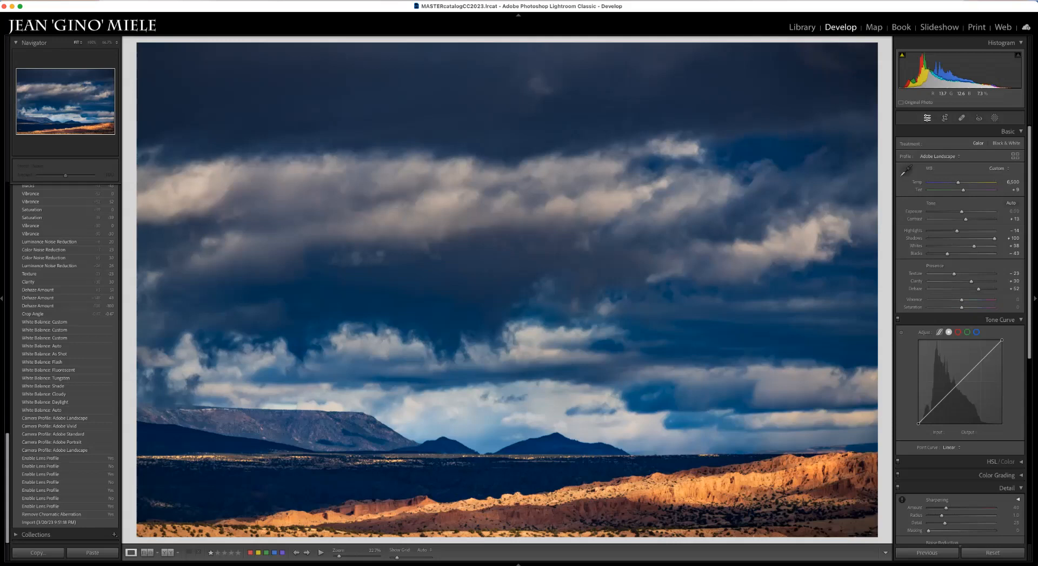
key(backslash)
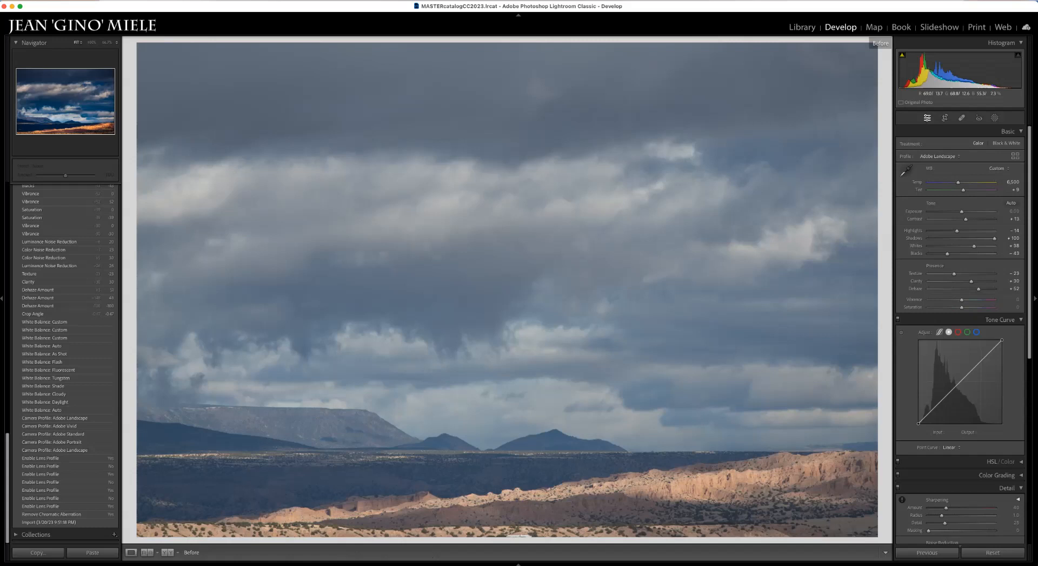
key(backslash)
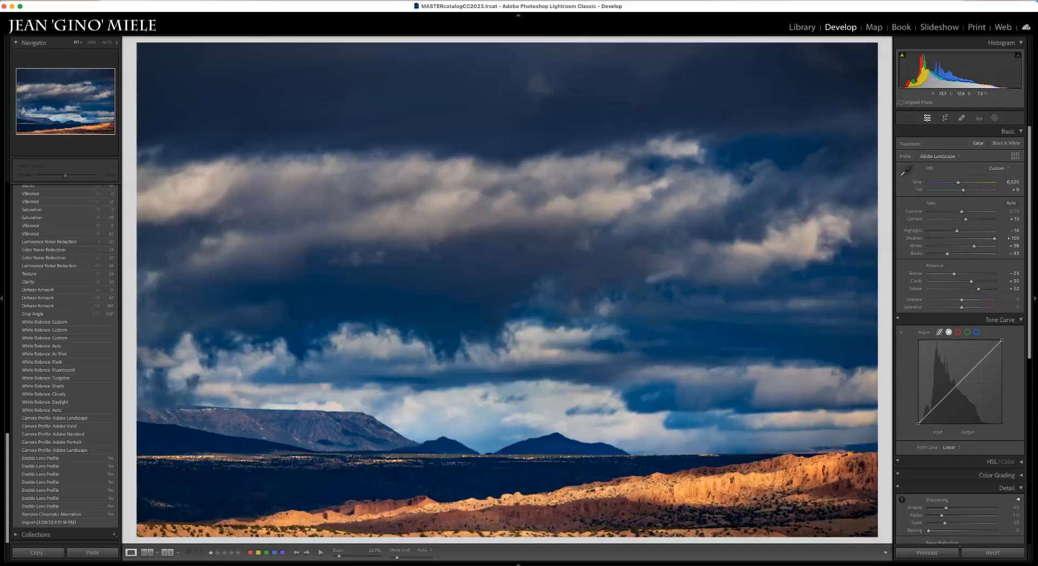
key(backslash)
key(backslash)
key(backslash)
key(backslash)
Display the original and the finished edit side by side with the side panels hidden.
key(y)
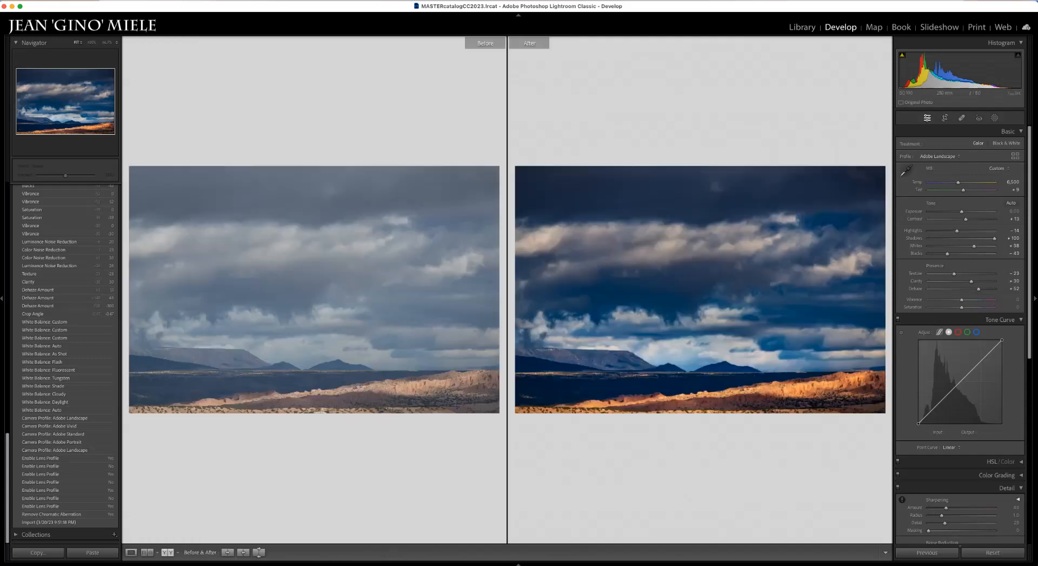
key(Tab)
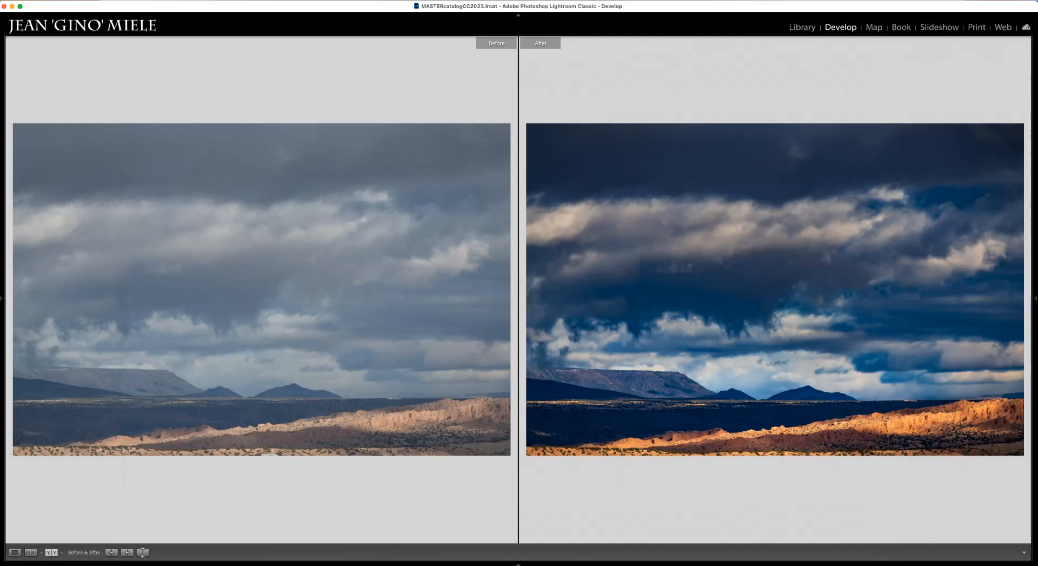
key(super+Tab)
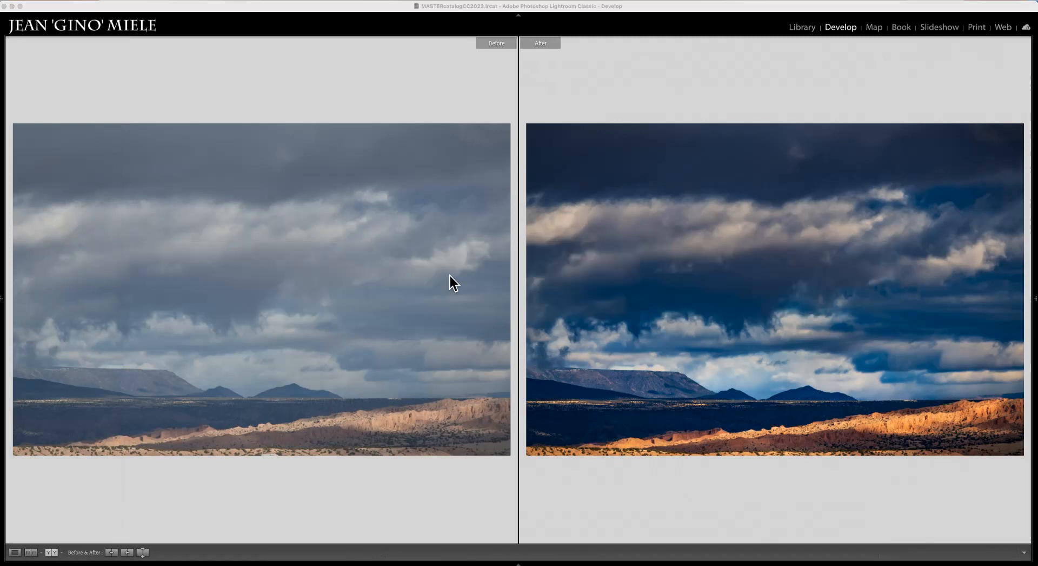